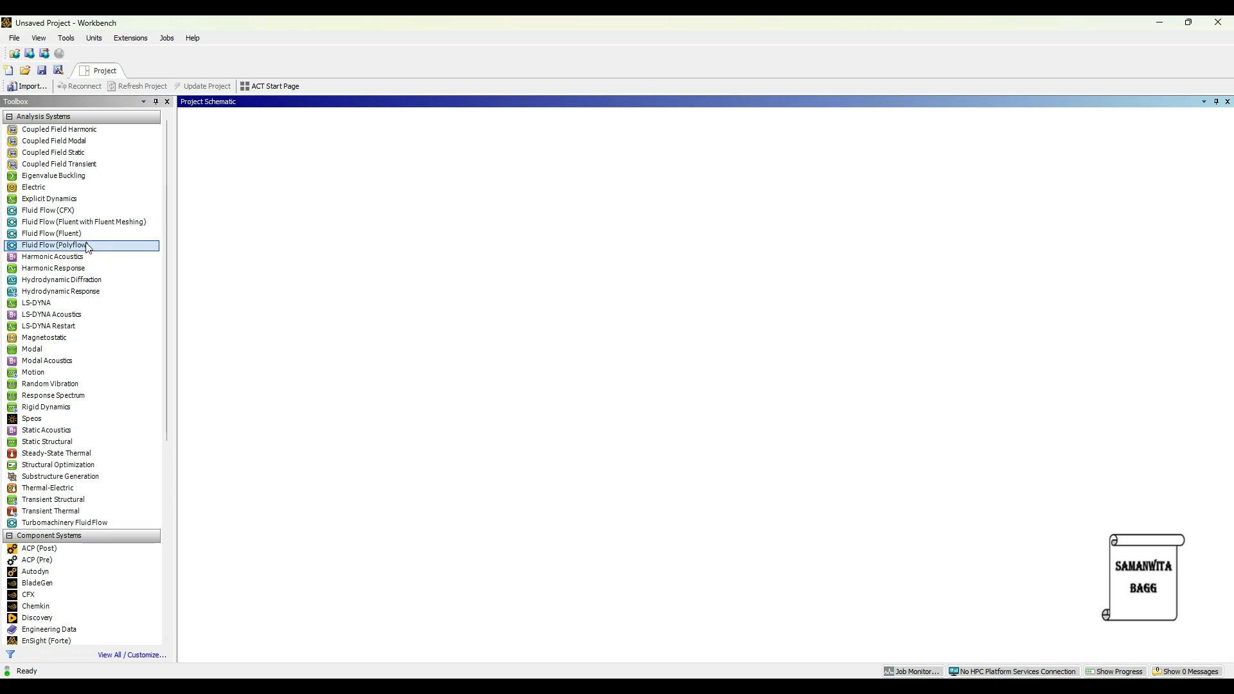
Step: Add a Fluid Flow (Fluent) analysis system and import T pipe design.agdb as its geometry
double_click(77, 233)
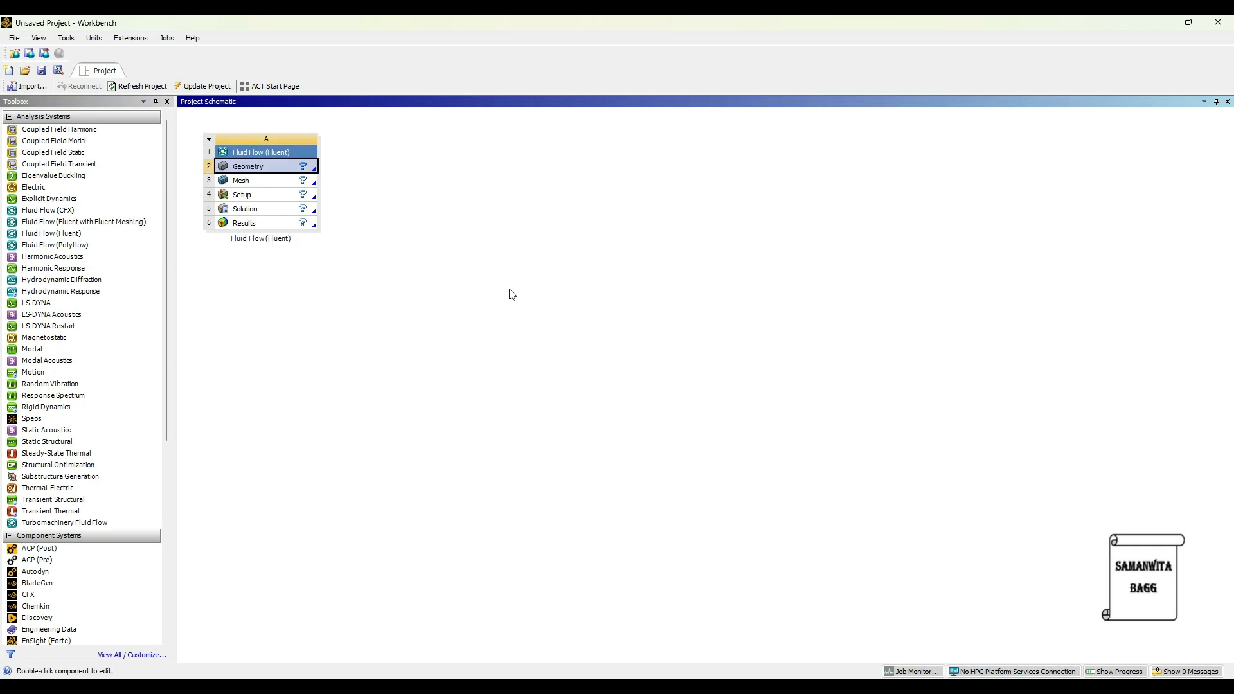
right_click(277, 172)
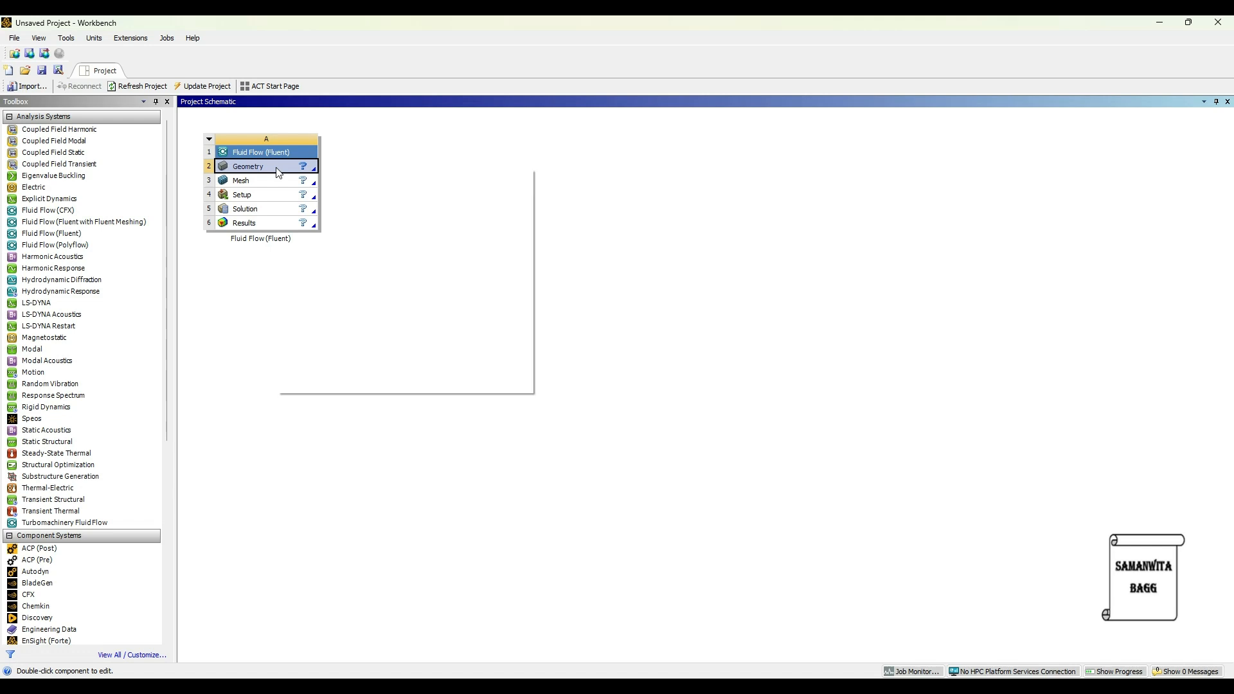
mouse_move(386, 218)
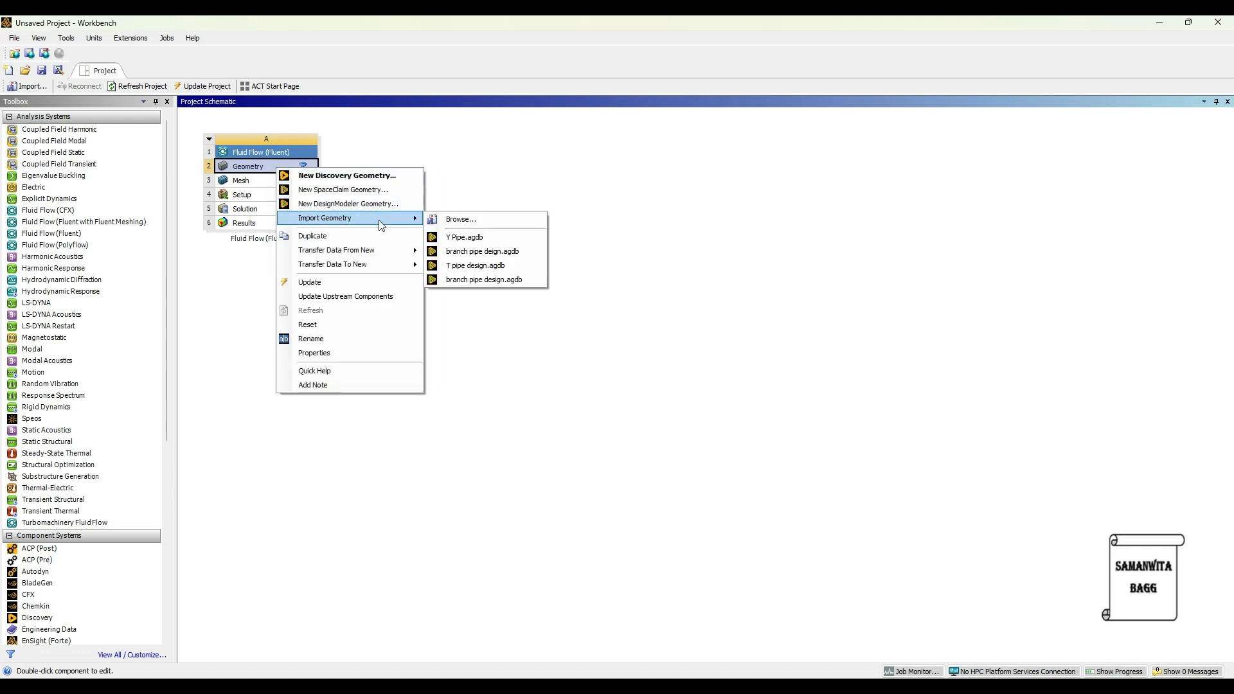
left_click(512, 266)
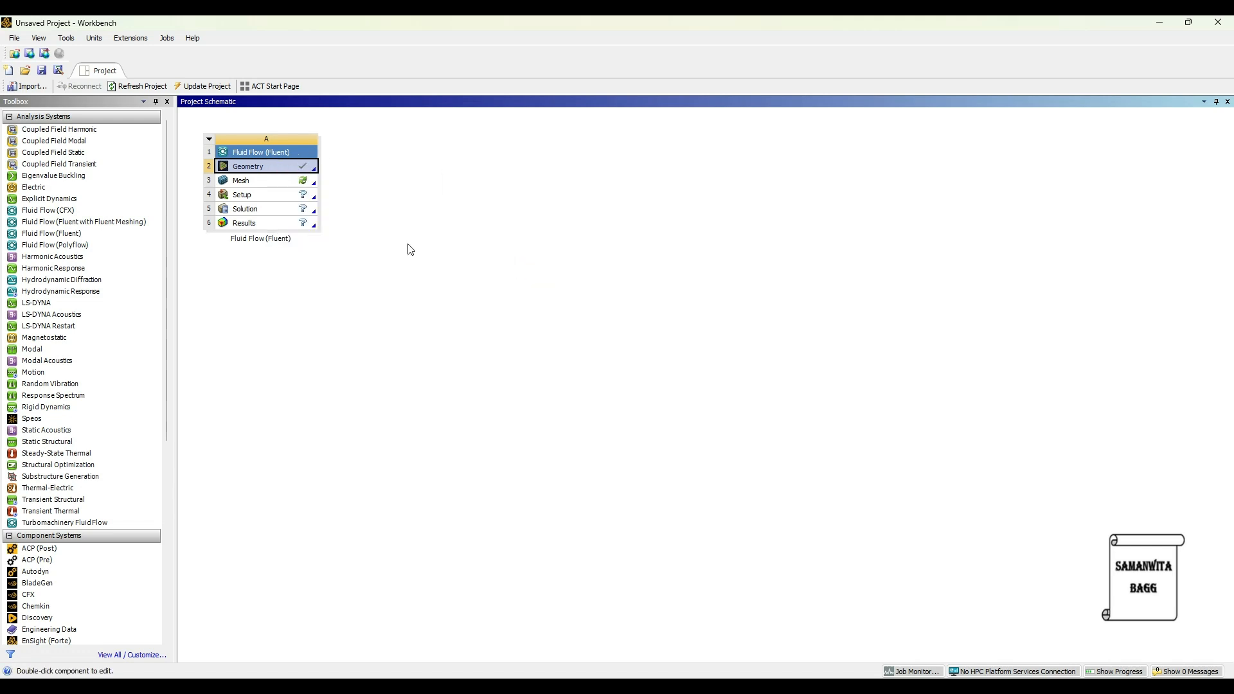
Step: Open the imported T-pipe geometry in DesignModeler and expand its list of bodies
double_click(260, 169)
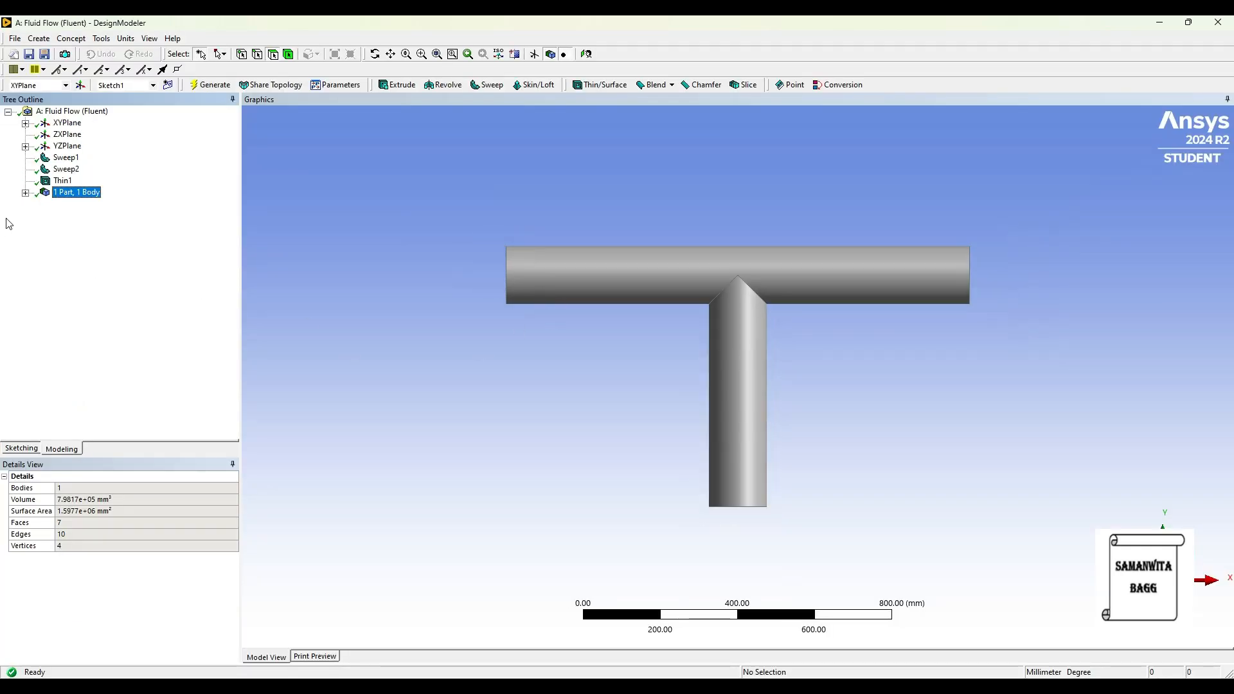
left_click(25, 192)
middle_click_drag(605, 263, 650, 257)
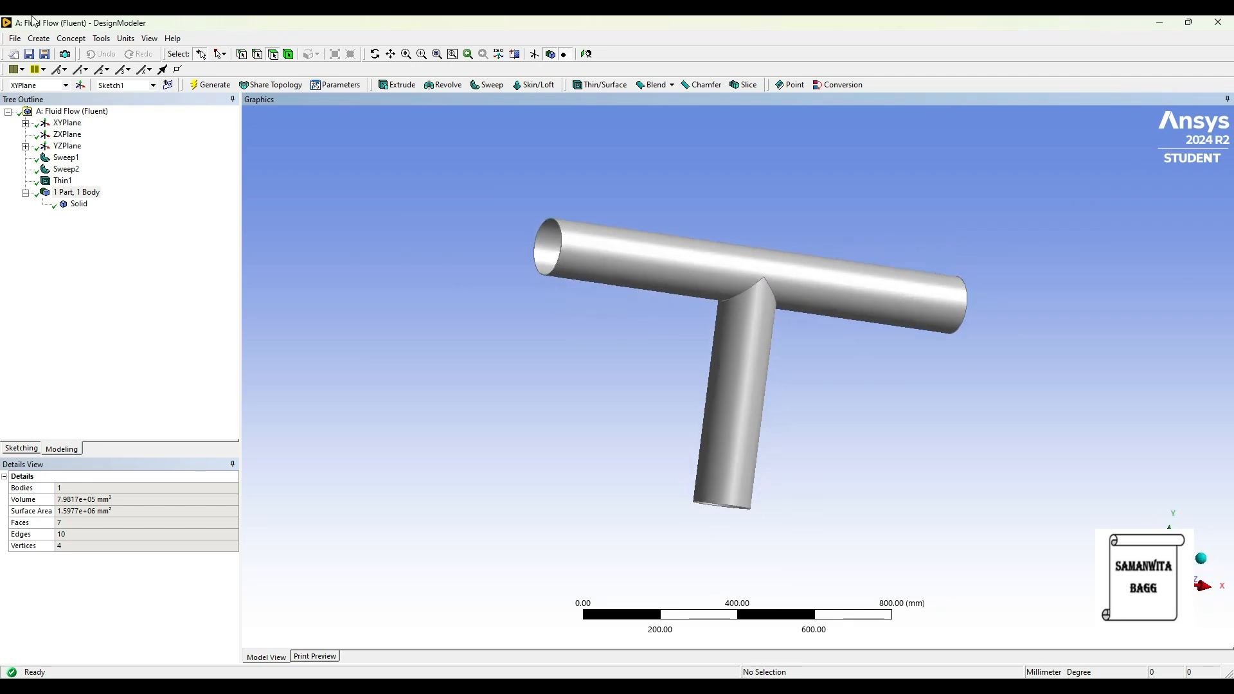
Step: Generate a By Cavity Fill from the inner faces of the main pipe and the branch pipe
left_click(97, 40)
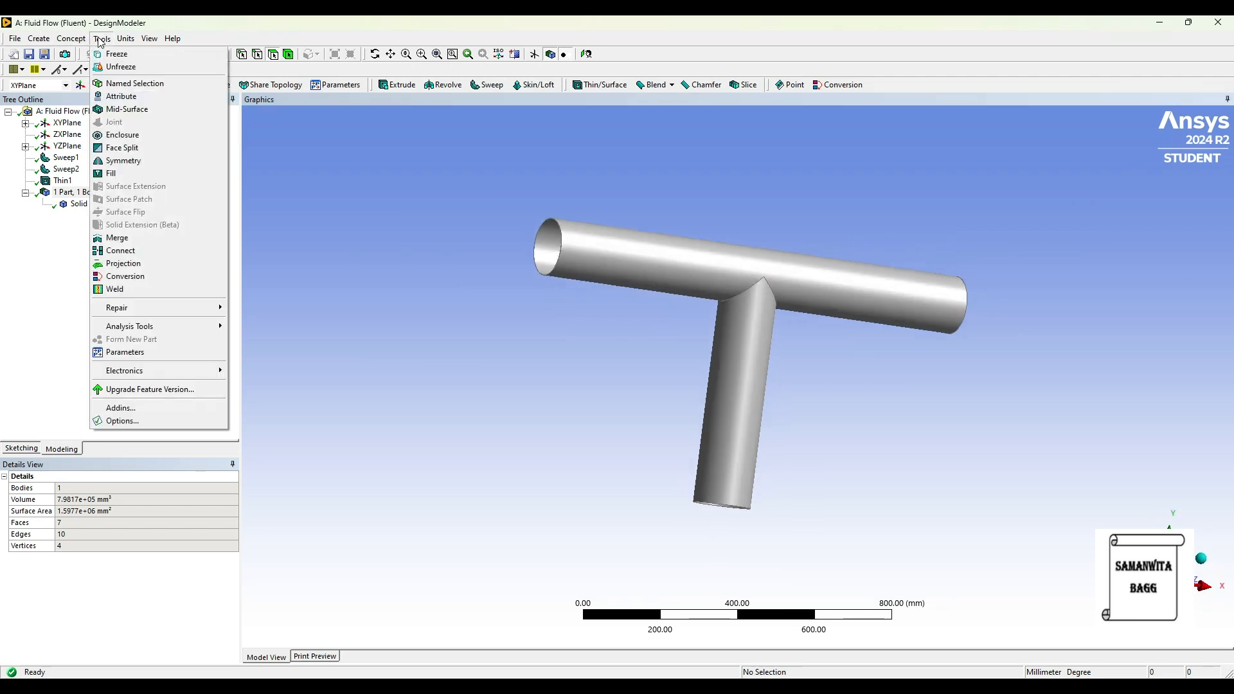
left_click(116, 158)
left_click(563, 248)
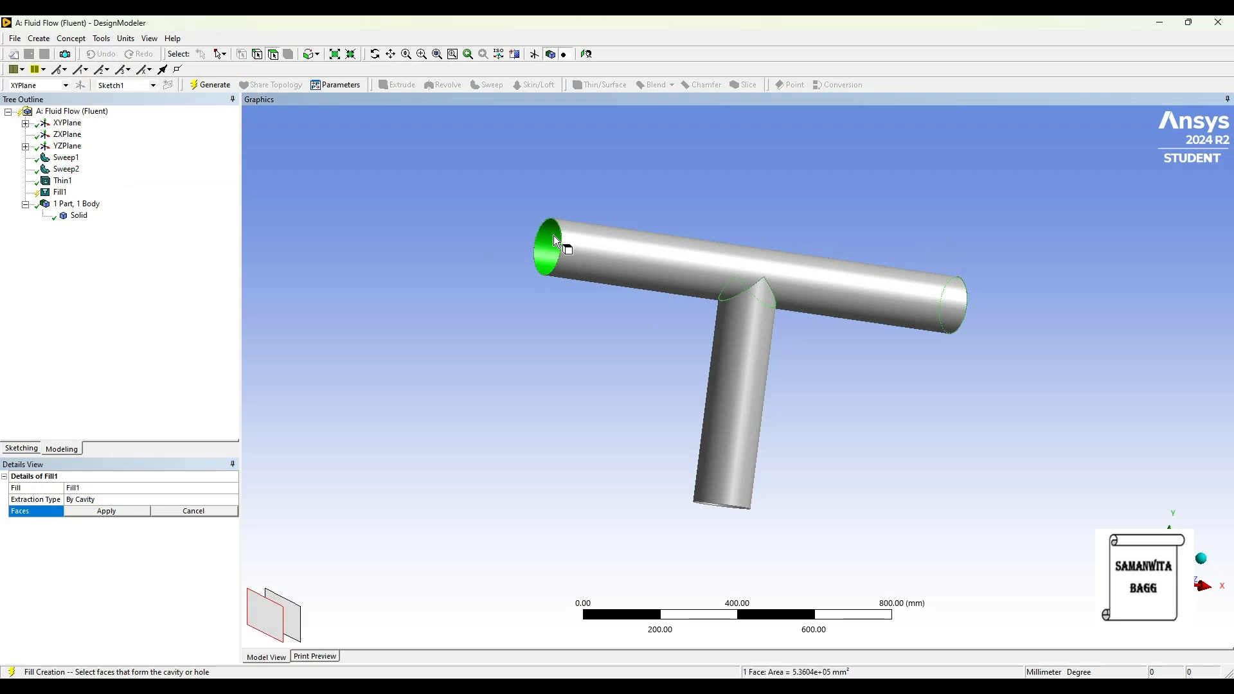
middle_click_drag(857, 331, 803, 345)
left_click(729, 421)
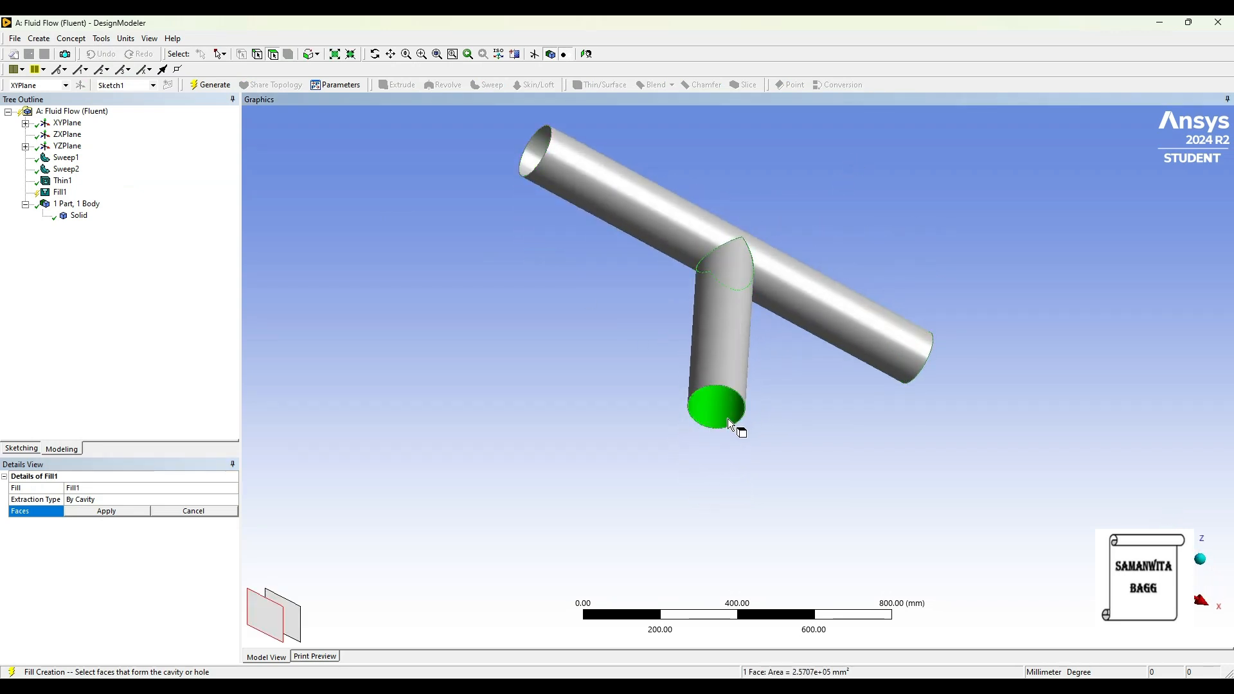
left_click(531, 149, "ctrl")
middle_click_drag(743, 260, 714, 337)
middle_click_drag(664, 286, 634, 280)
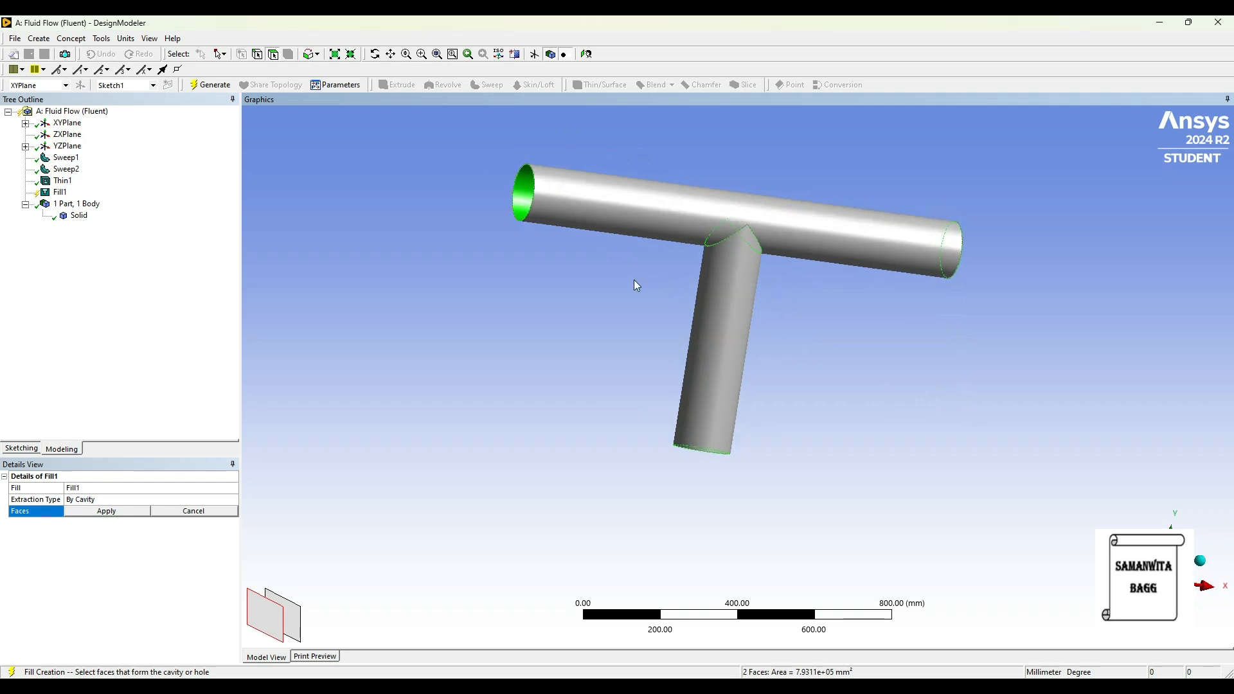
left_click(95, 512)
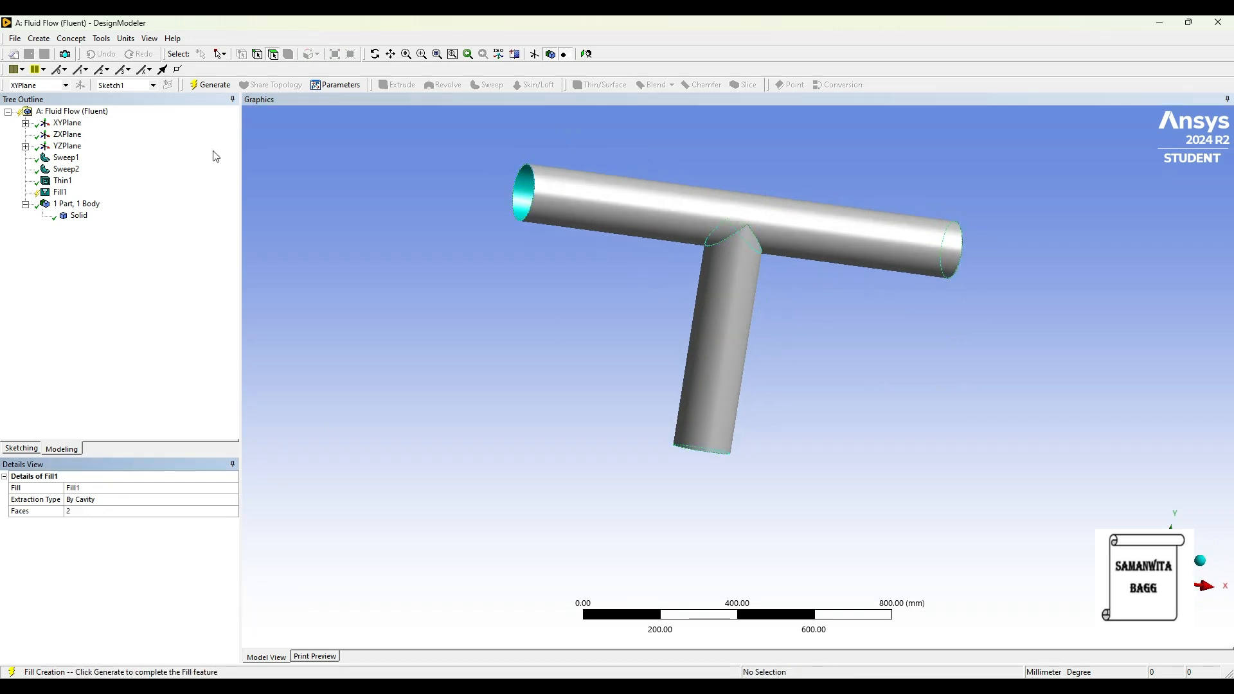
left_click(209, 84)
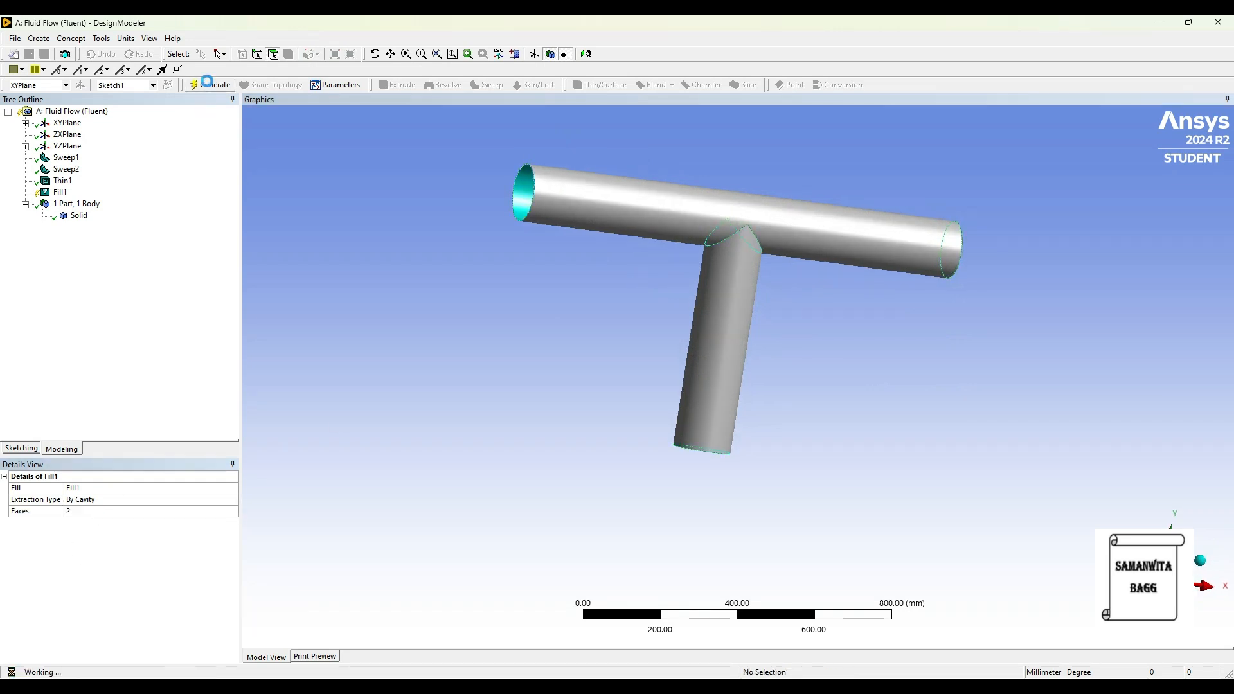
Step: Identify the two solid bodies in the model and rename the hollow pipe body as wall
left_click(80, 218)
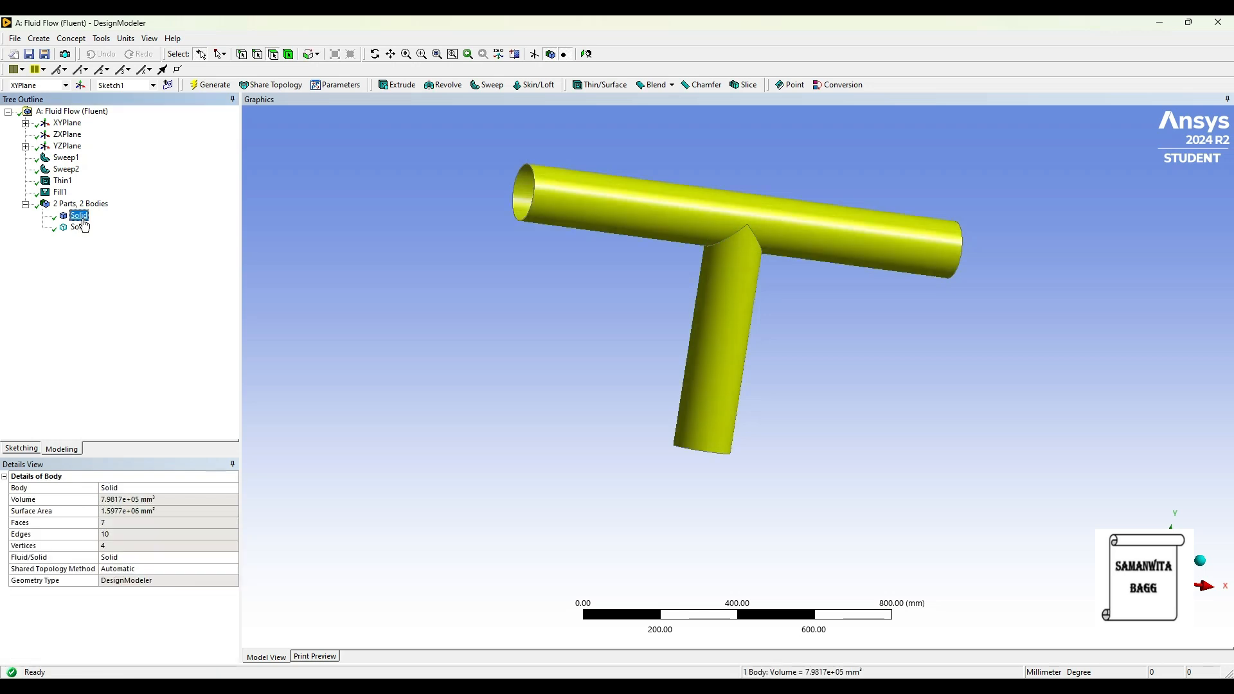
left_click(79, 227)
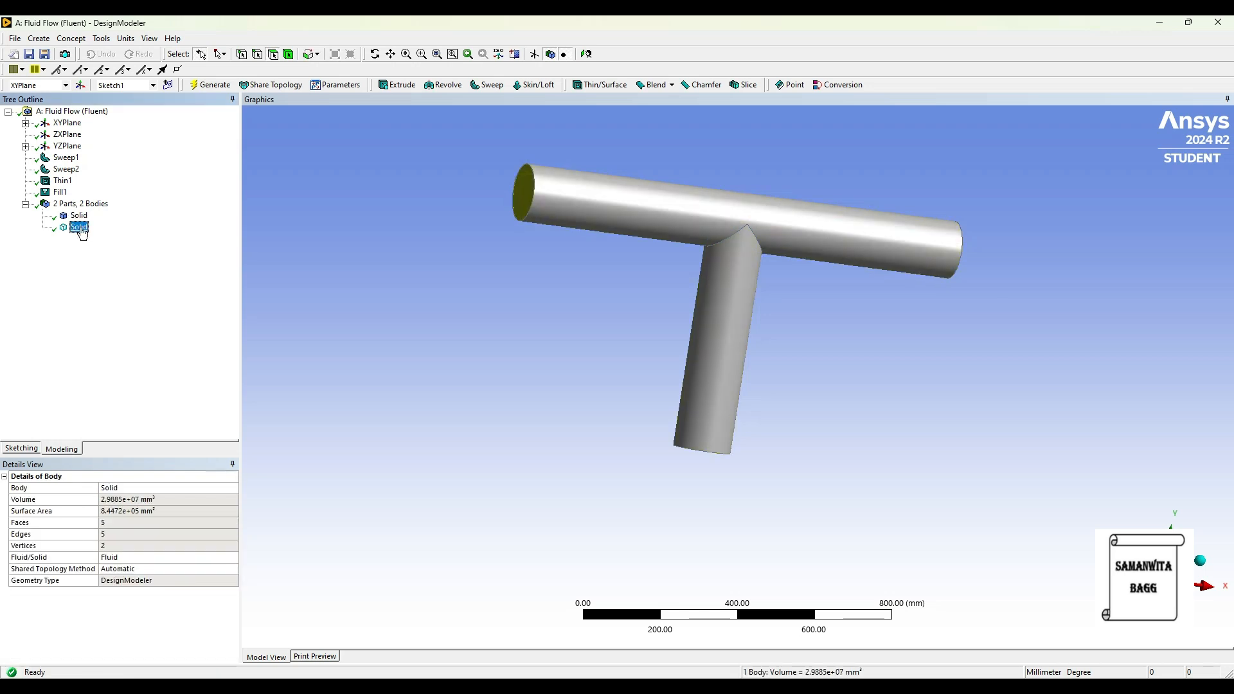
right_click(81, 214)
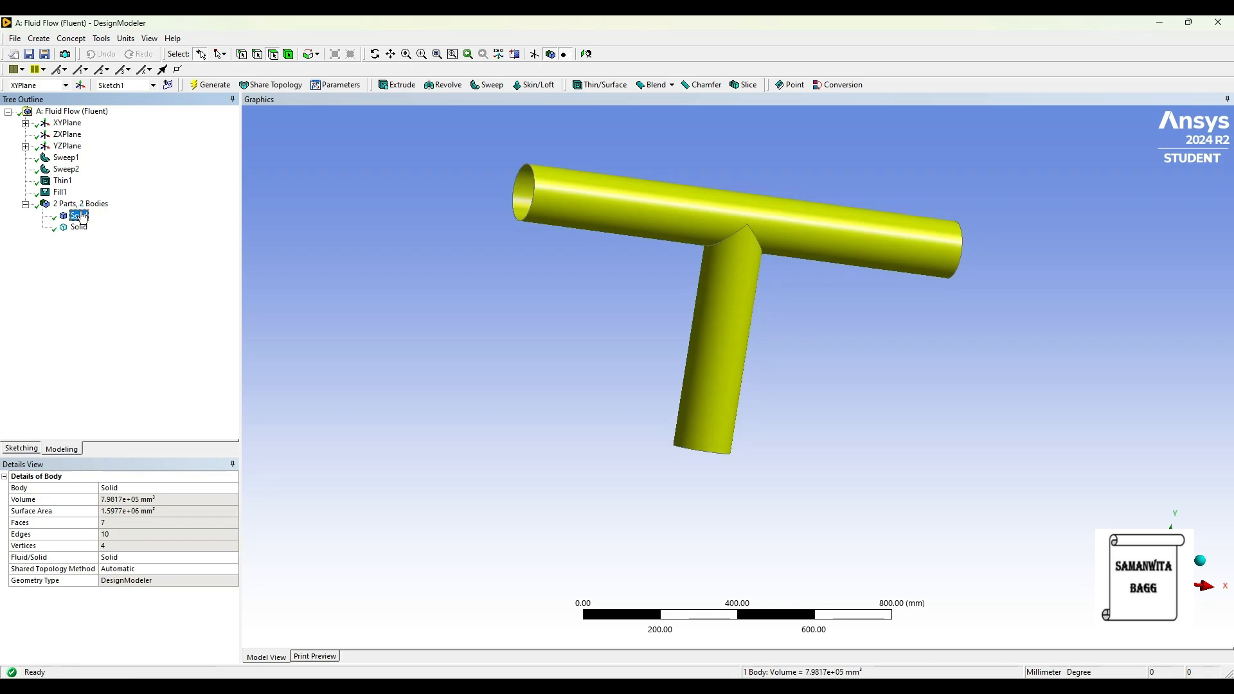
left_click(119, 274)
type("wall")
key("Return")
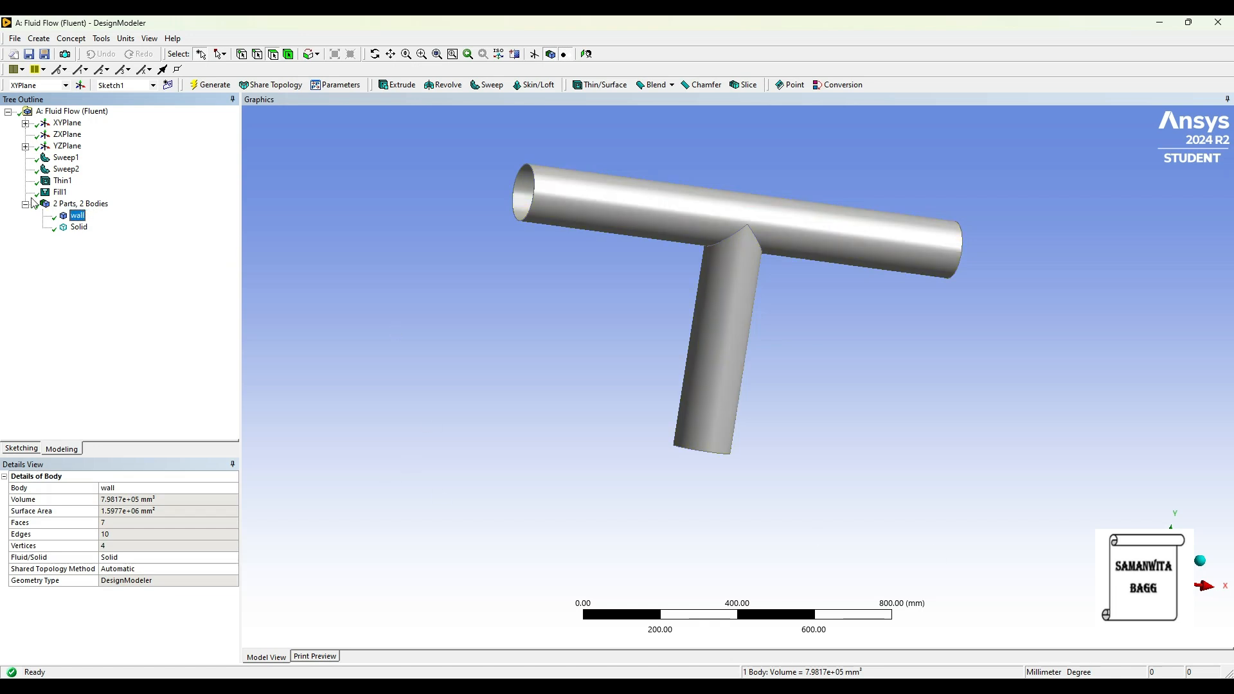
Step: Rename the filled inner body as fluid
right_click(82, 229)
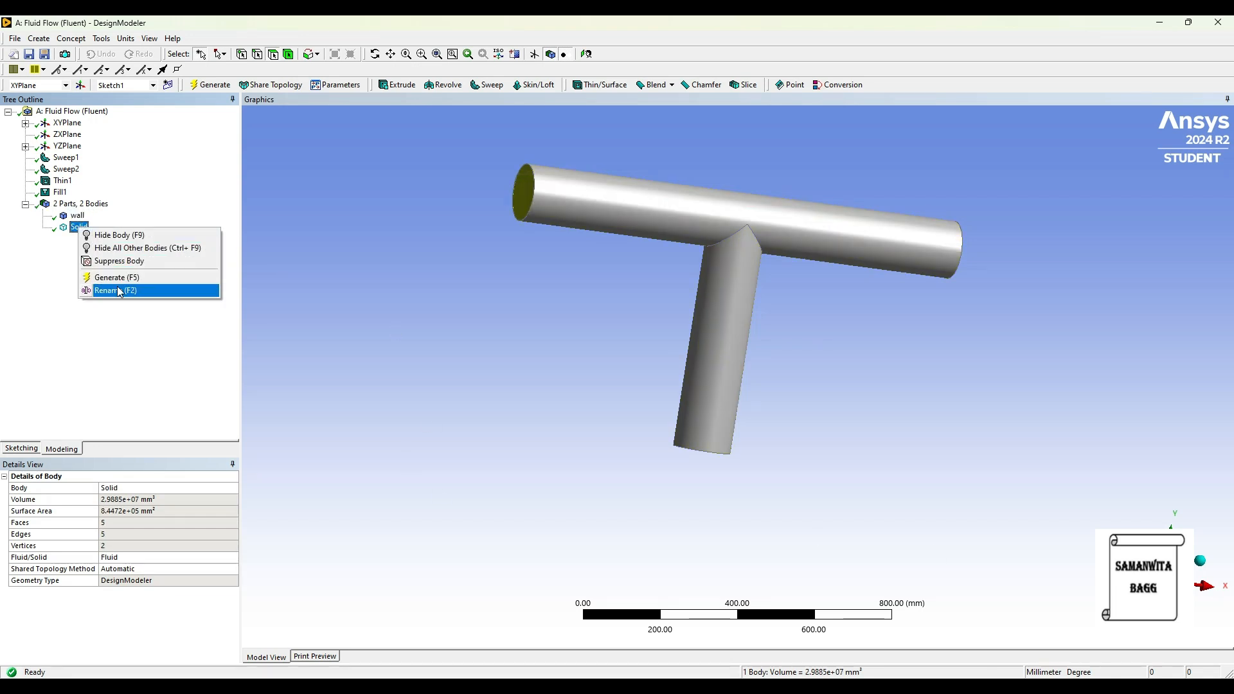
left_click(119, 290)
type("f")
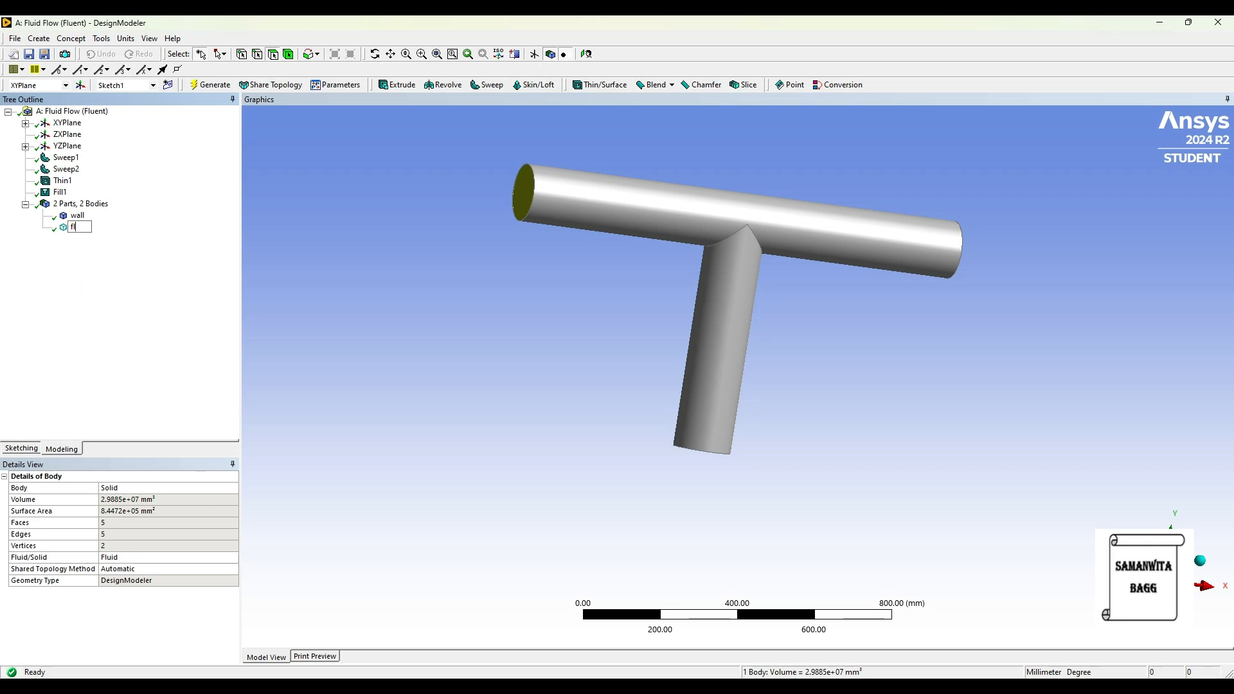
type("luid")
key("Return")
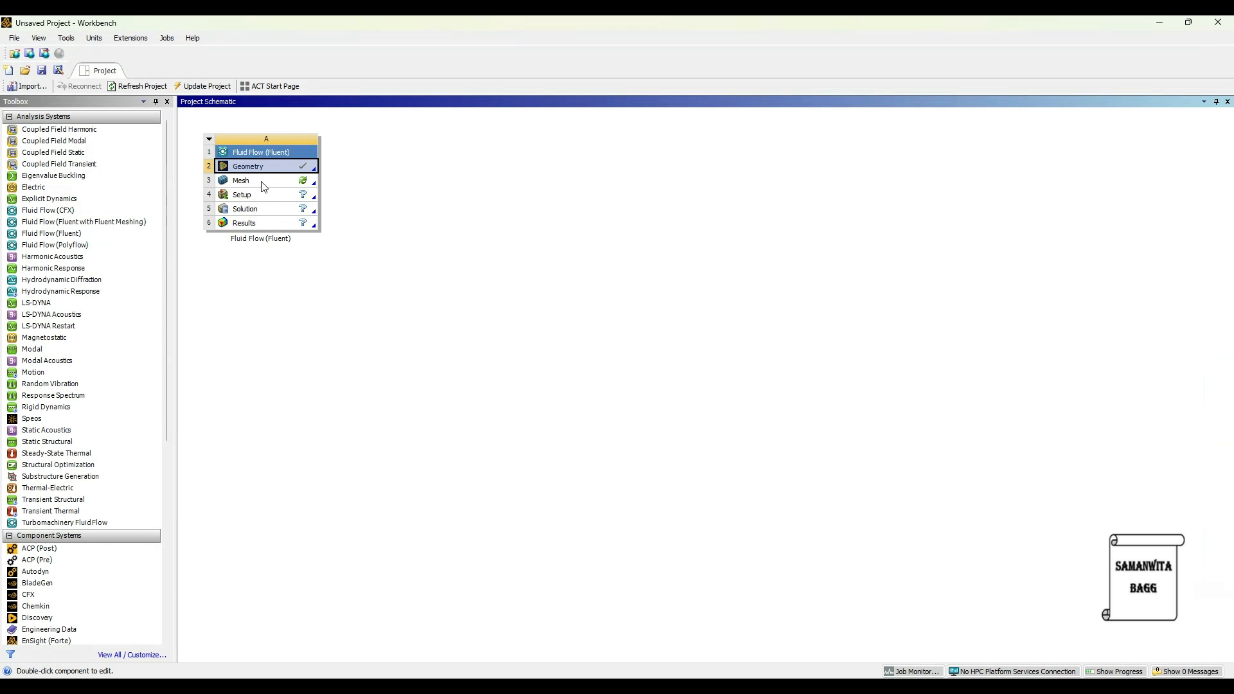
Step: Open the model in Meshing and generate the mesh with an element size of 0.01 m
double_click(264, 186)
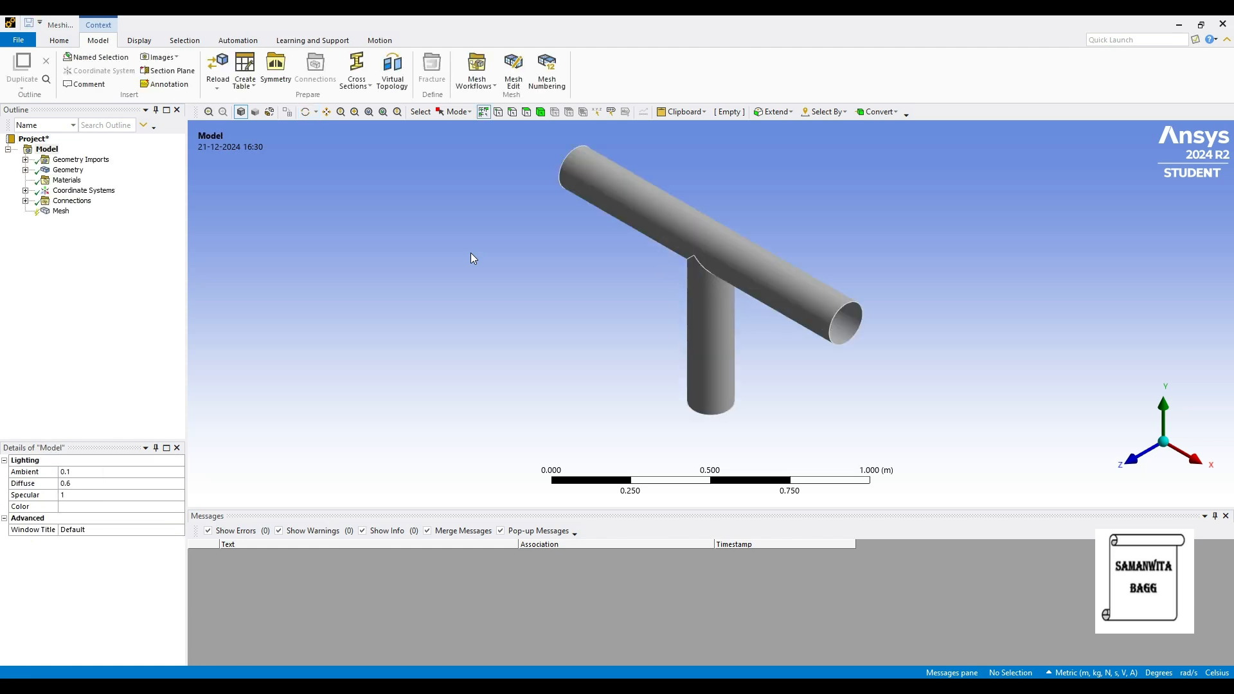
left_click(60, 211)
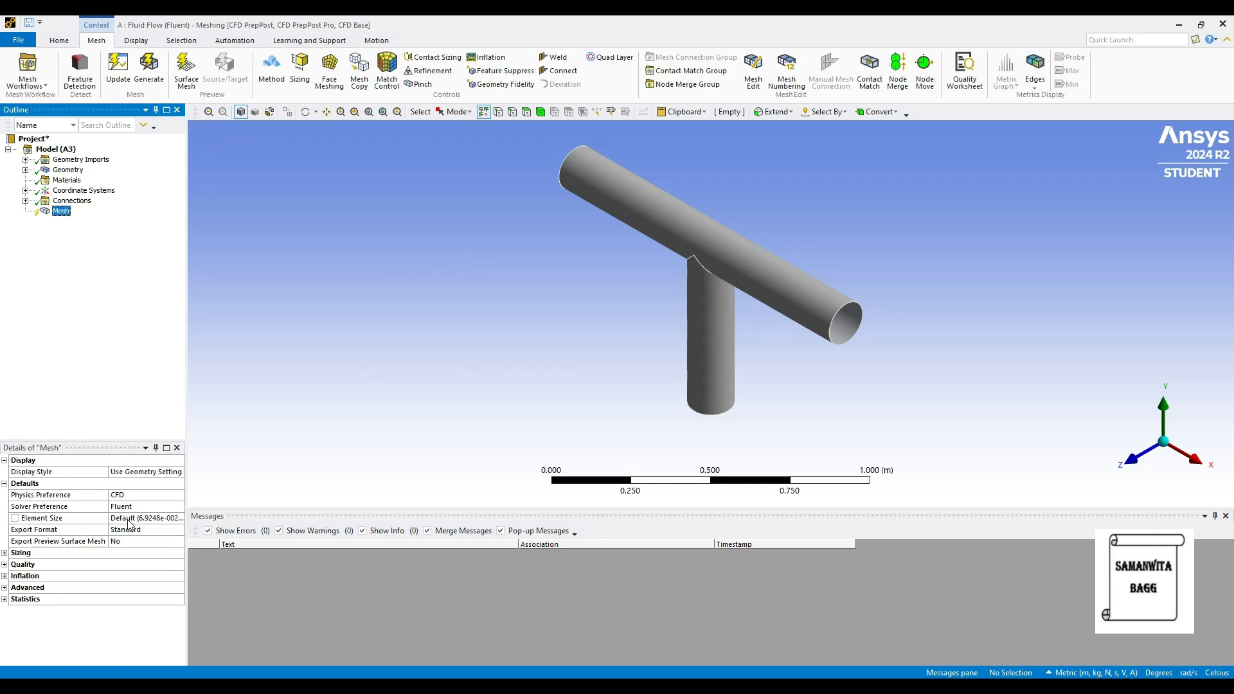
left_click(130, 518)
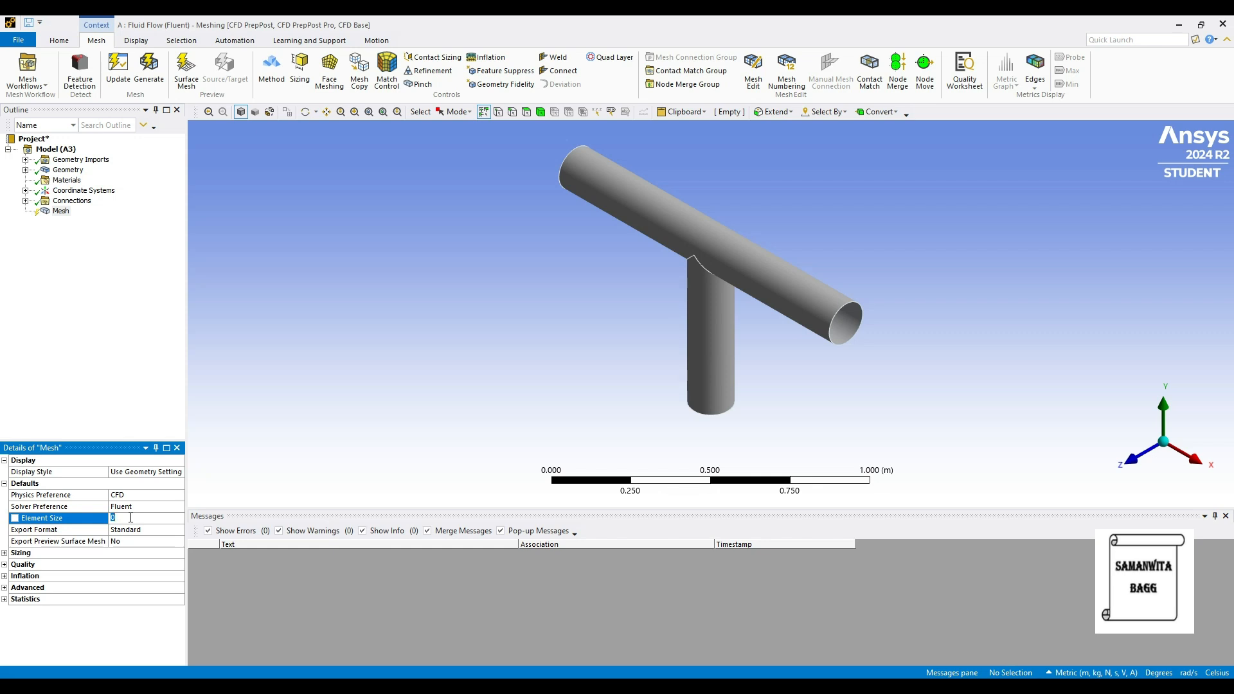
key("Return")
left_click(149, 67)
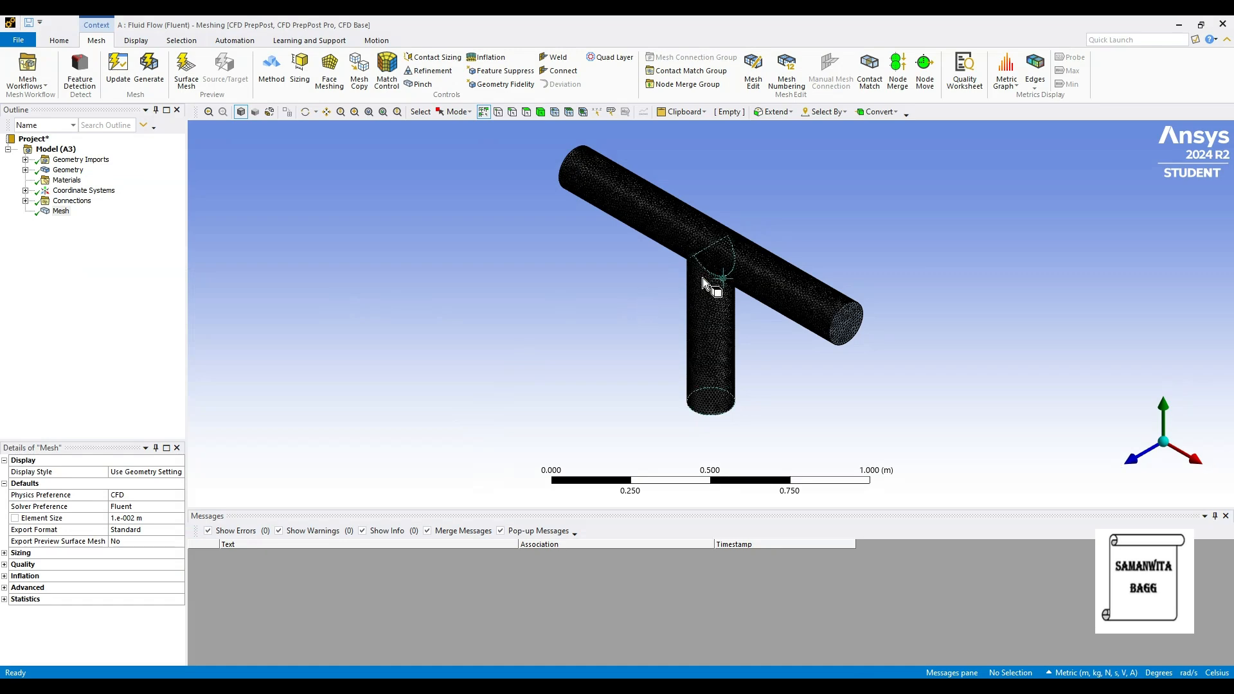
Step: Create a named selection called outlet on the open end face of the branch pipe
middle_click_drag(799, 286, 826, 311)
middle_click_drag(669, 290, 688, 312)
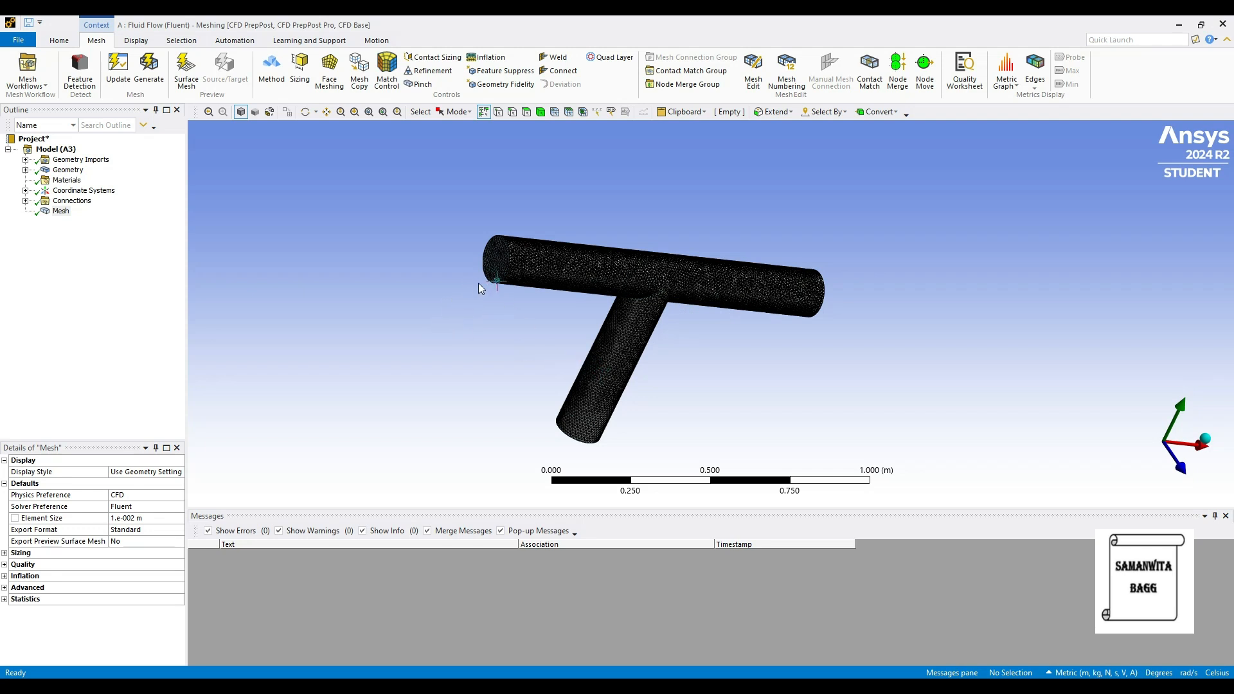
middle_click_drag(680, 327, 705, 296, "ctrl")
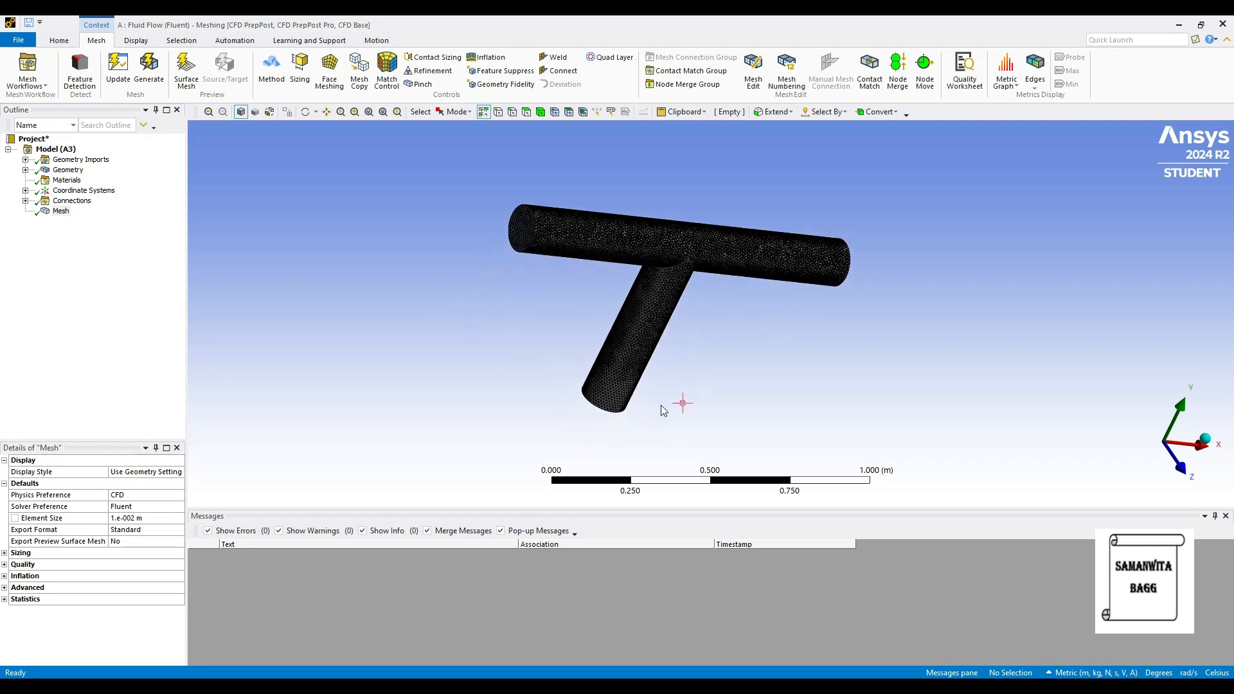
left_click(608, 413)
middle_click_drag(703, 240, 719, 169)
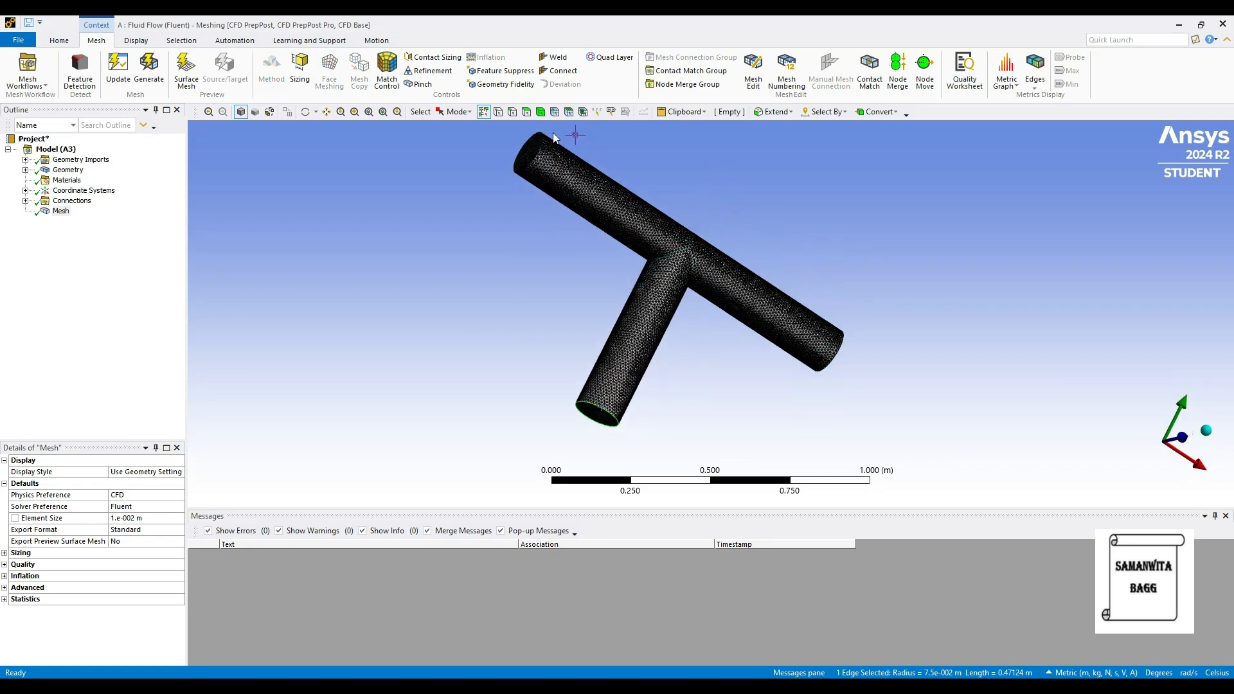
left_click(525, 111)
left_click(596, 411)
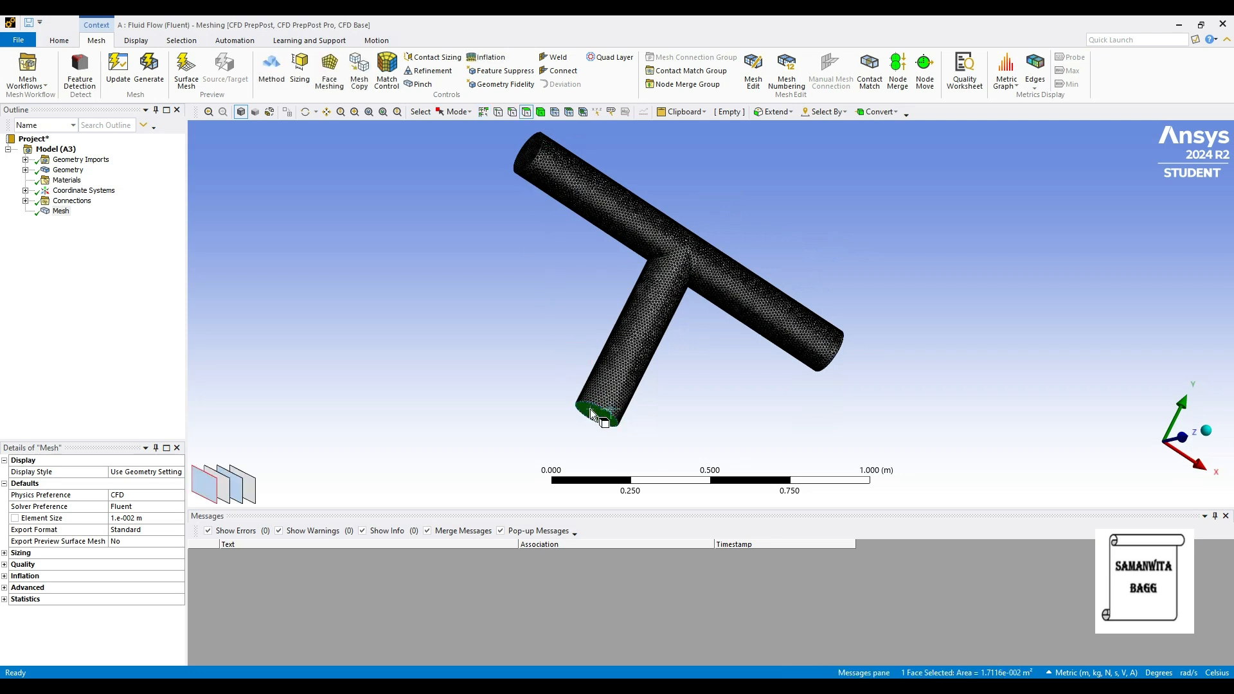
right_click(654, 299)
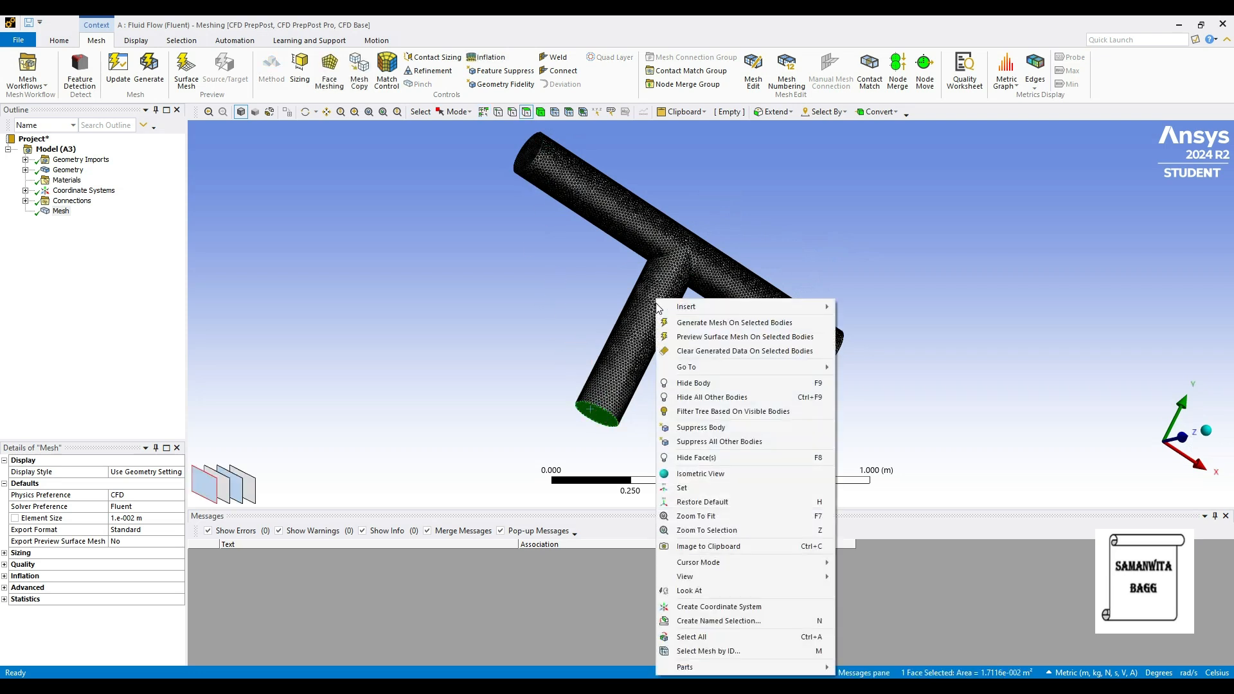
left_click(718, 620)
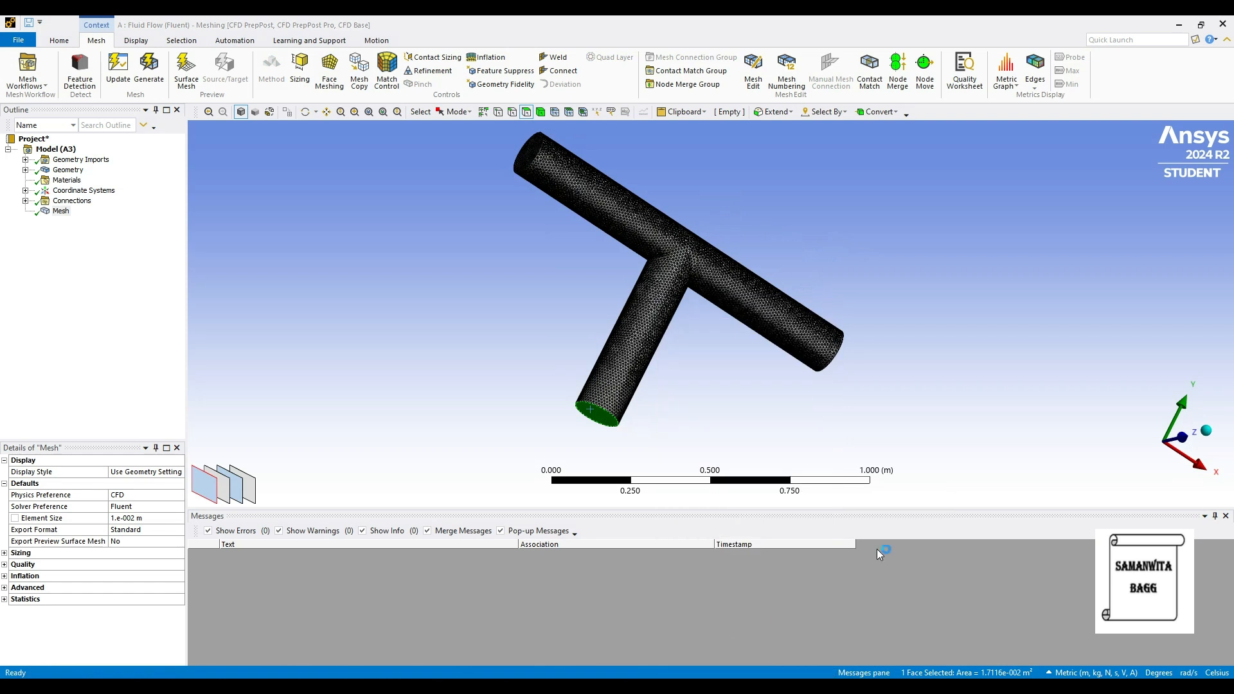
type("outlet")
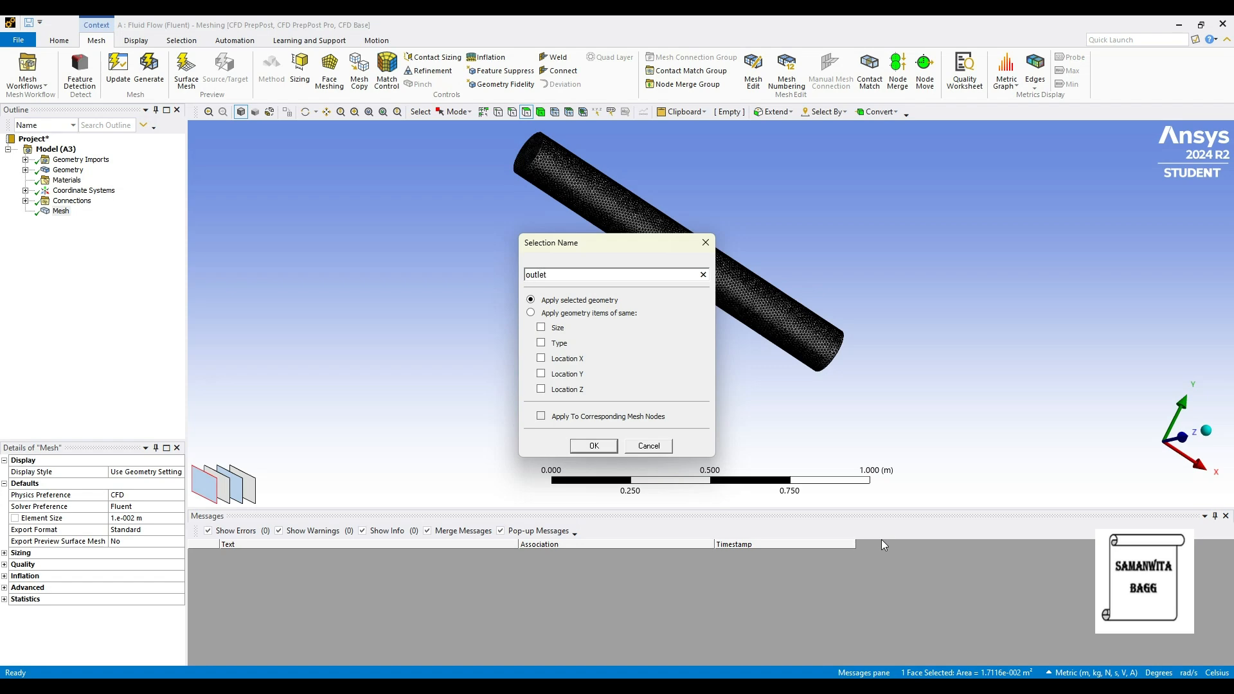
key("Return")
Step: Create a named selection called inlet on the end face of the main pipe at its negative X end
left_click(533, 165)
right_click(532, 149)
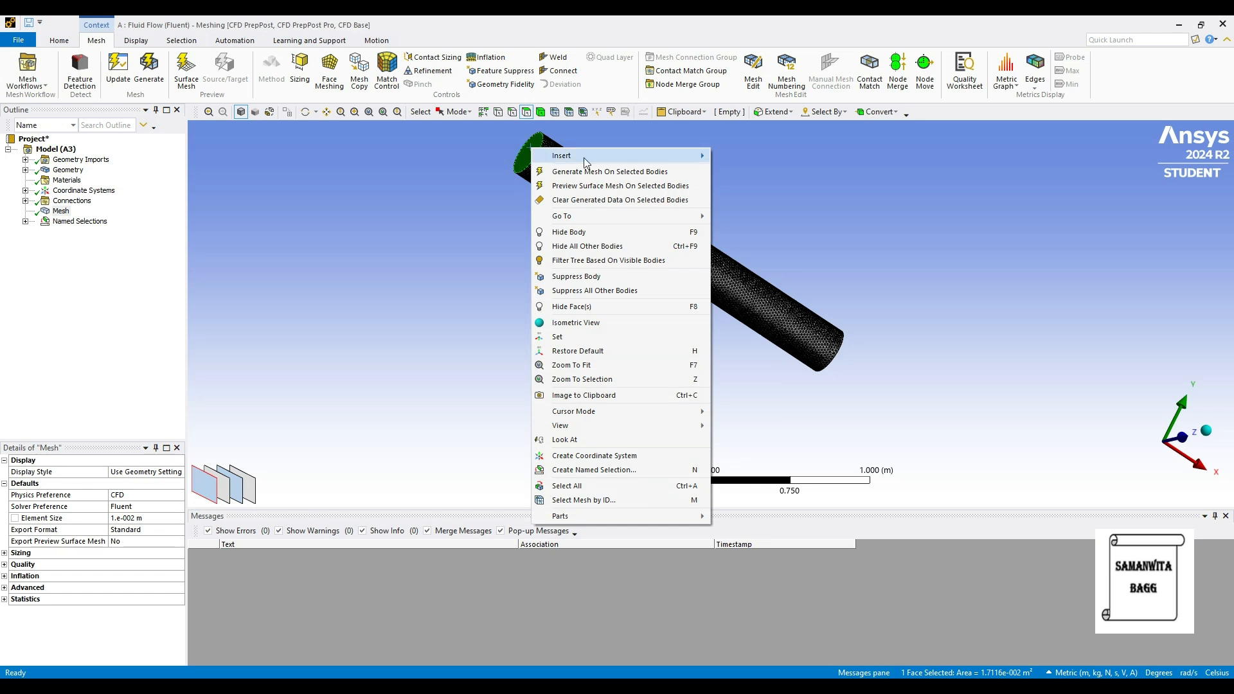
mouse_move(585, 160)
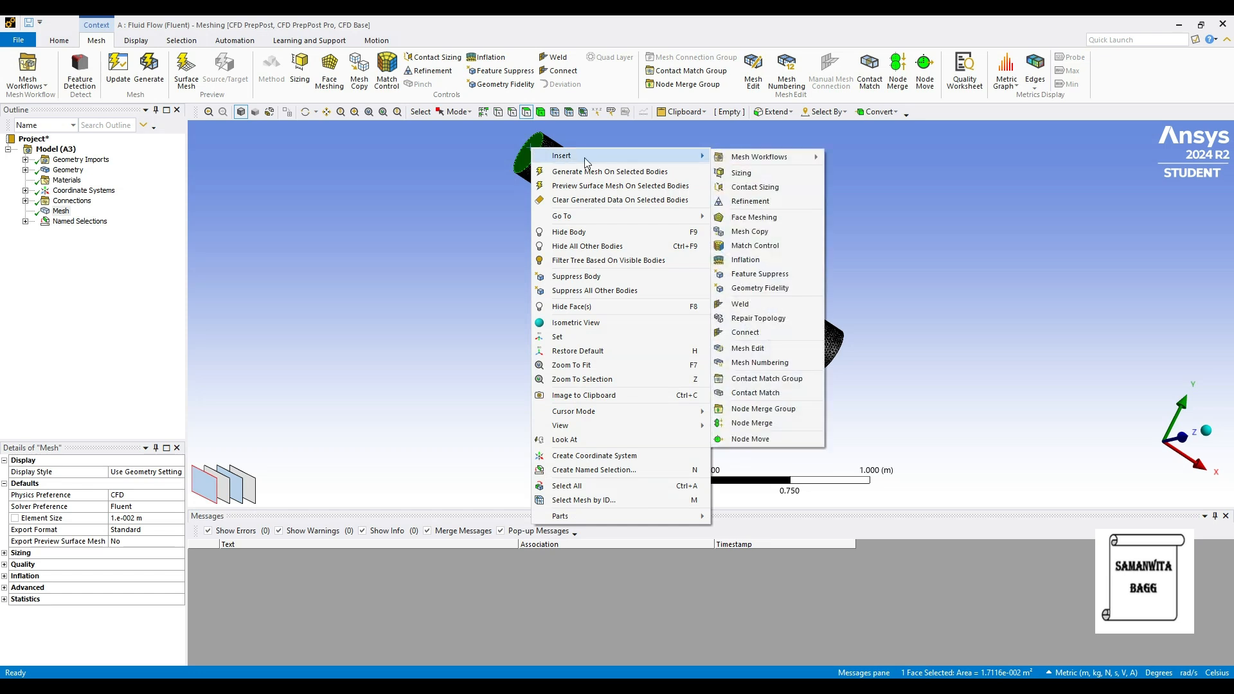
left_click(634, 468)
type("inlet")
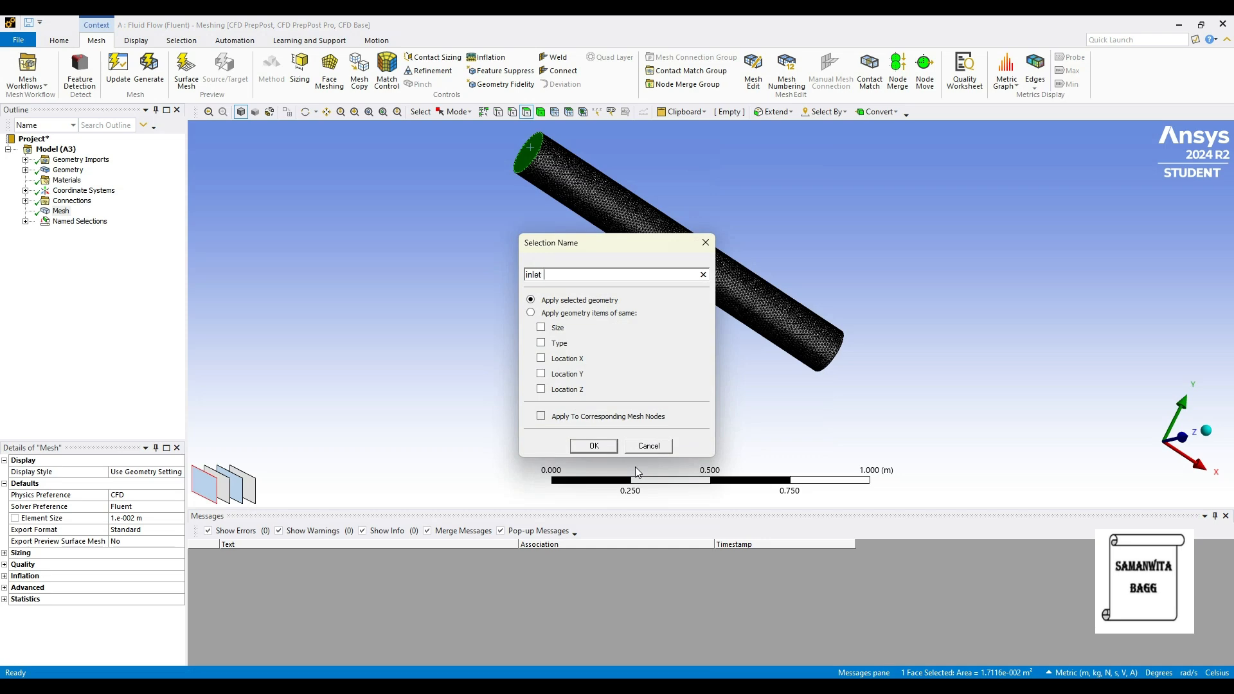
key("Return")
Step: Create a named selection called inlet 2 on the end face of the main pipe at its positive X end
middle_click_drag(745, 338, 689, 340)
left_click(836, 344)
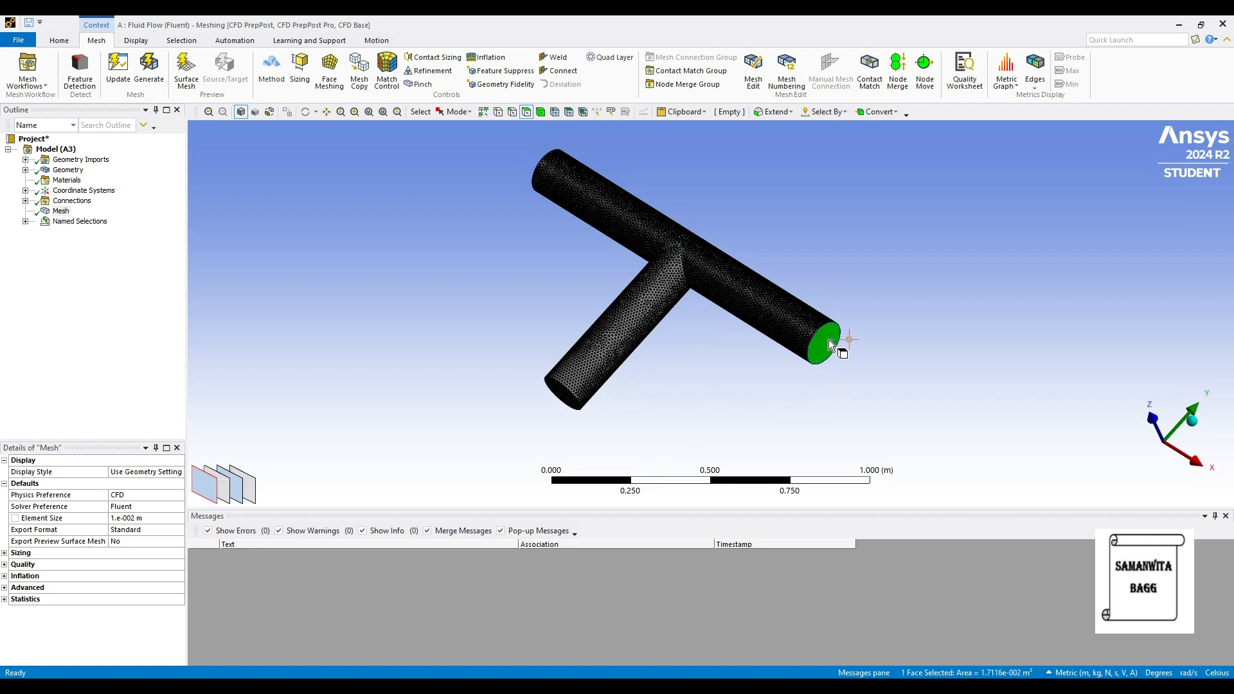
right_click(830, 345)
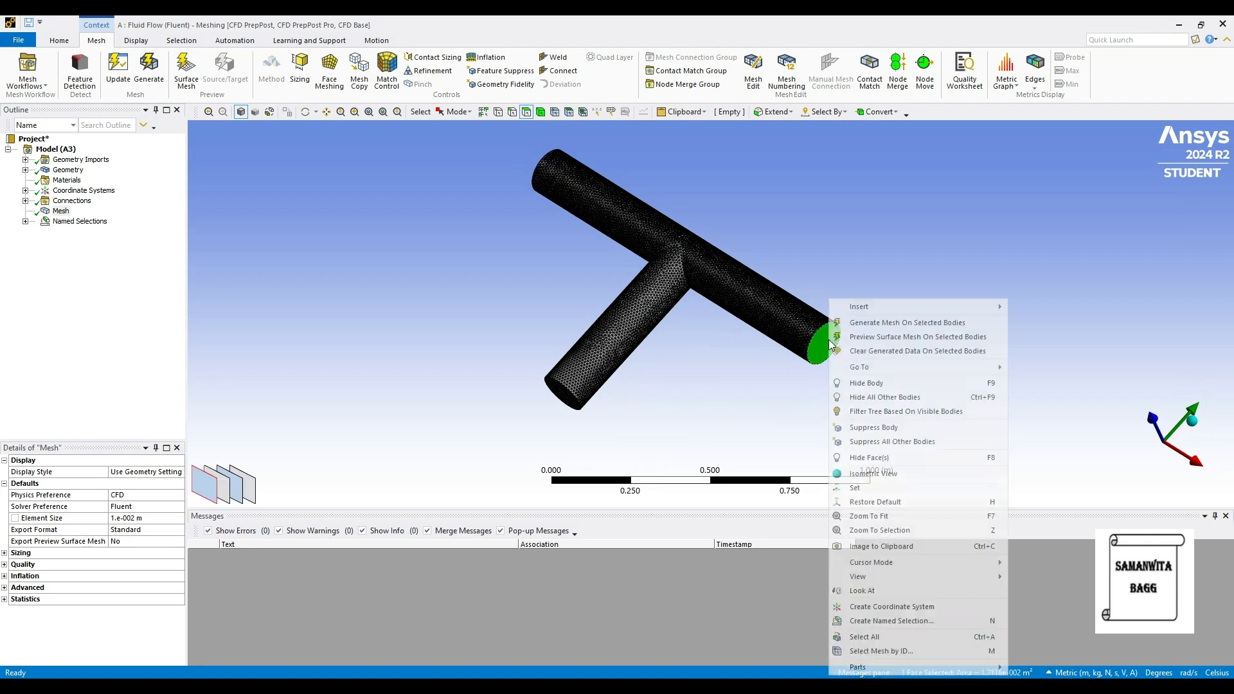
left_click(916, 621)
type("inlet 2")
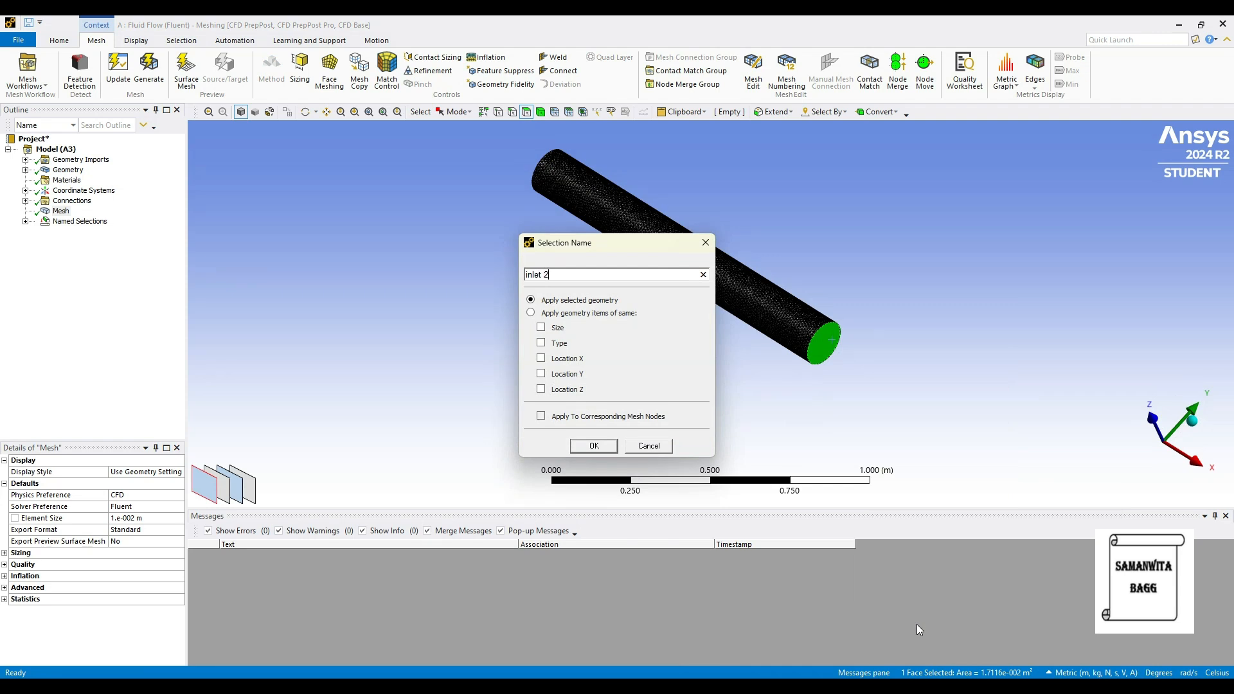
key("Return")
Step: Create a named selection called wall on the cylindrical outer faces of the main pipe and the branch pipe
left_click(619, 223)
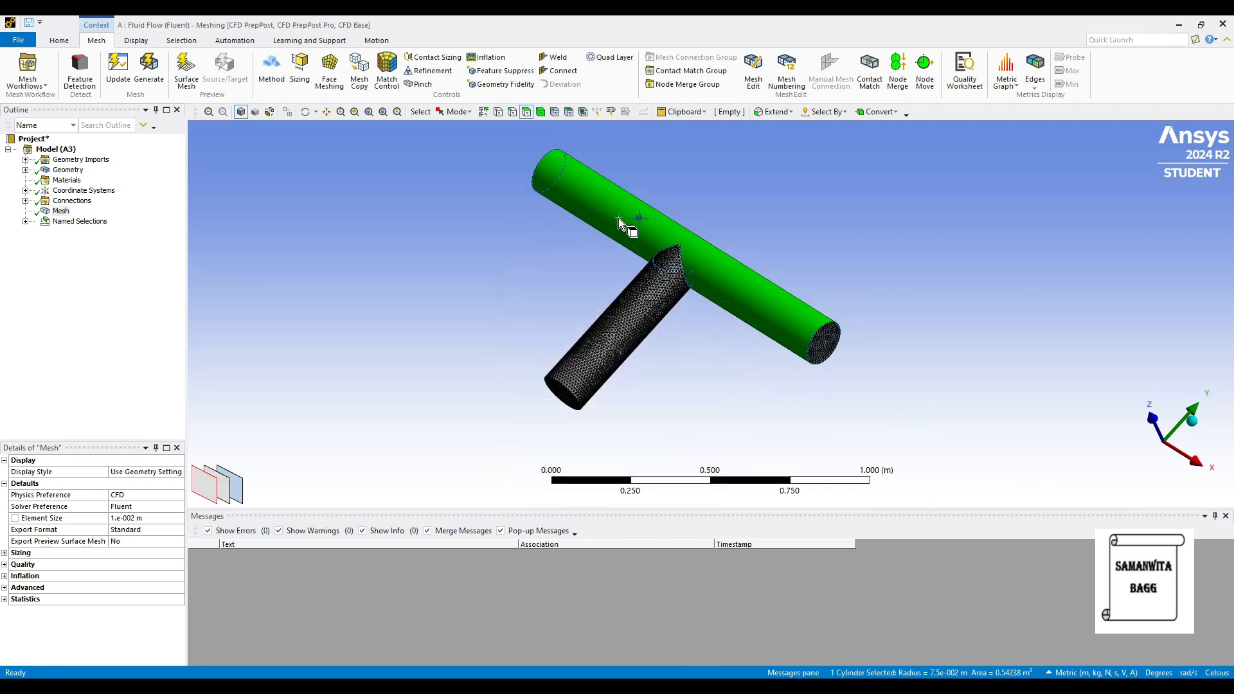
left_click(642, 293, "ctrl")
right_click(642, 293)
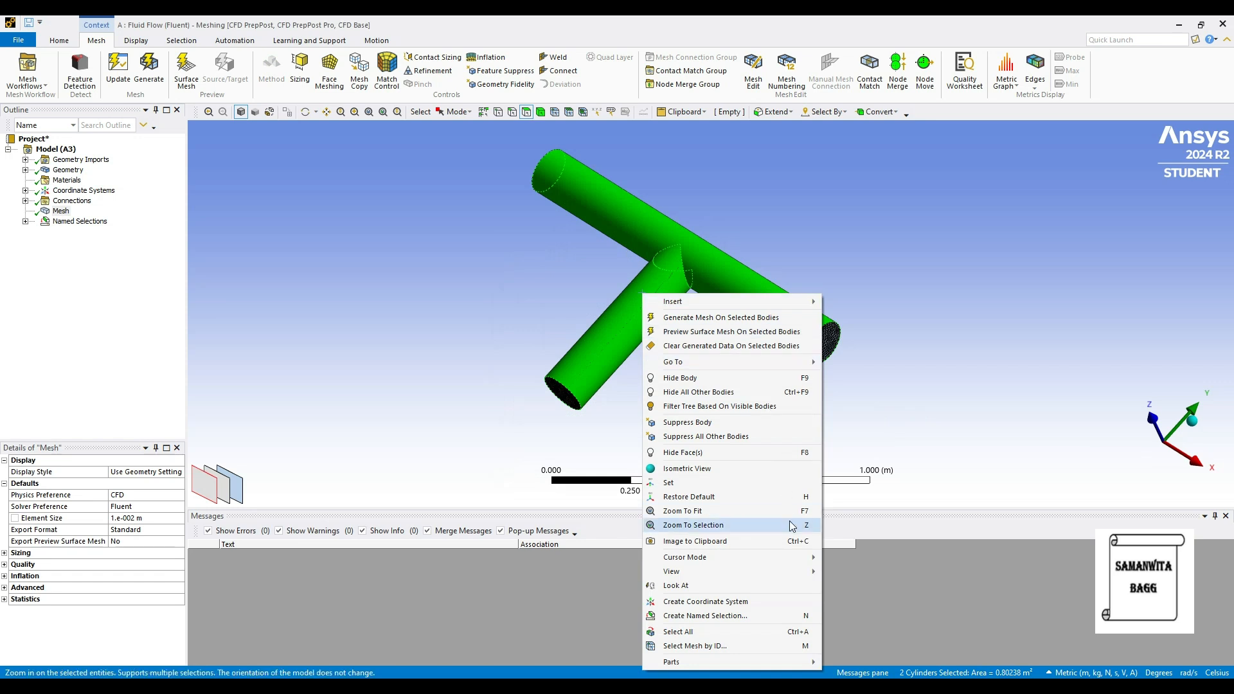
left_click(742, 616)
type("wall")
key("Return")
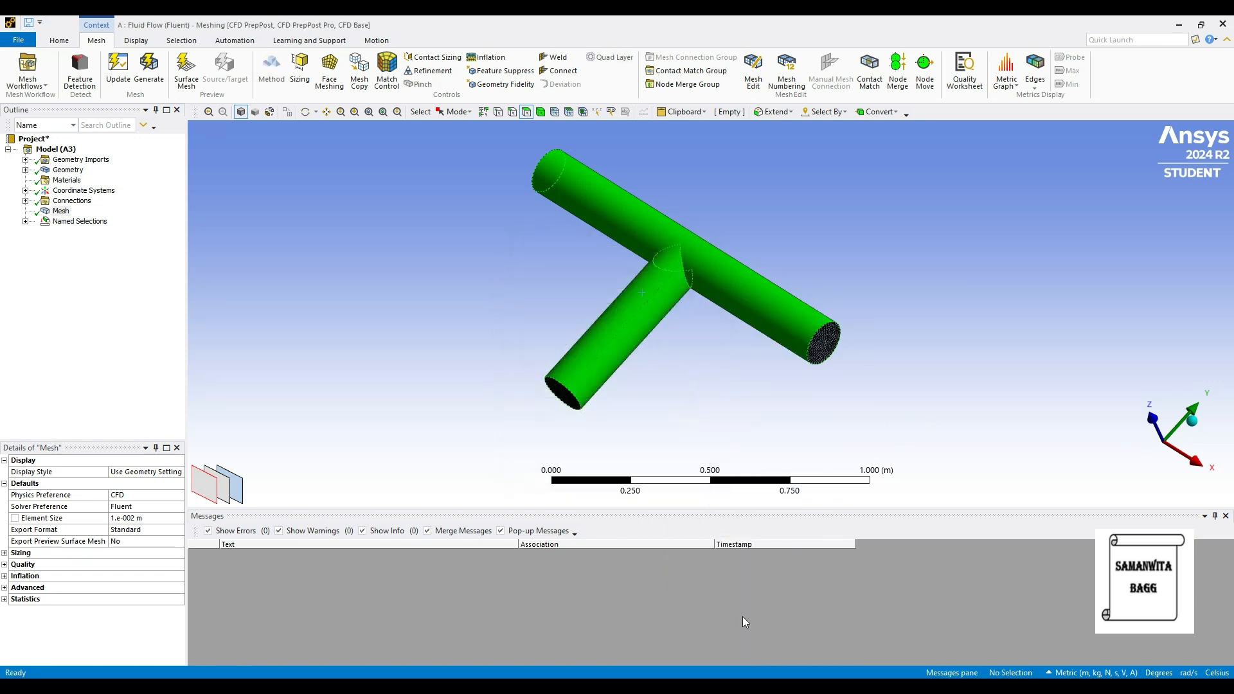
left_click(26, 221)
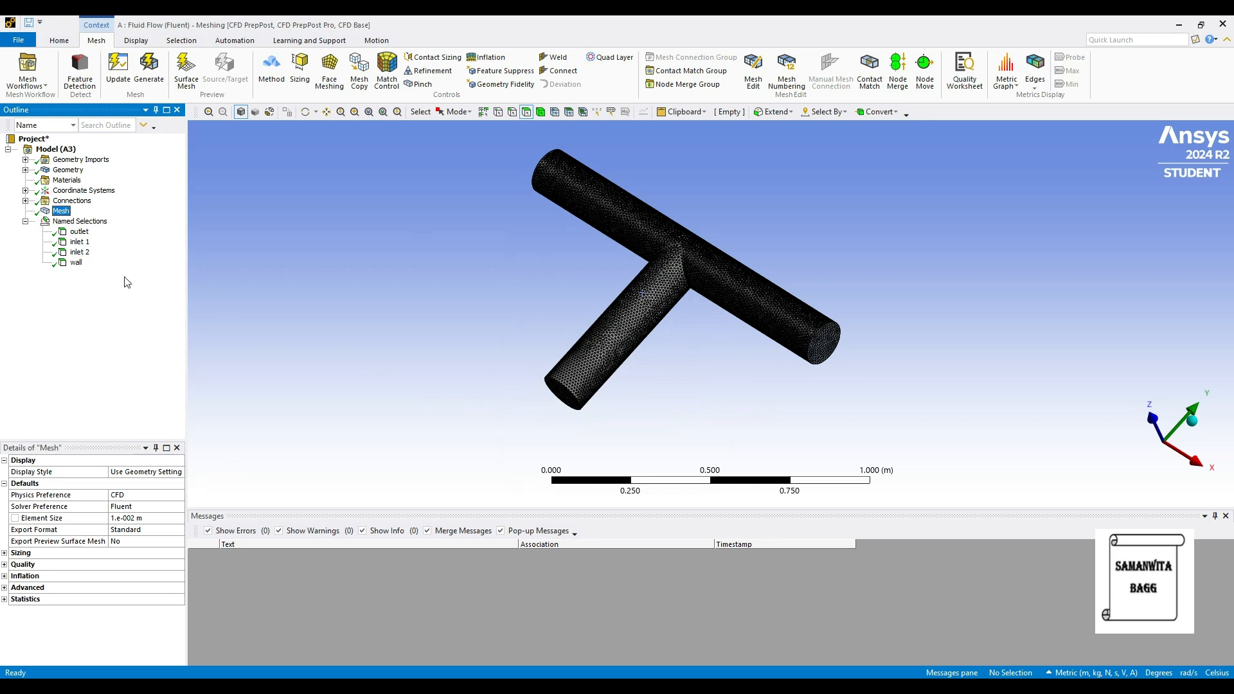
Step: Update the mesh for Fluent, then switch to Workbench and launch the Fluent setup in double precision with 1 solver process
left_click(117, 70)
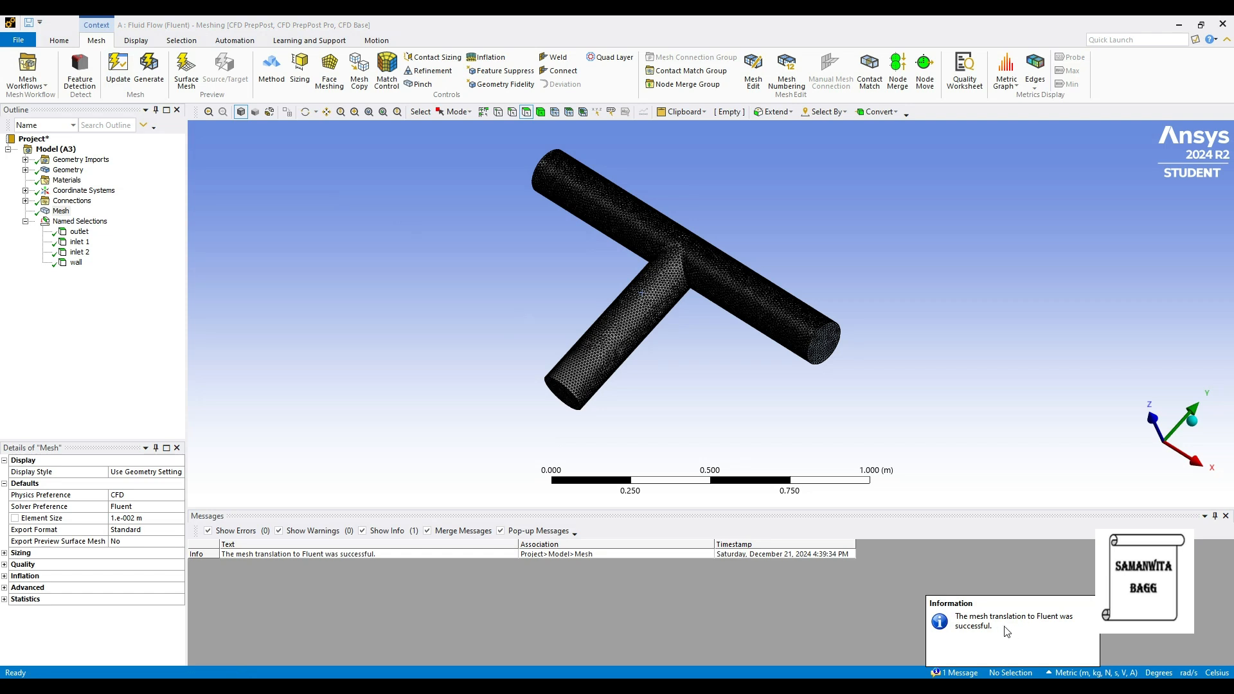
left_click(1065, 630)
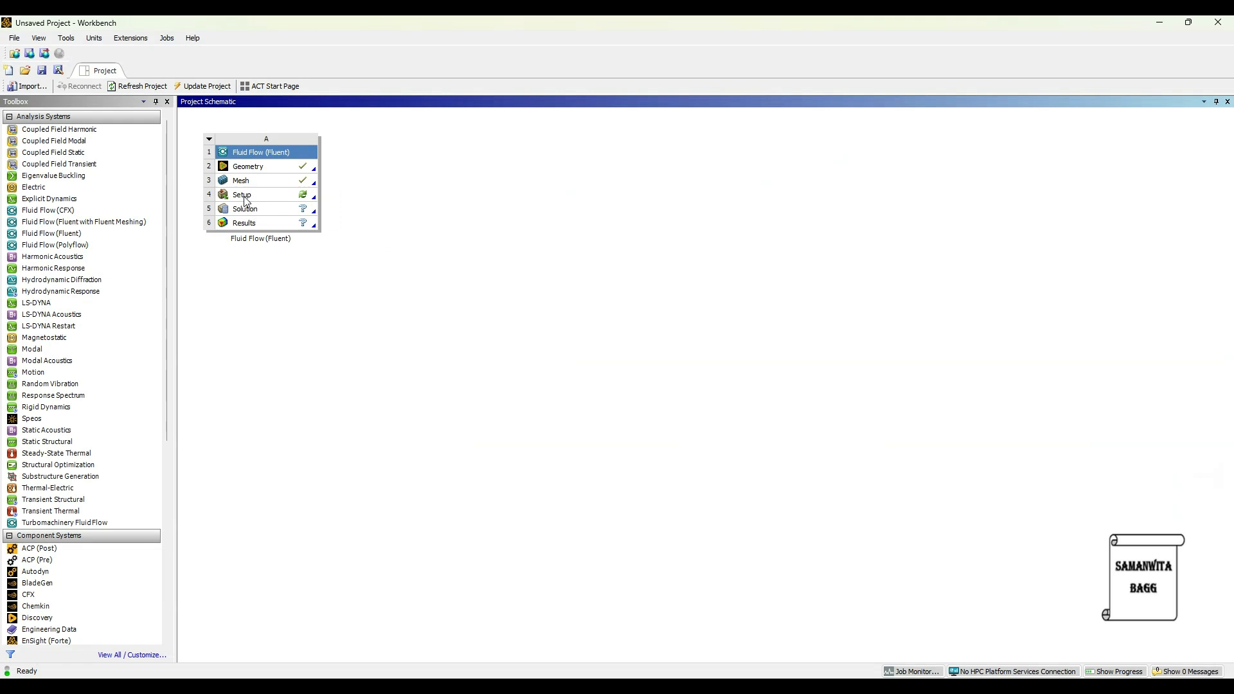
double_click(244, 196)
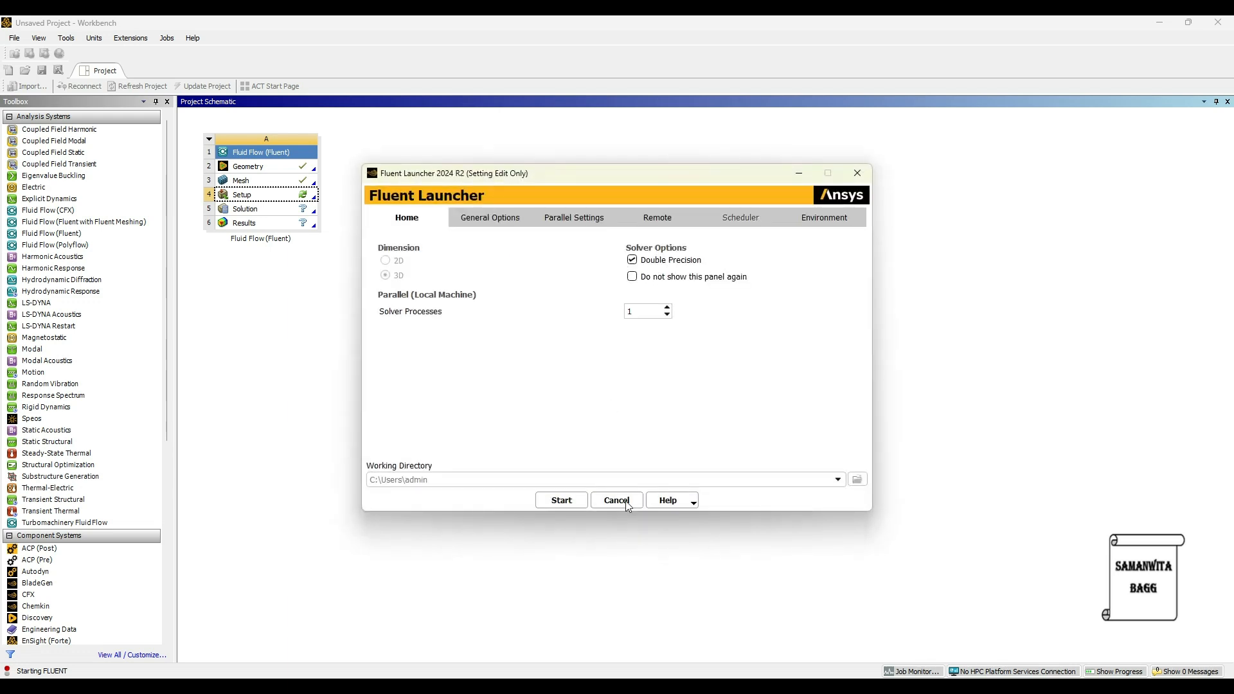
left_click(561, 500)
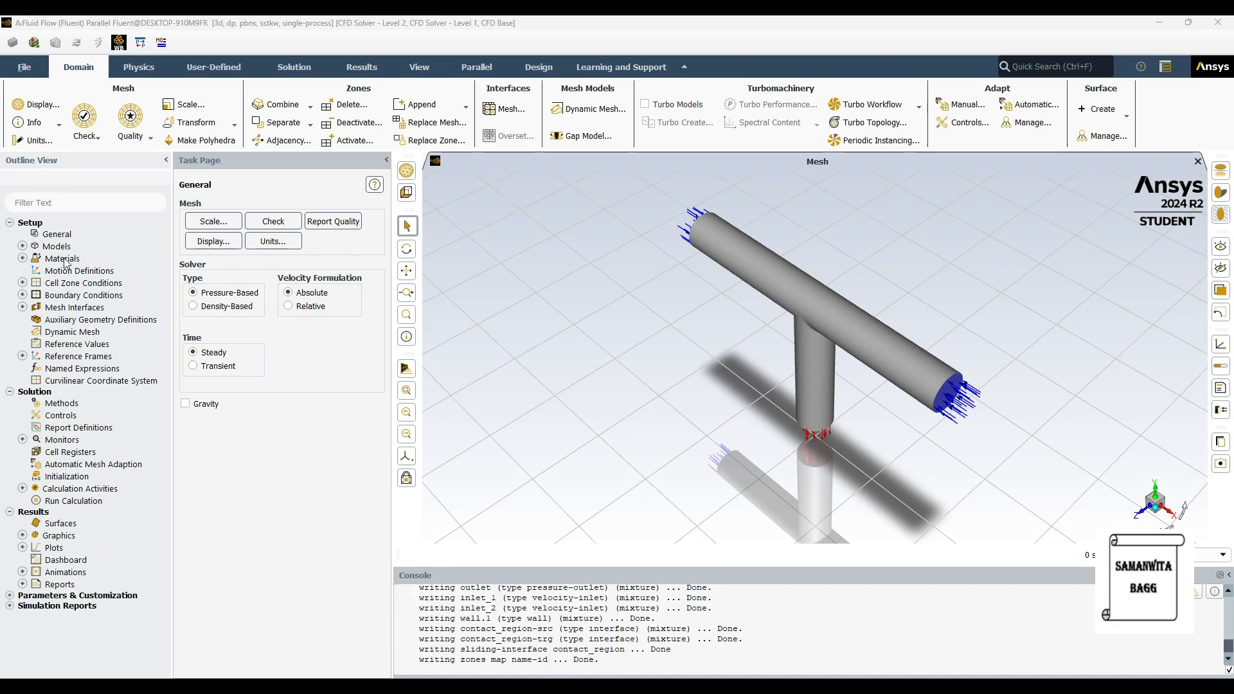
Step: Enable gravity with a Y gravitational acceleration of -9.81 m/s²
left_click(195, 404)
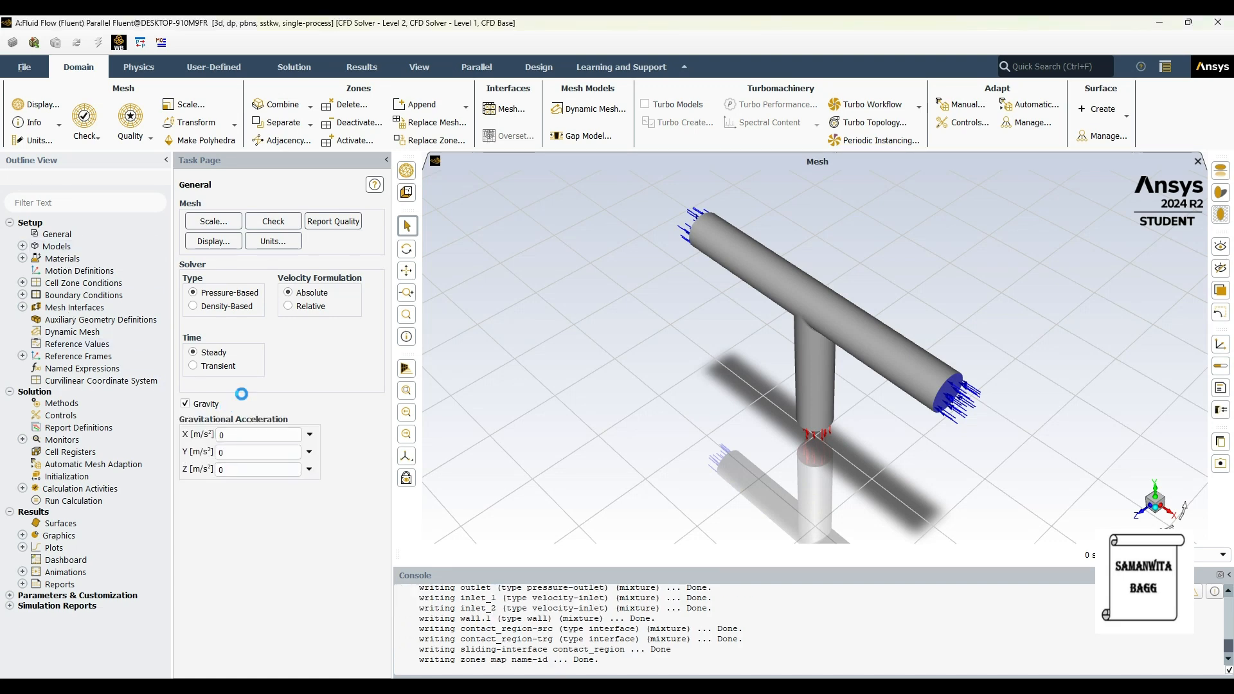
double_click(227, 451)
type("-9.")
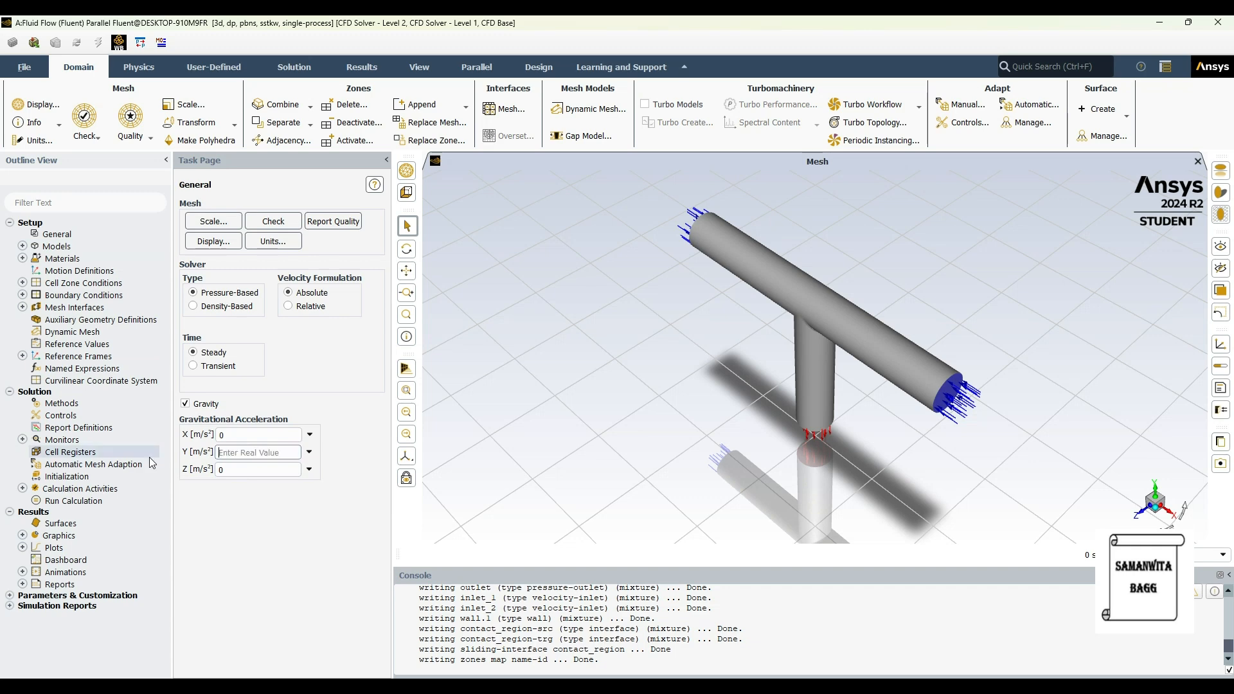
type("81")
Step: Copy the fluid material water-liquid (h2o<l>) from the Fluent database into the case
left_click(23, 258)
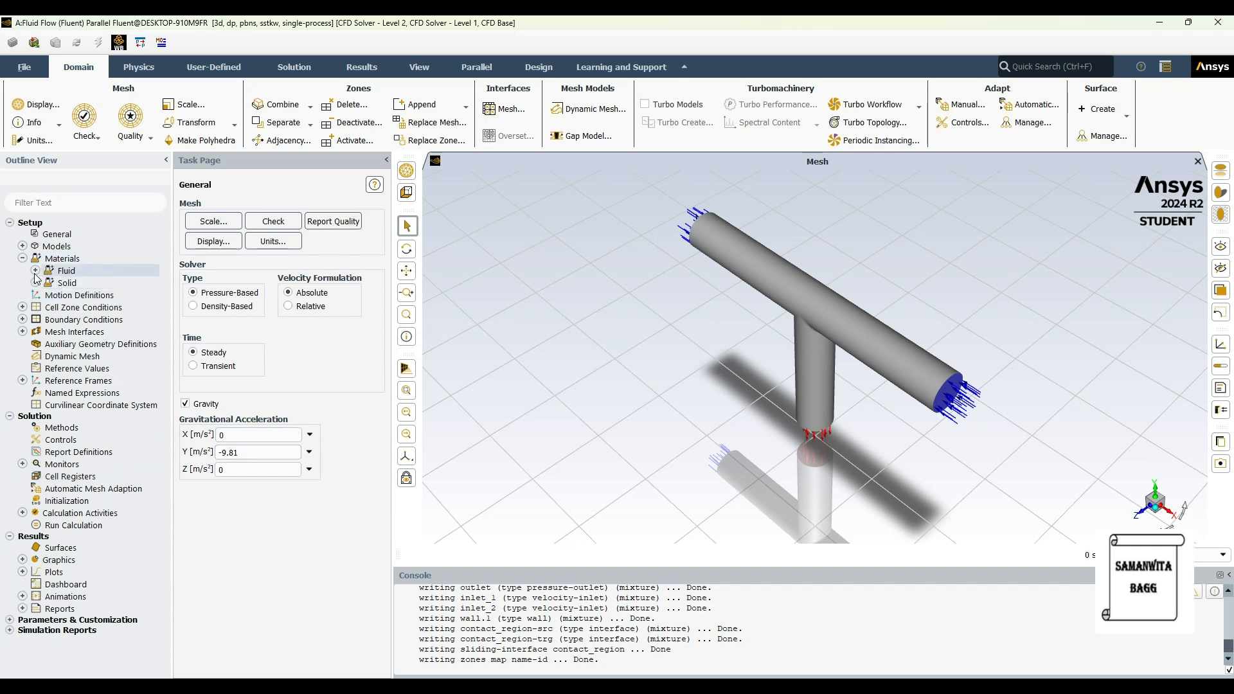
left_click(36, 270)
double_click(88, 287)
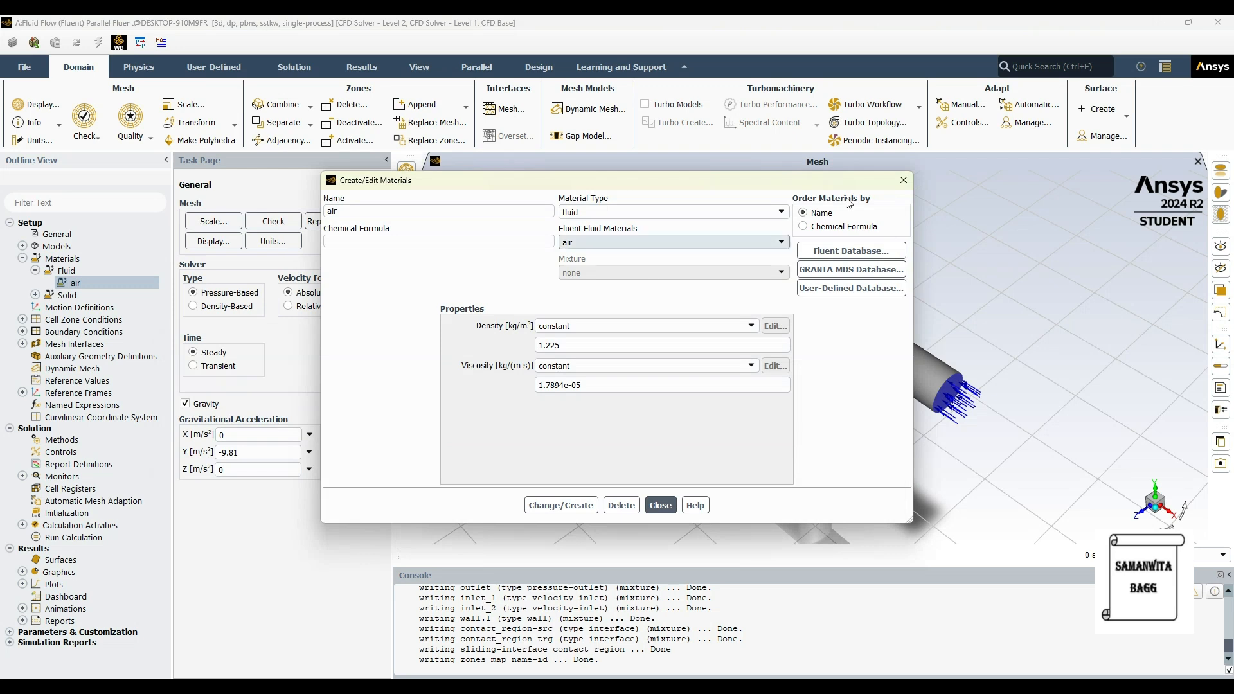
left_click(859, 254)
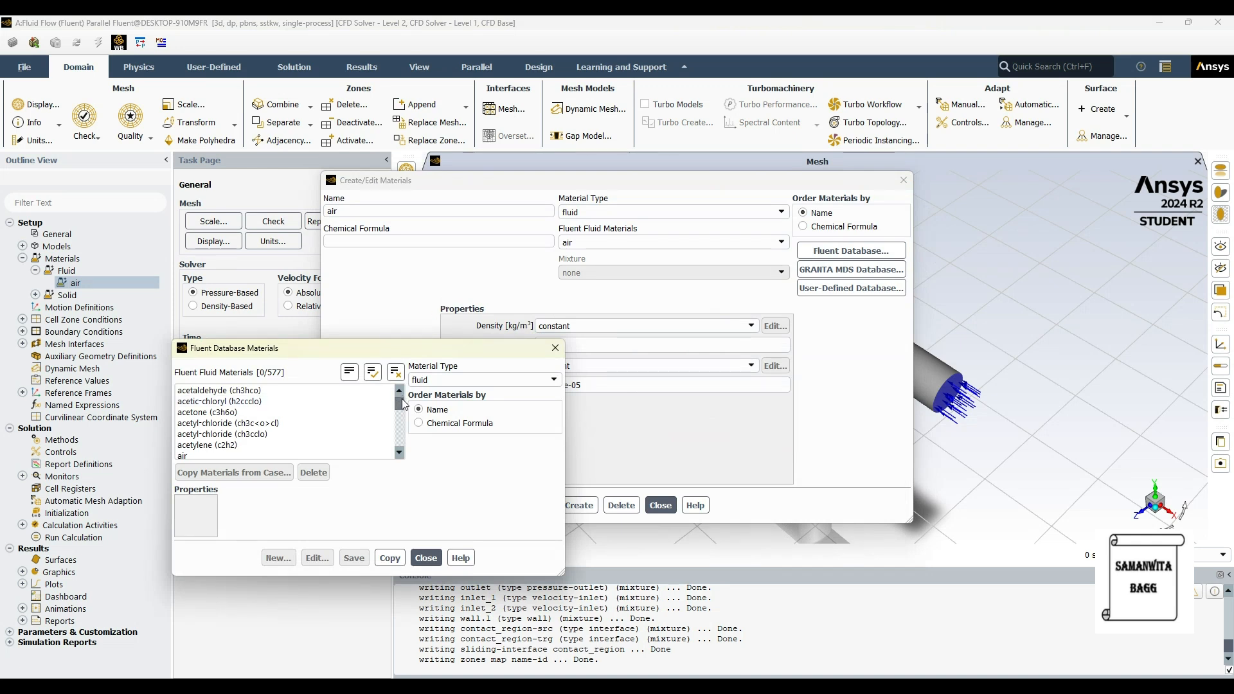
left_click_drag(403, 403, 392, 478)
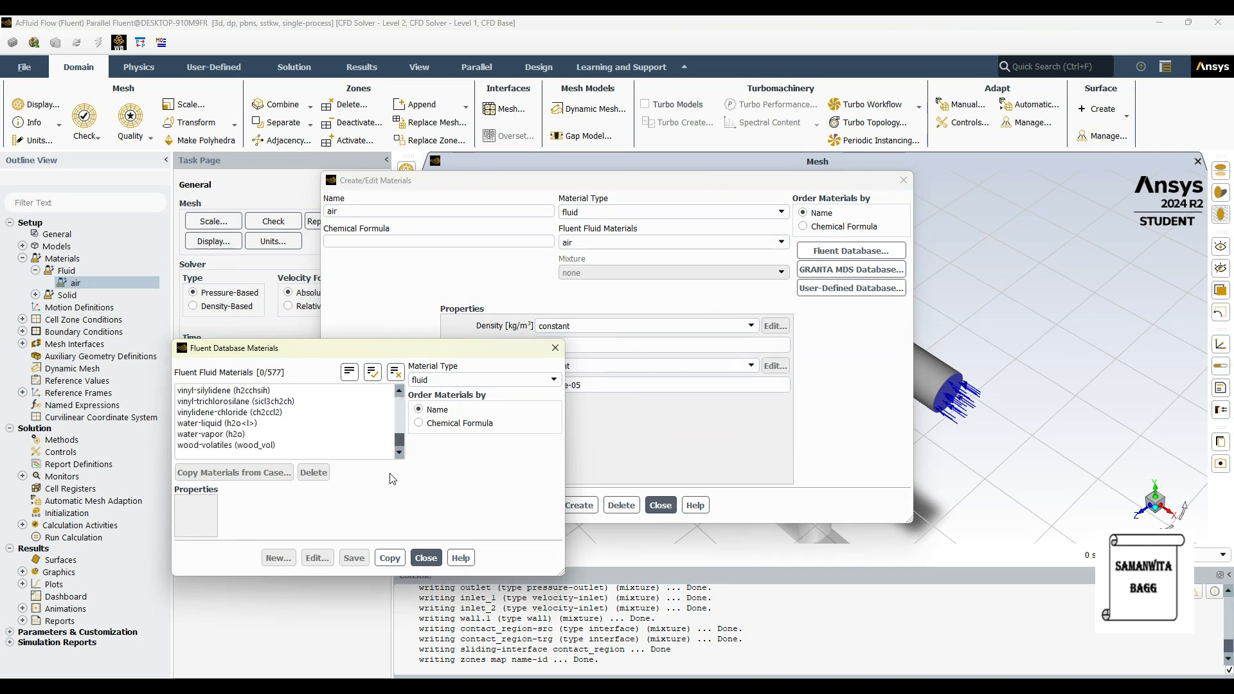
left_click(217, 423)
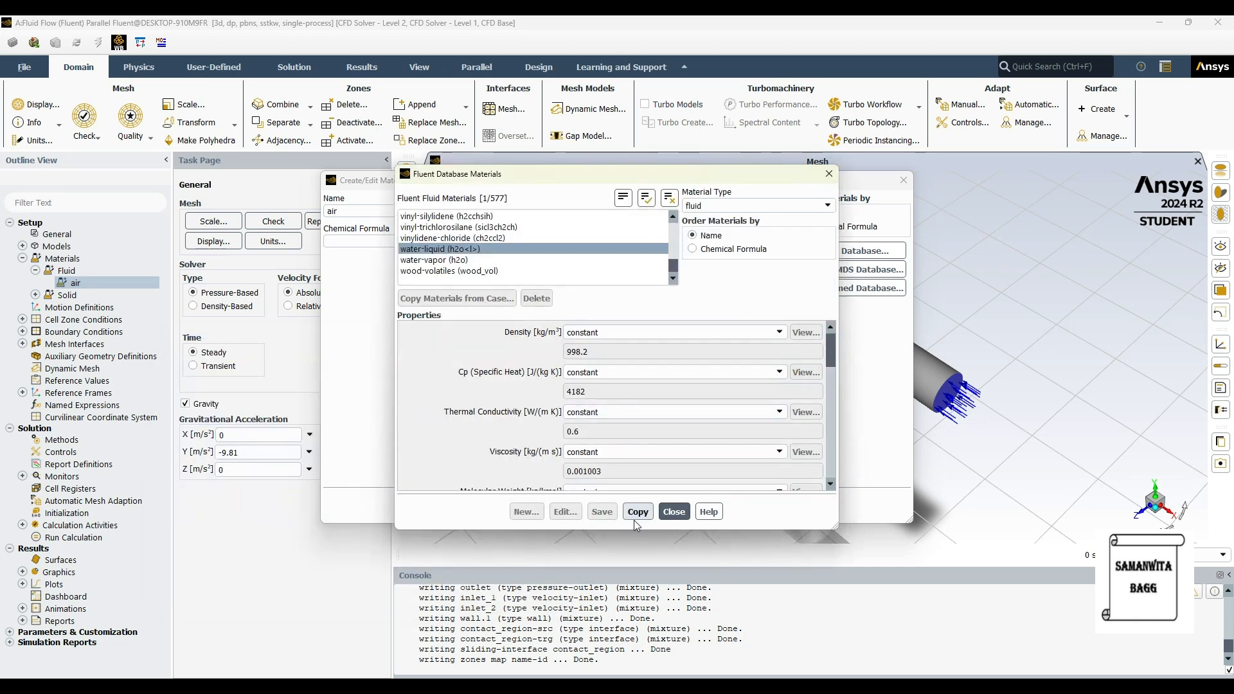
left_click(637, 513)
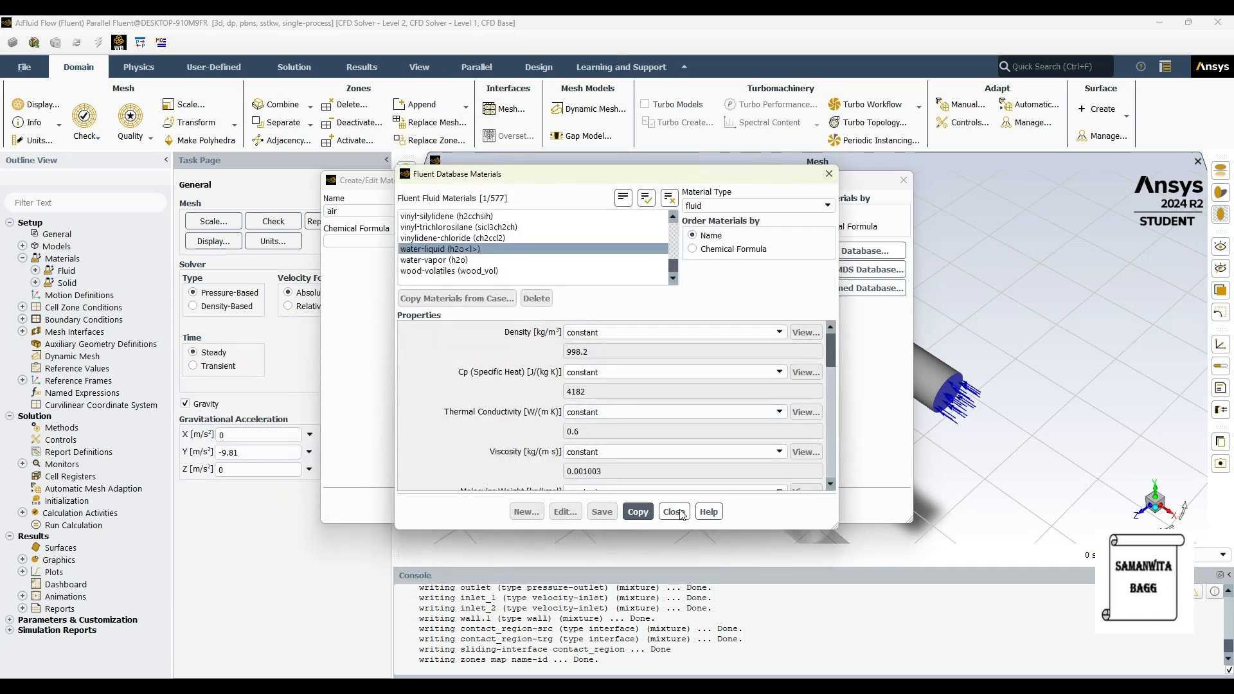
left_click(673, 513)
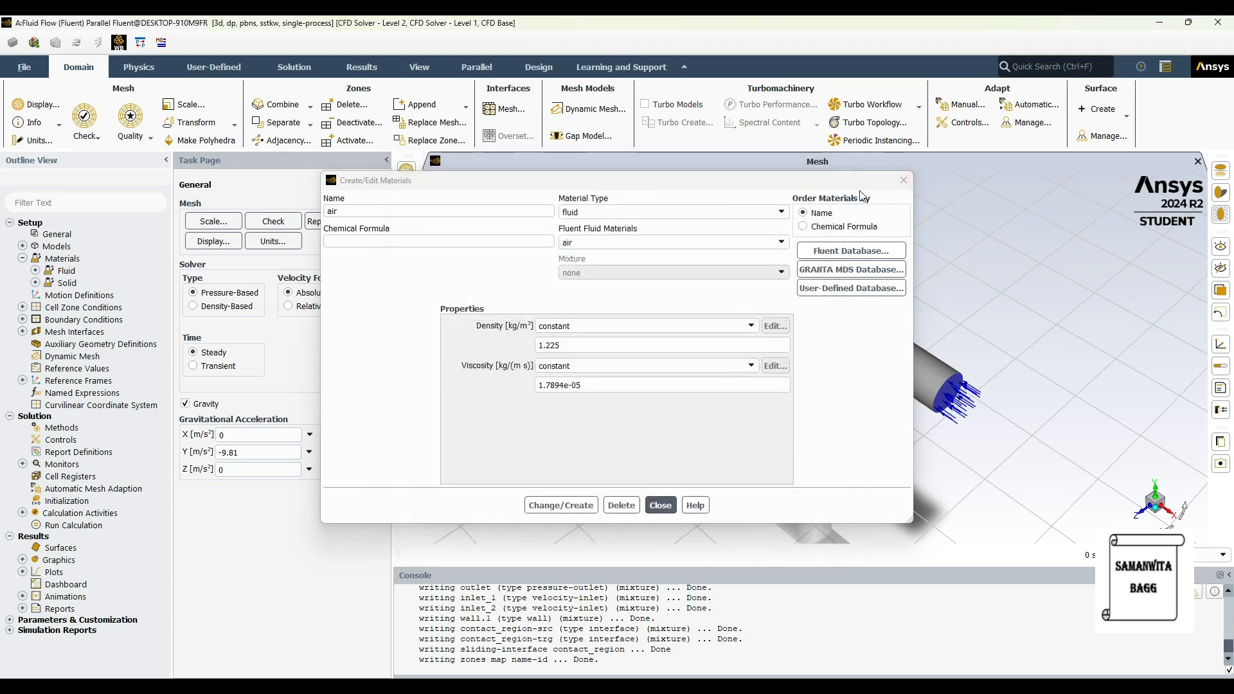
left_click(903, 179)
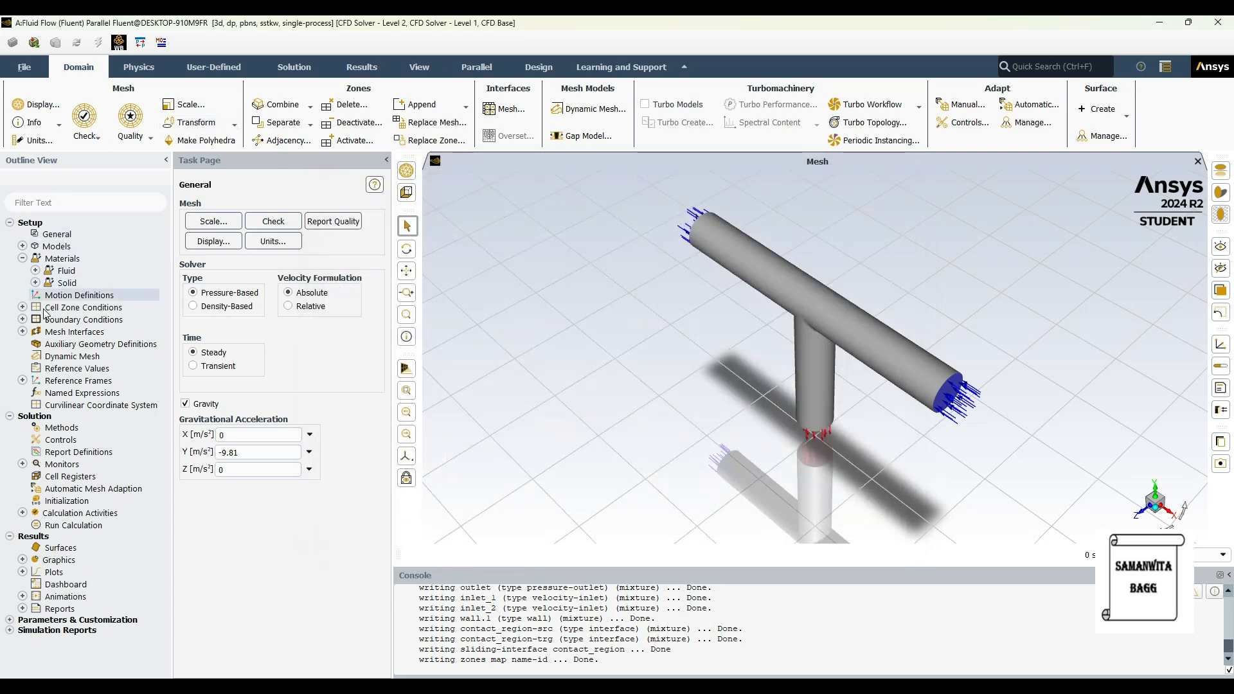
Step: Copy the solid material steel from the Fluent database into the case
left_click(35, 283)
double_click(89, 295)
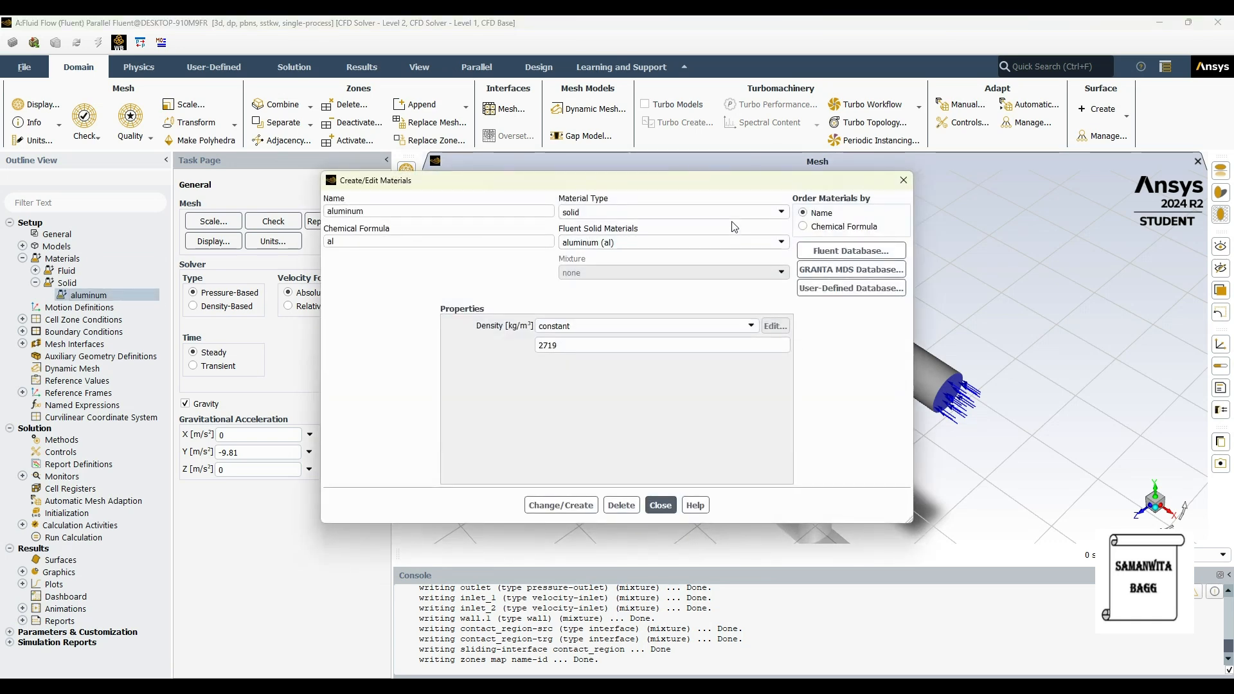
left_click(827, 252)
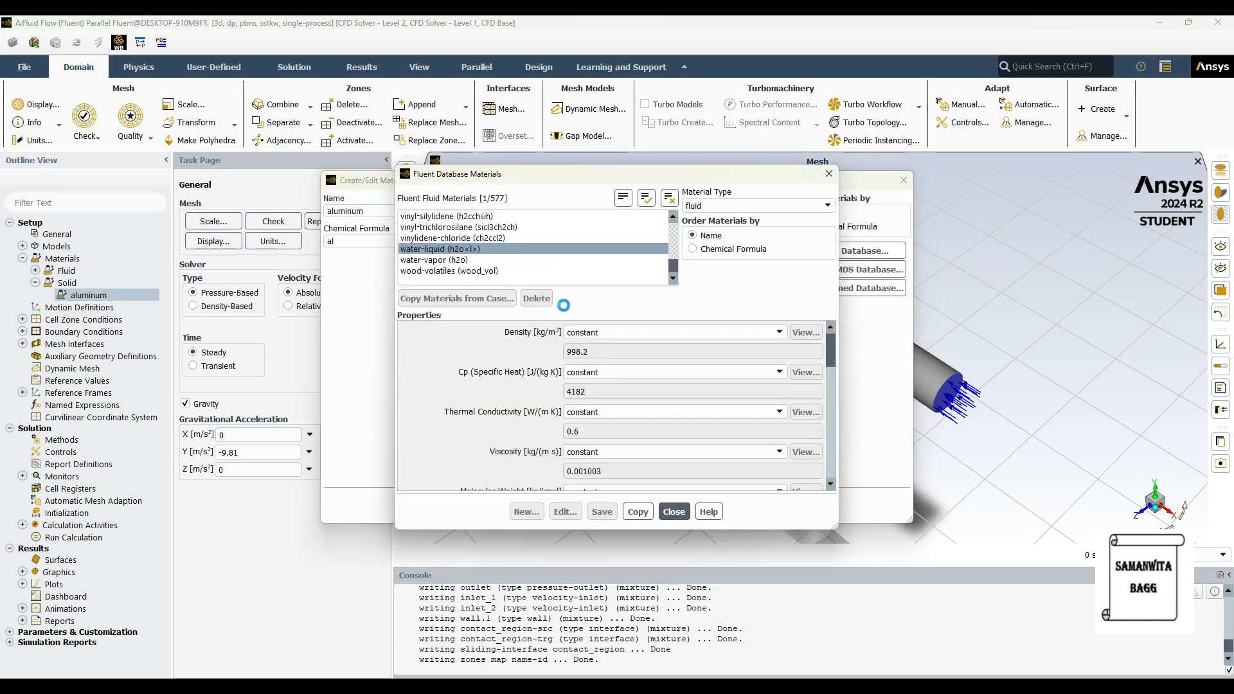
left_click(748, 206)
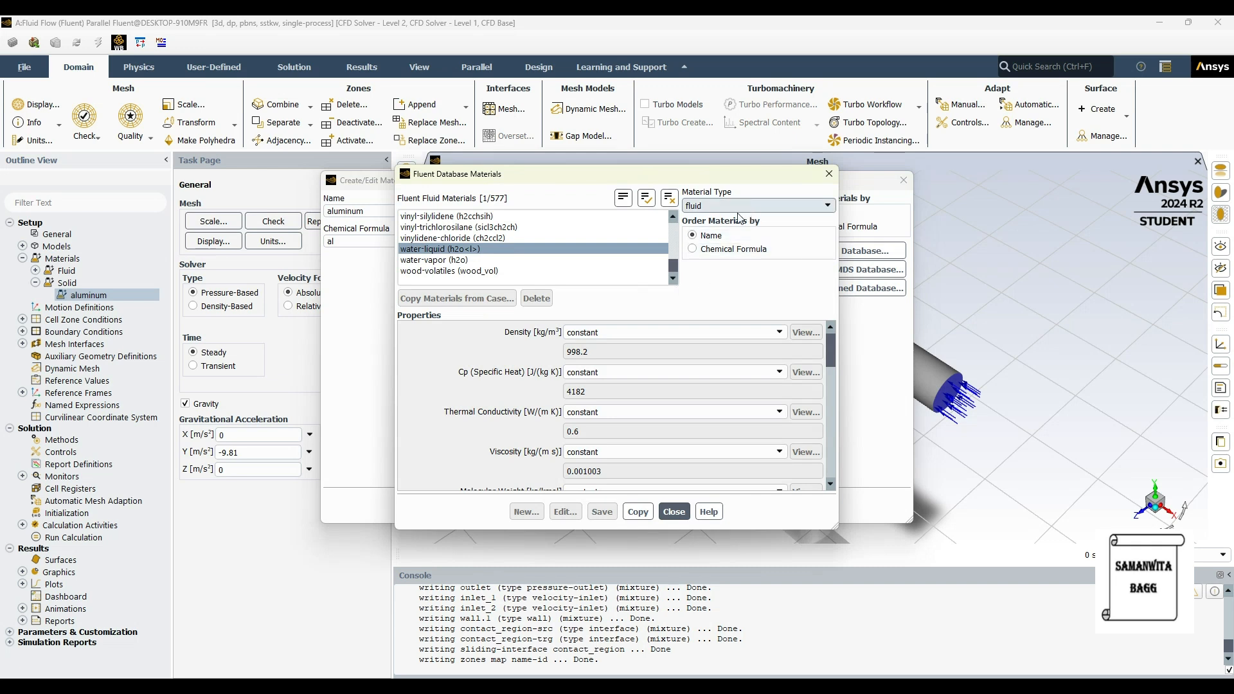
left_click(711, 229)
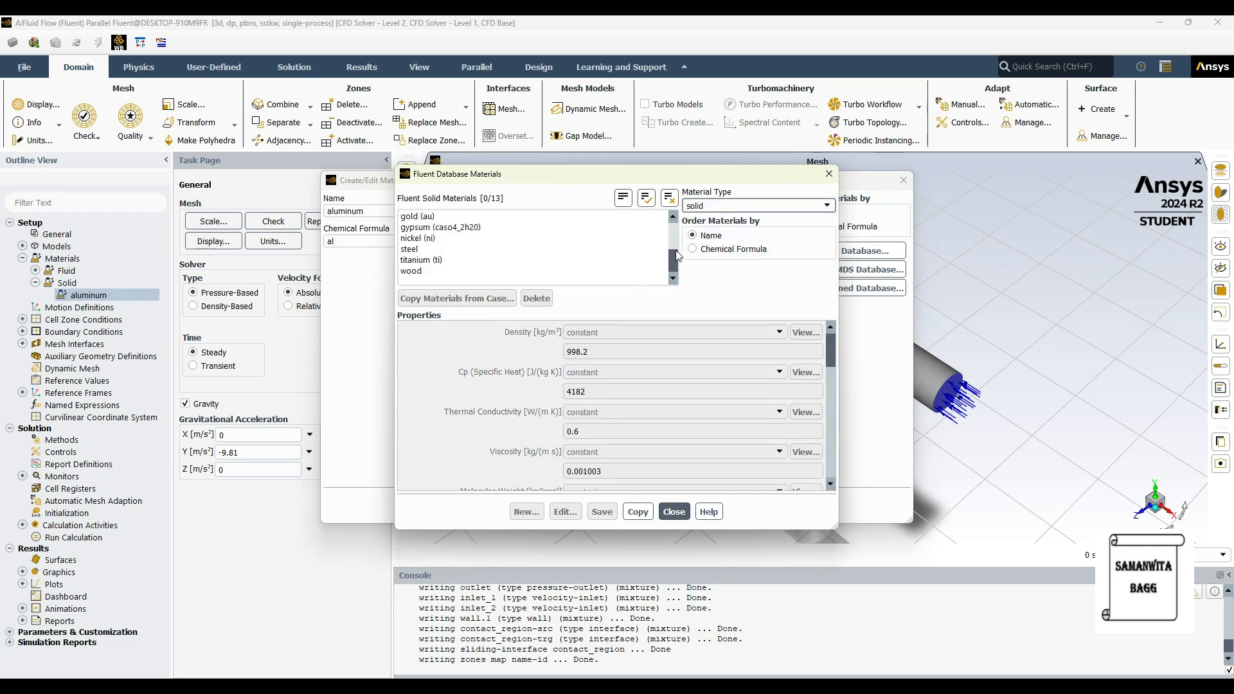
left_click(412, 250)
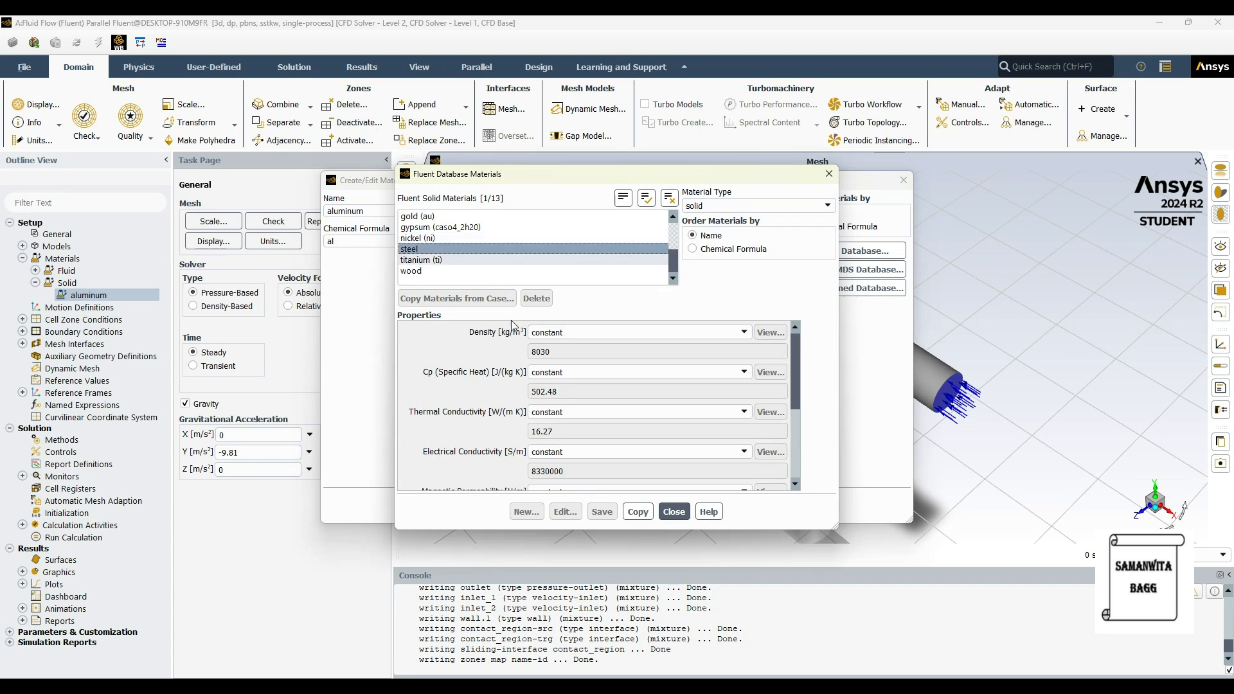
left_click(647, 512)
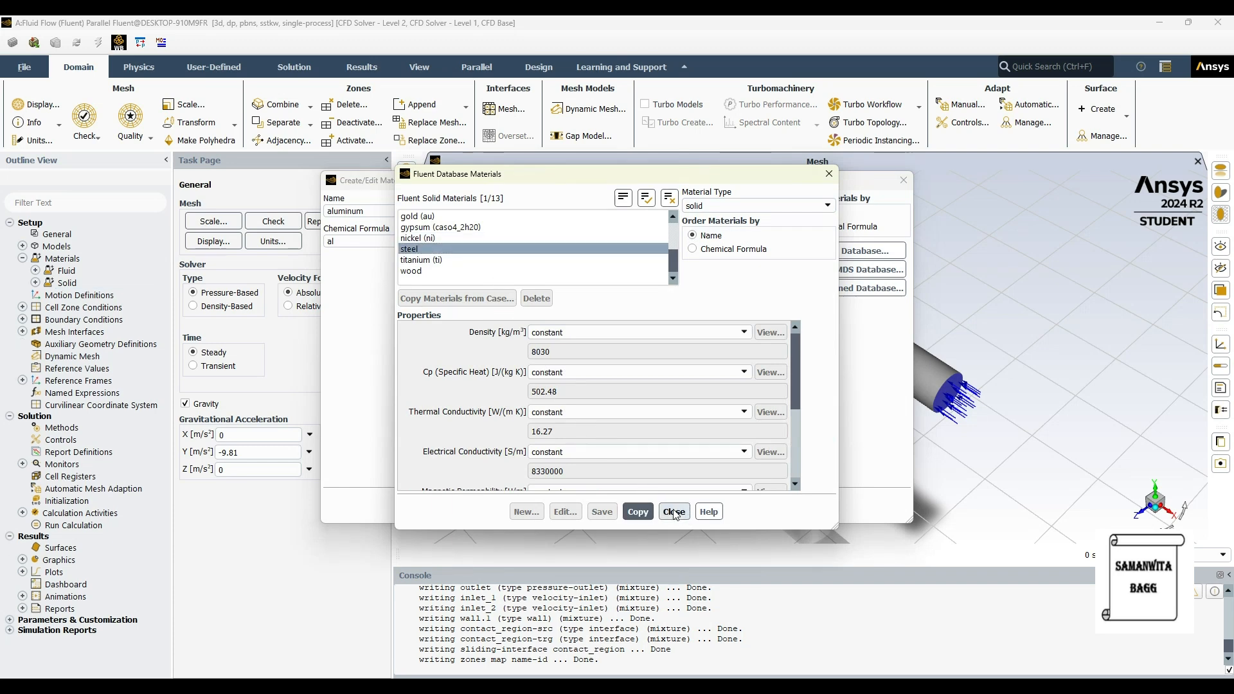
left_click(674, 512)
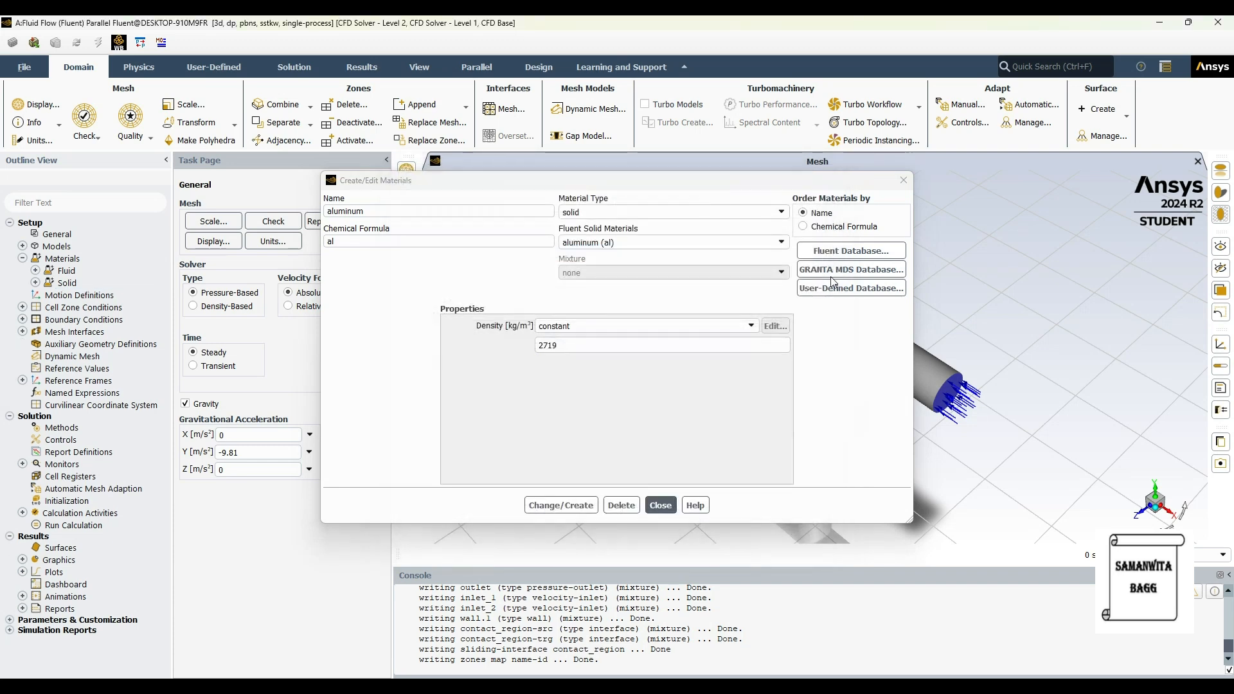
left_click(904, 183)
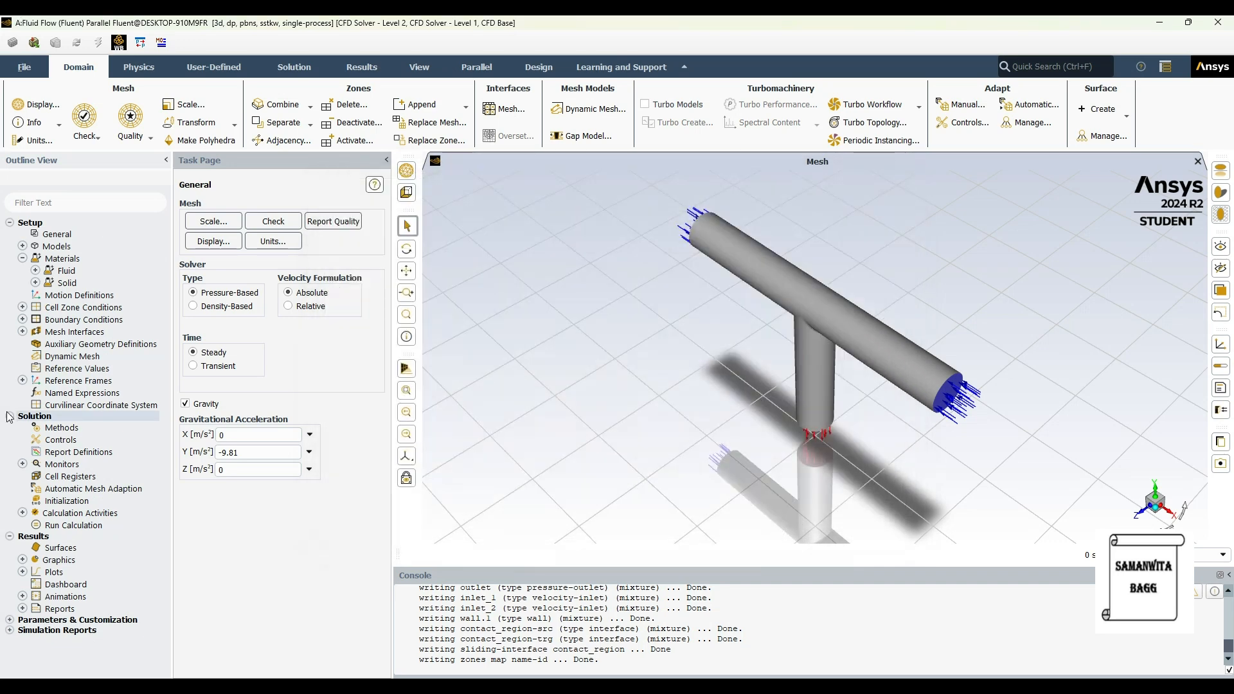
Step: Assign water-liquid as the material of the fluid cell zone and apply it
left_click(22, 307)
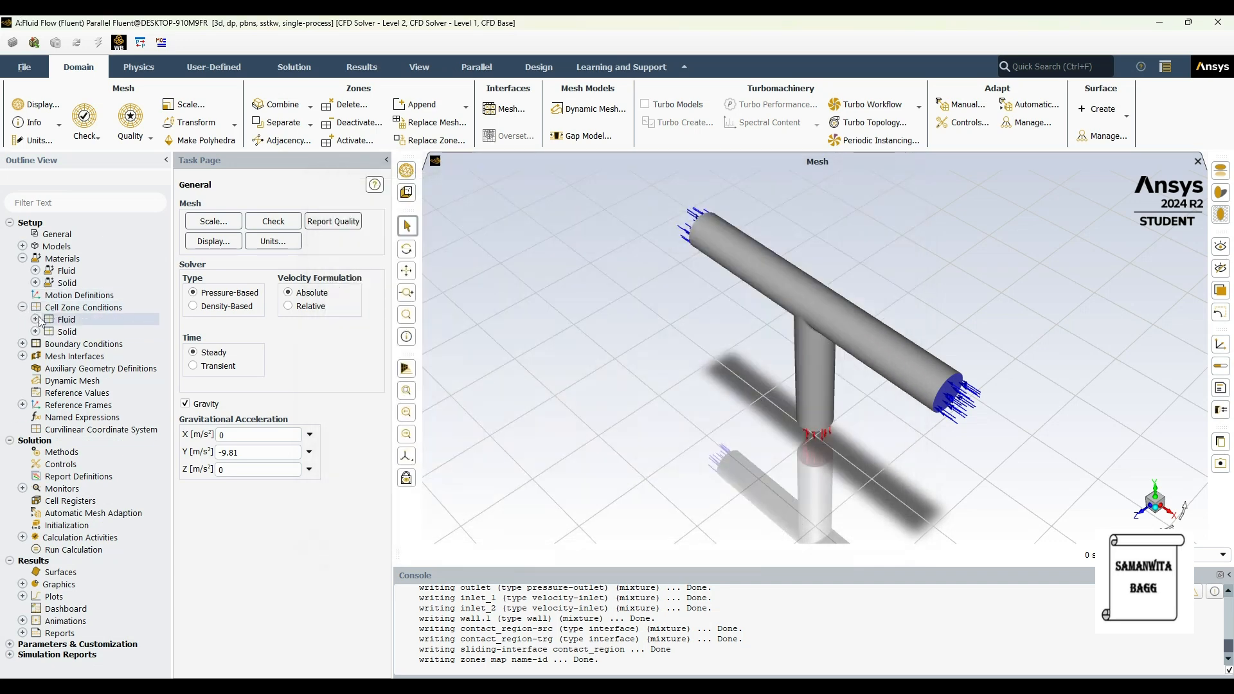
left_click(35, 320)
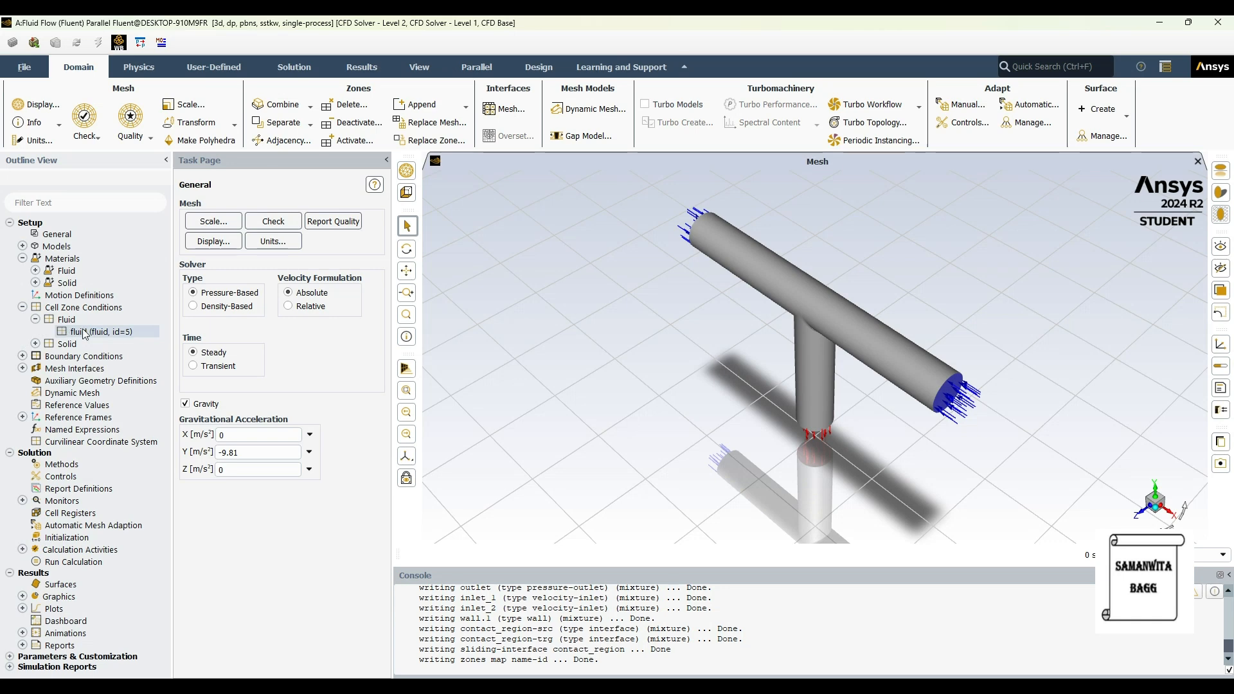
double_click(108, 331)
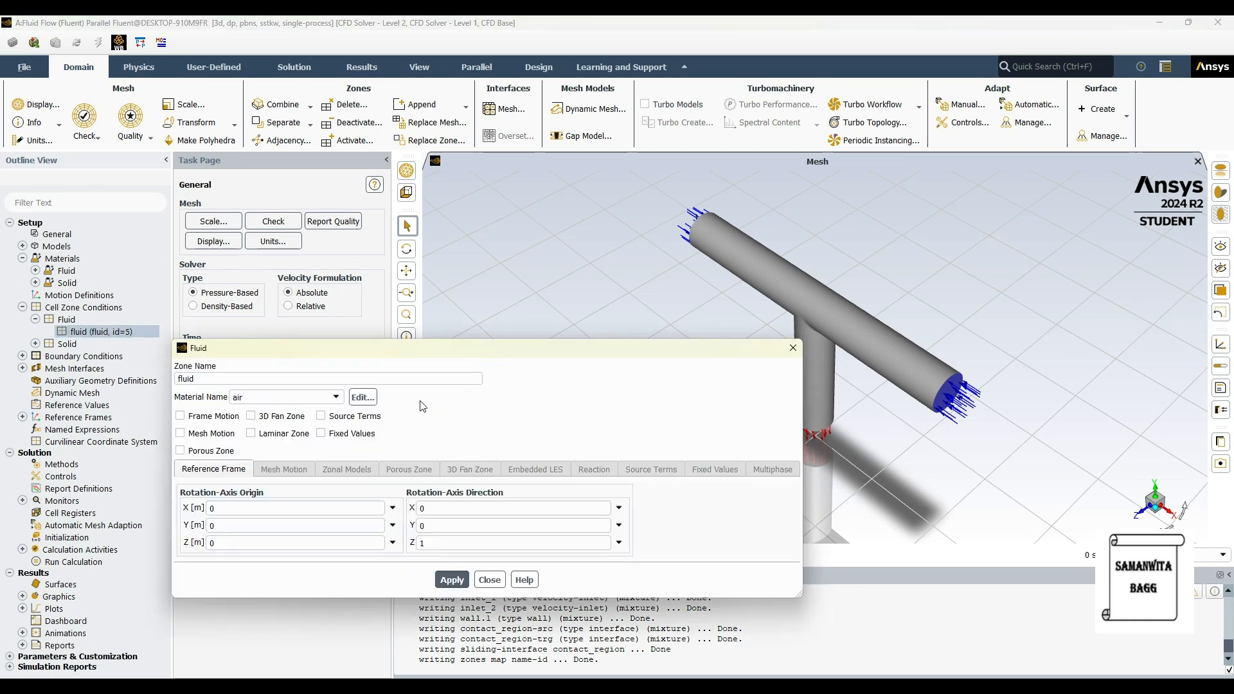
left_click(336, 397)
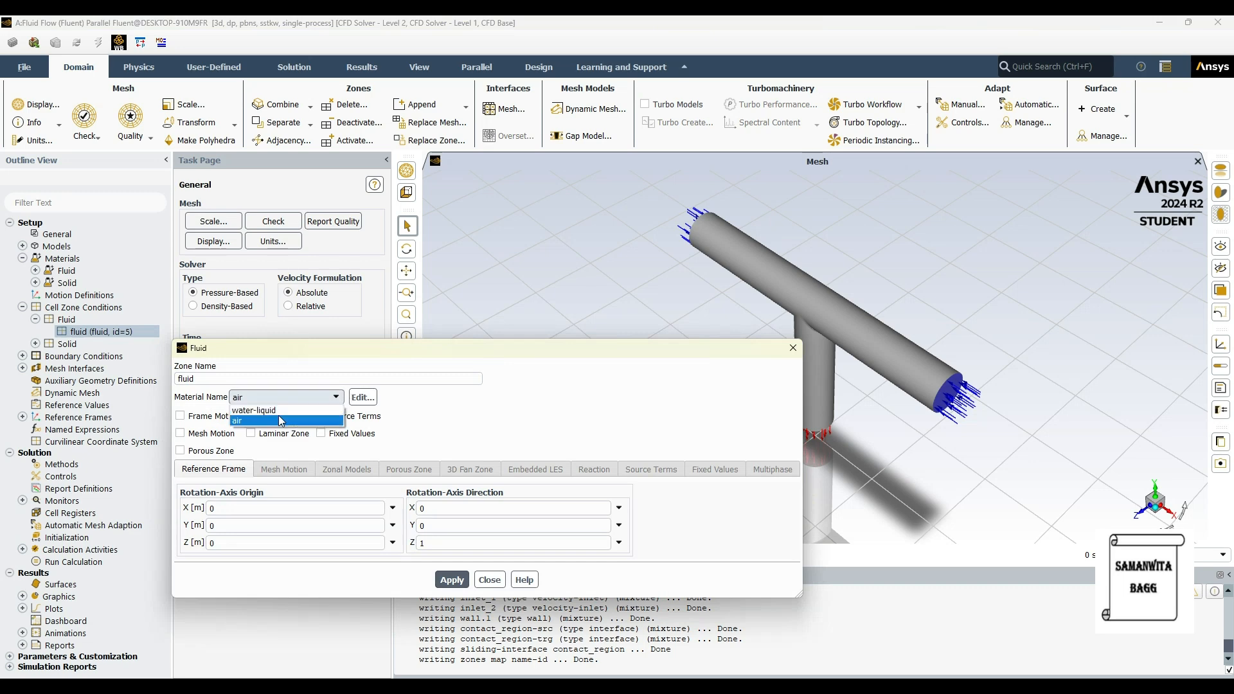
left_click(259, 416)
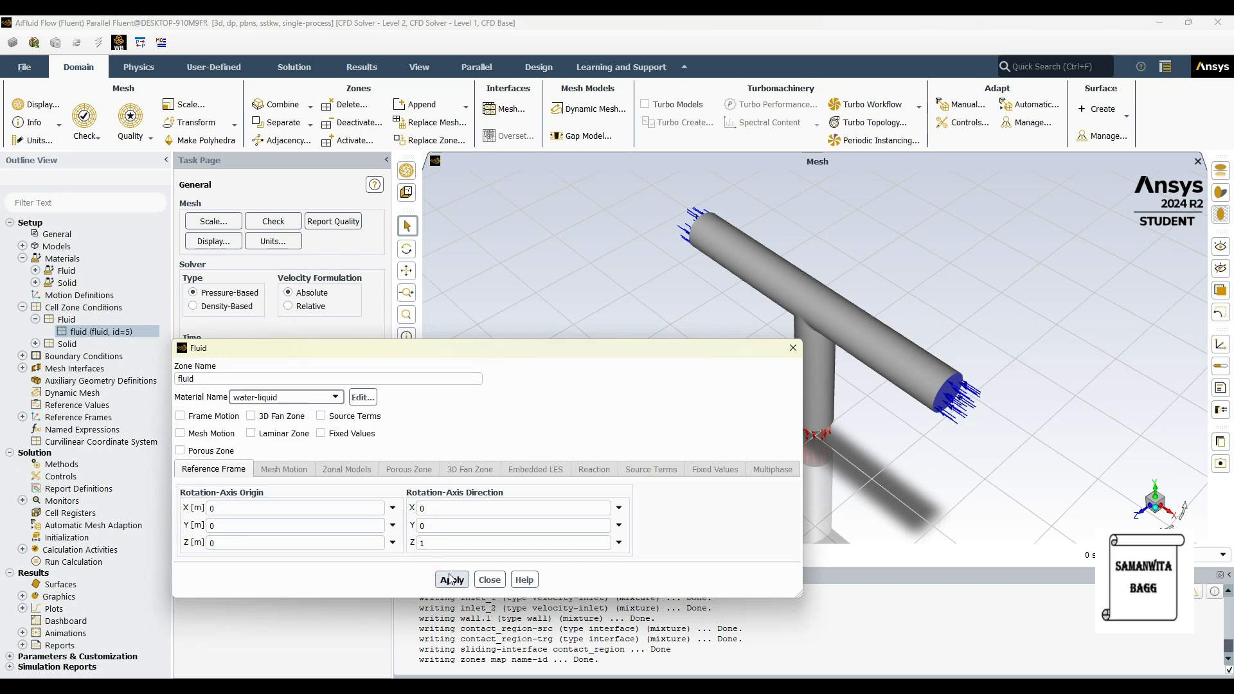
left_click(489, 579)
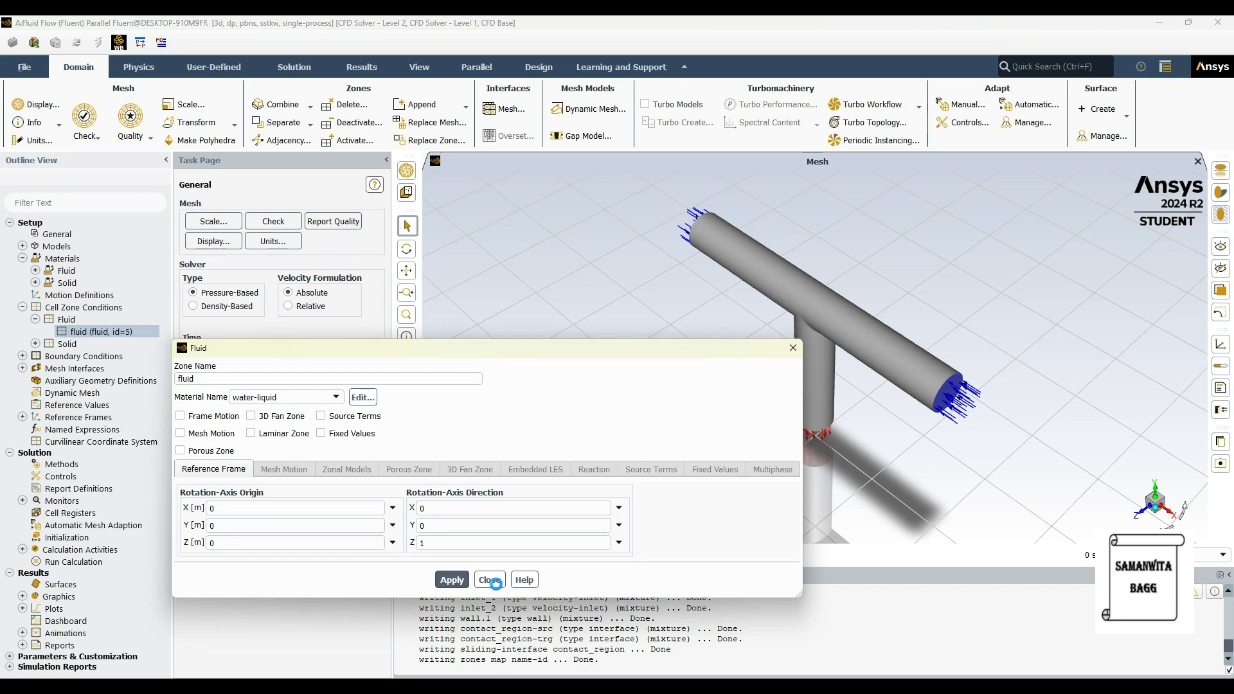
Step: Assign steel as the material of the solid cell zone wall and apply it
left_click(492, 580)
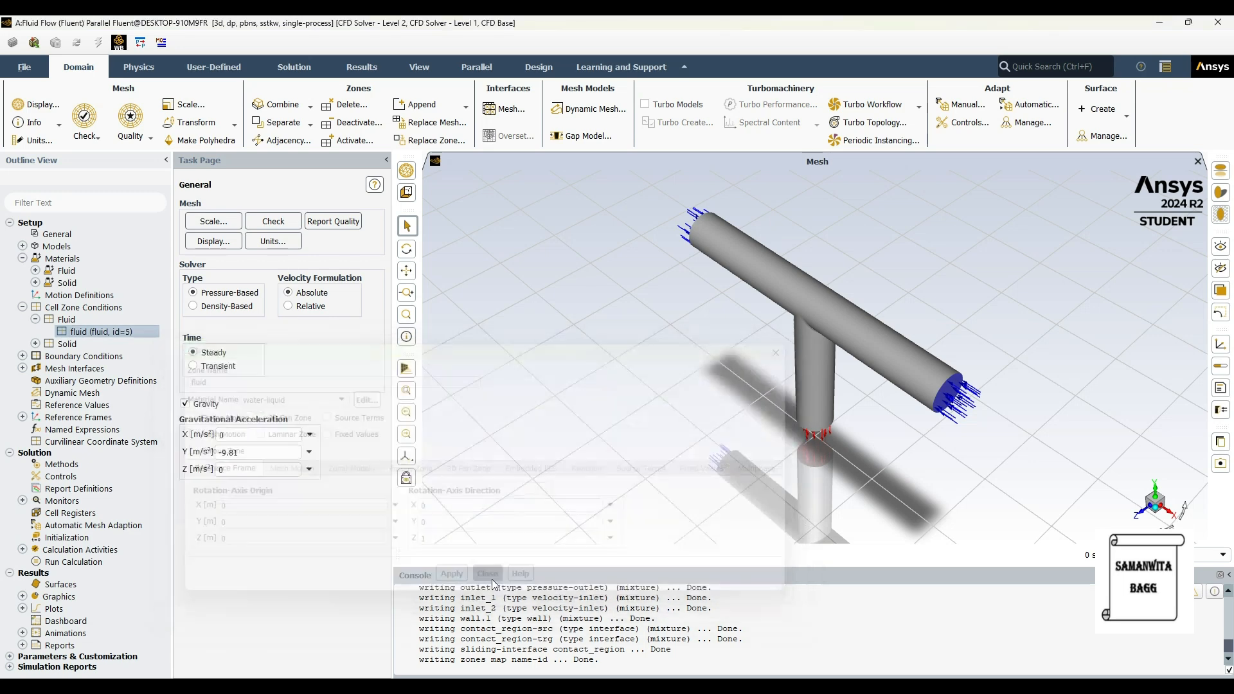
left_click(35, 319)
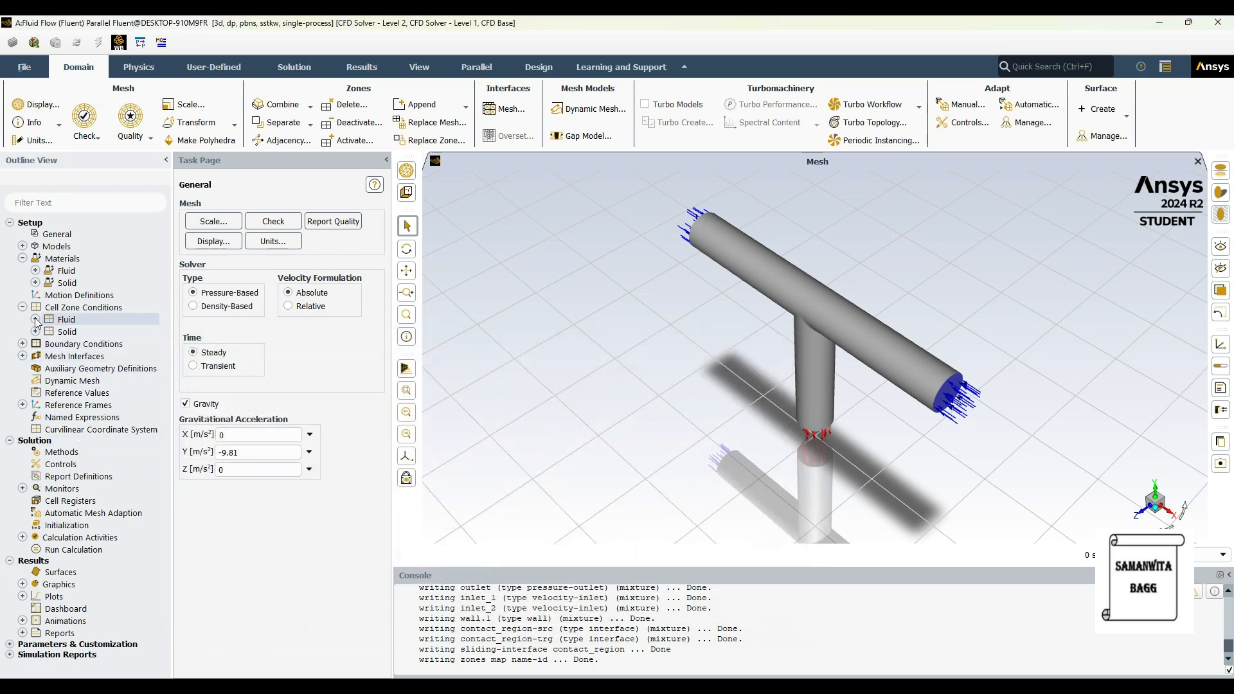
left_click(35, 332)
double_click(93, 344)
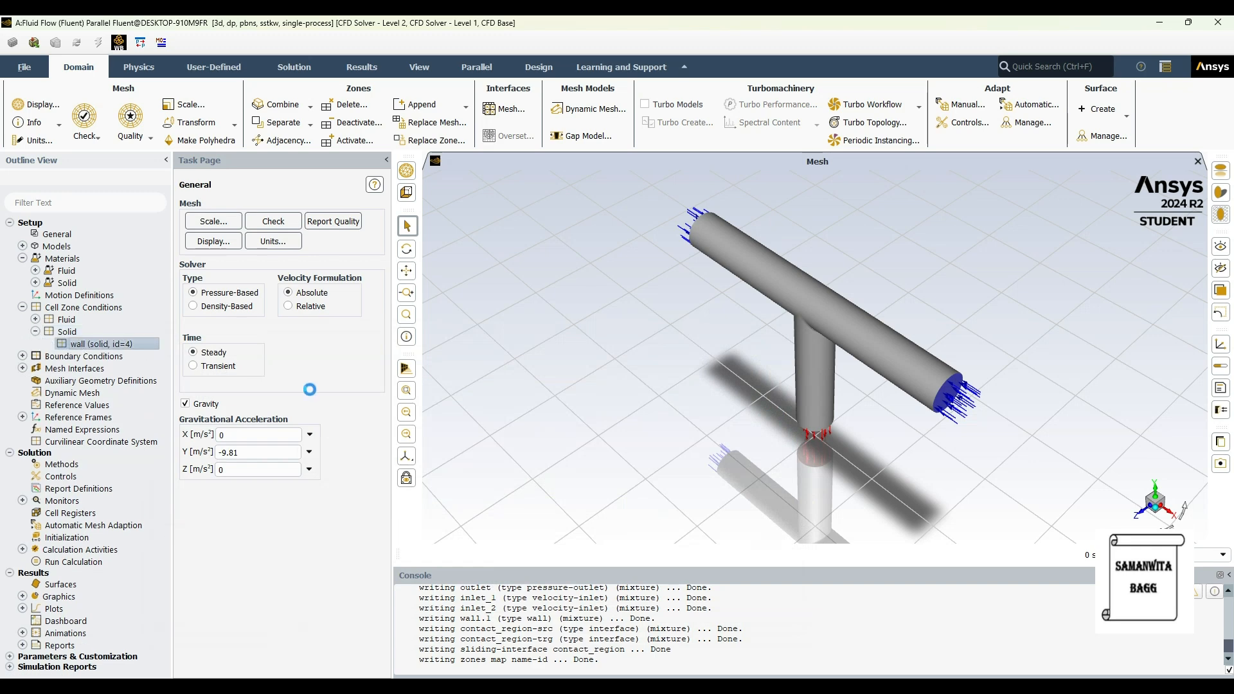
left_click(296, 394)
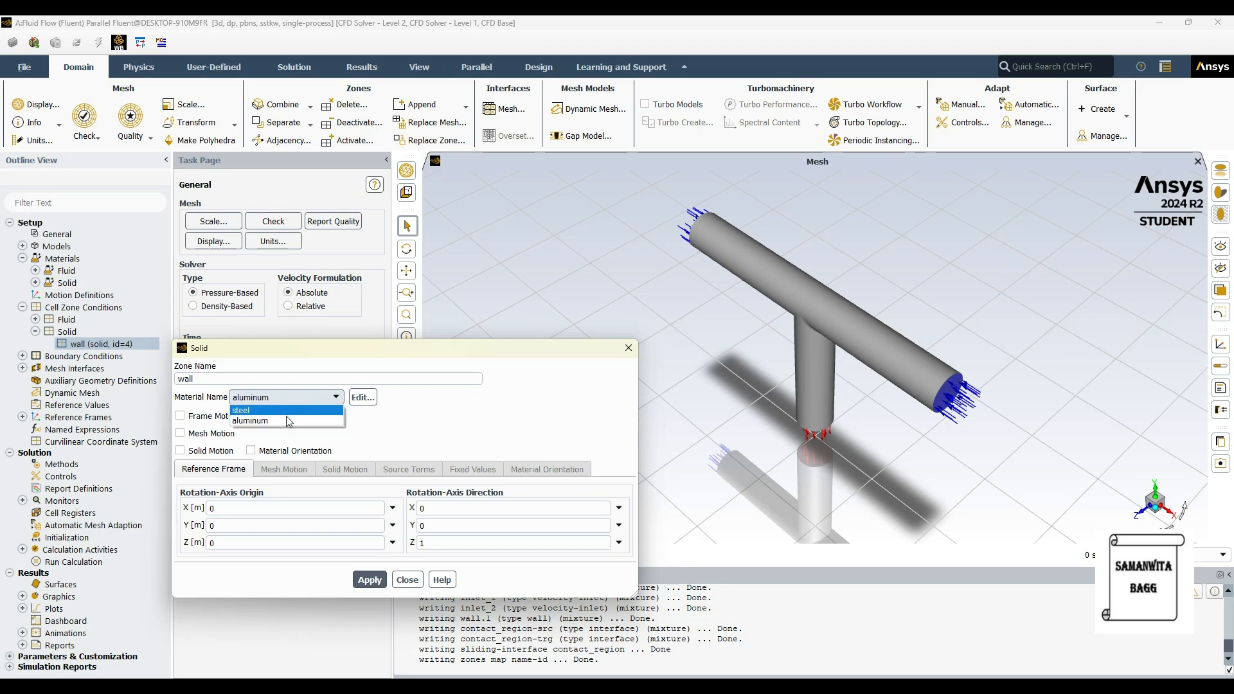
left_click(279, 411)
left_click(369, 580)
left_click(407, 579)
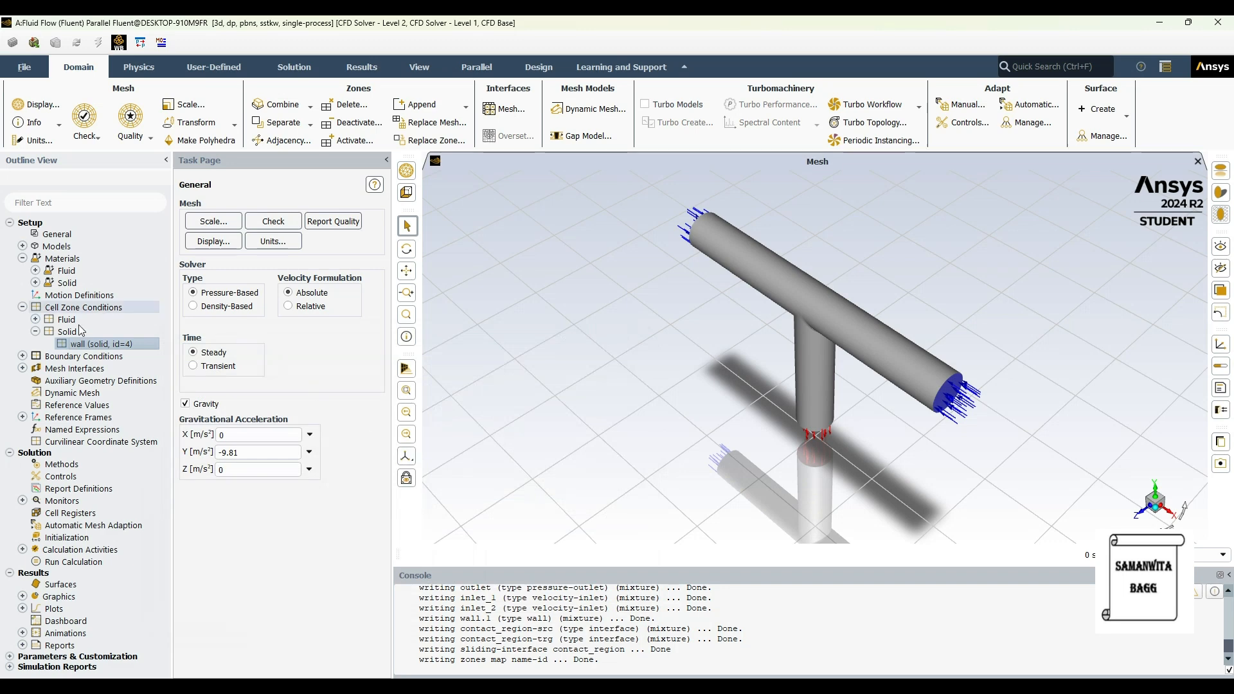
Step: Set the velocity magnitude of the inlet_1 boundary to 3.2 m/s and apply it
left_click(23, 307)
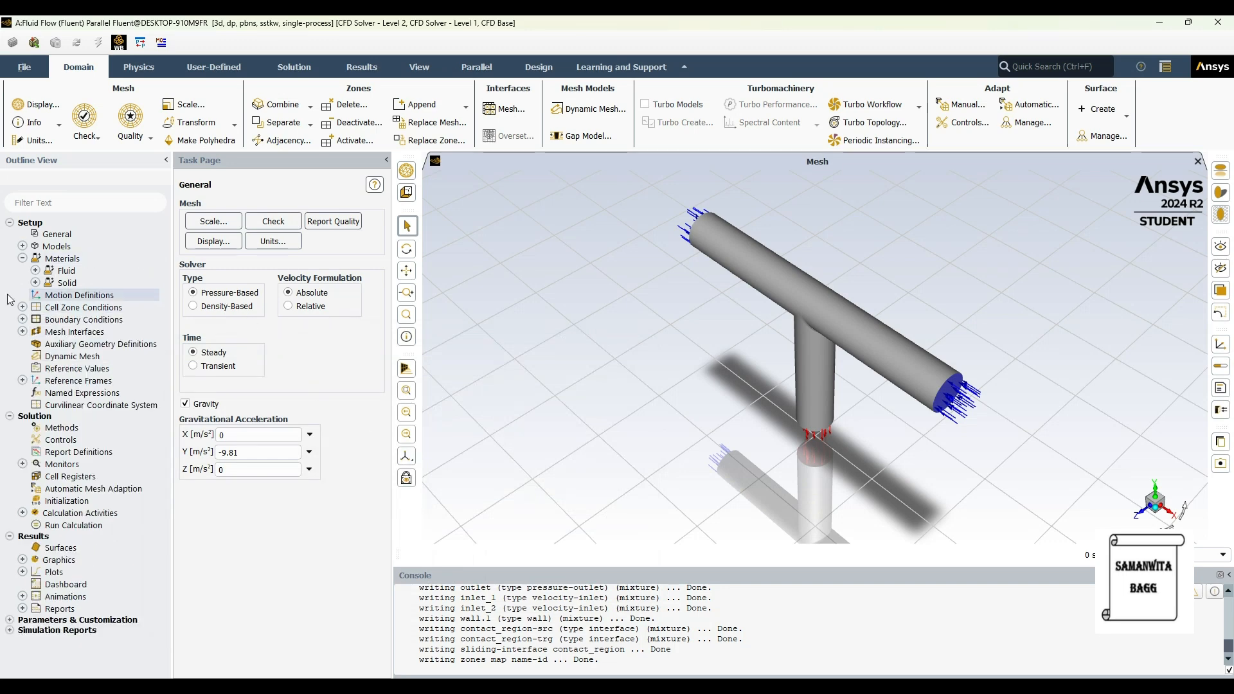
left_click(23, 259)
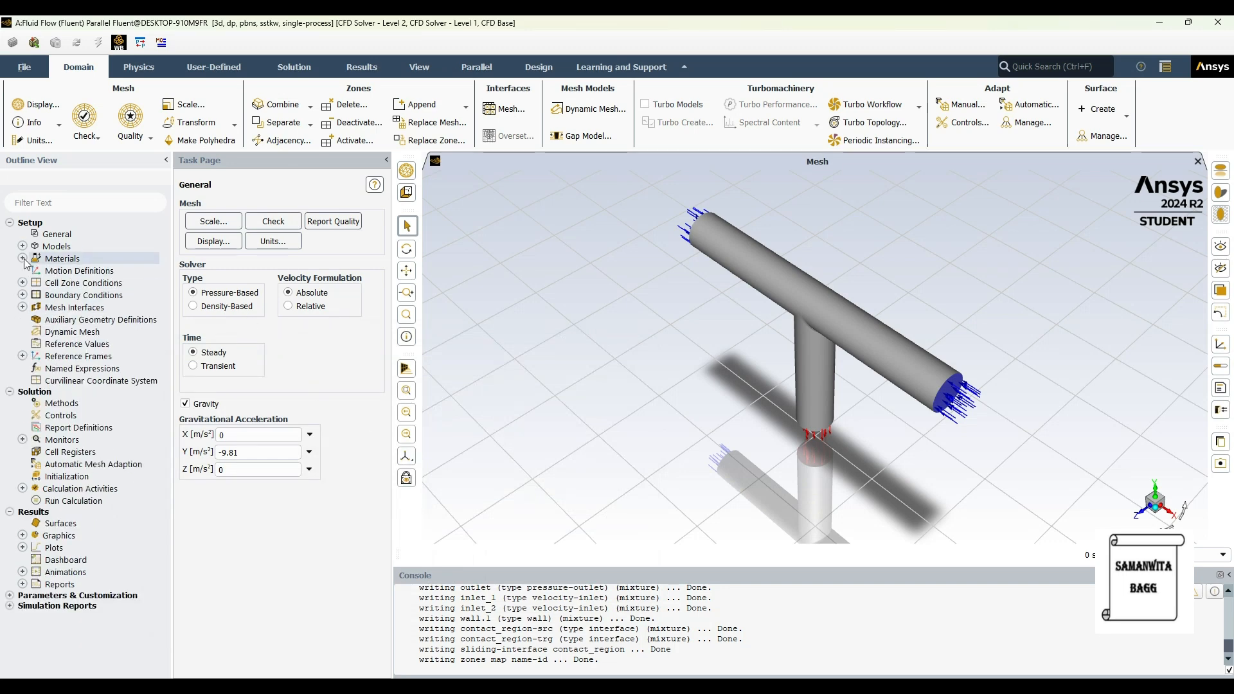
left_click(23, 295)
left_click(36, 307)
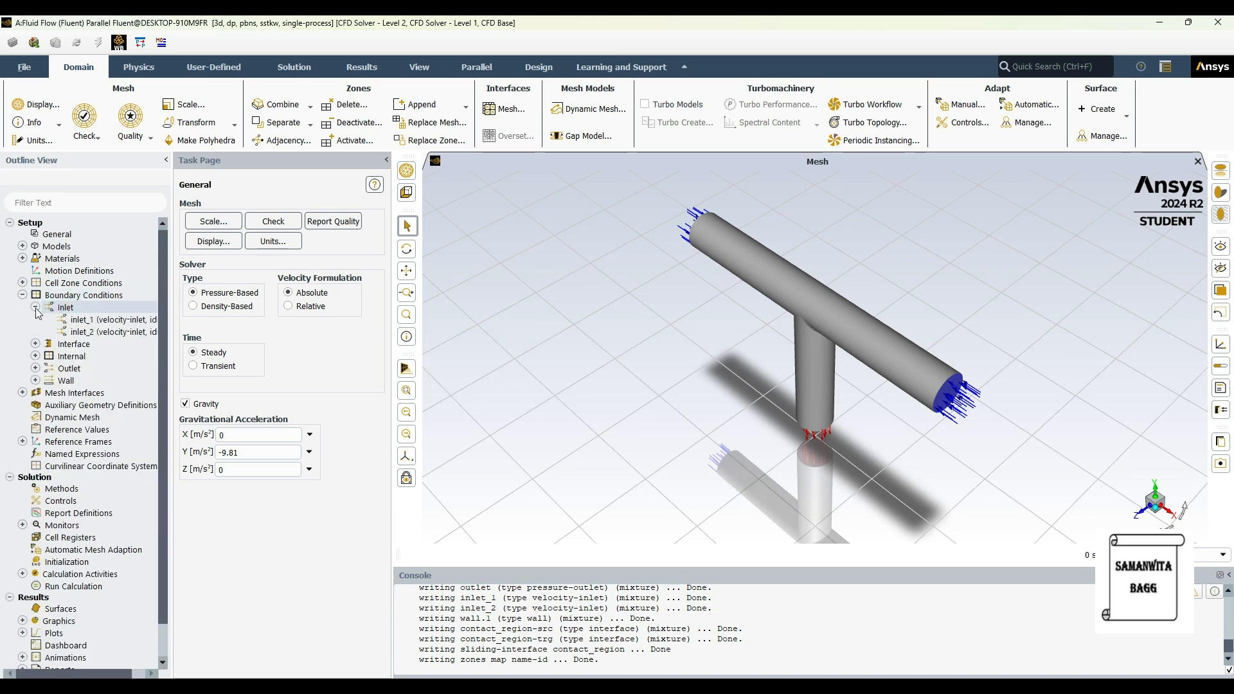
left_click(115, 320)
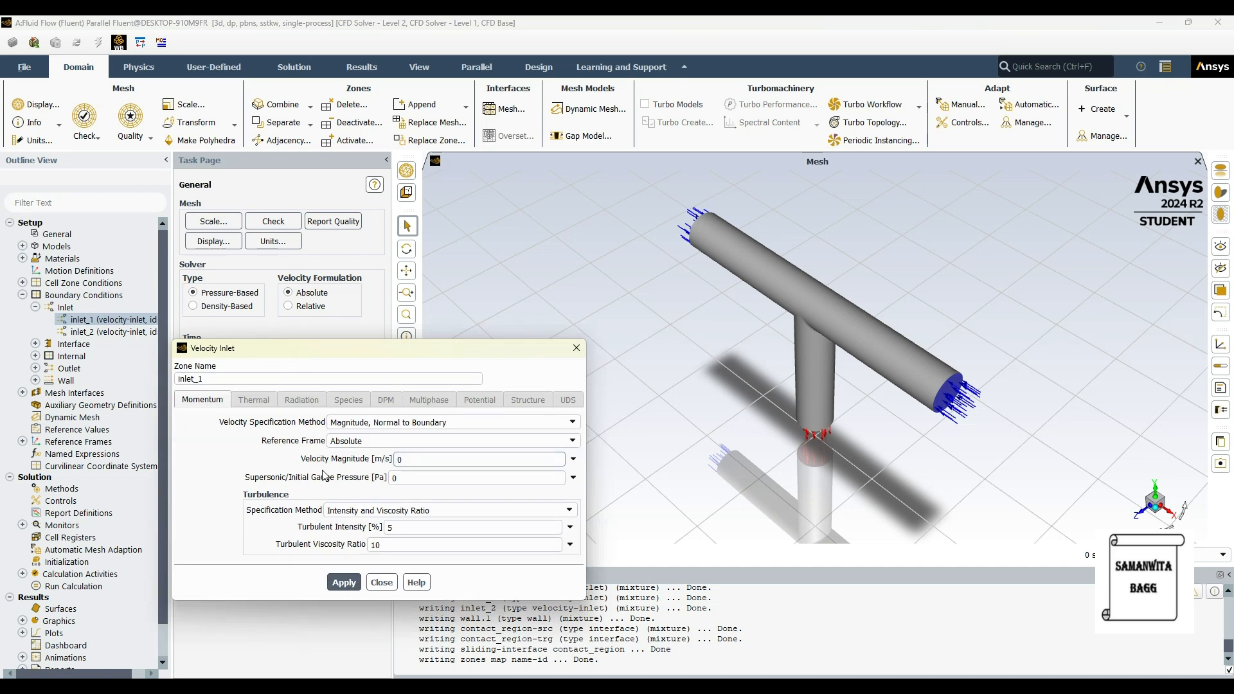
key("BackSpace")
type("3.2")
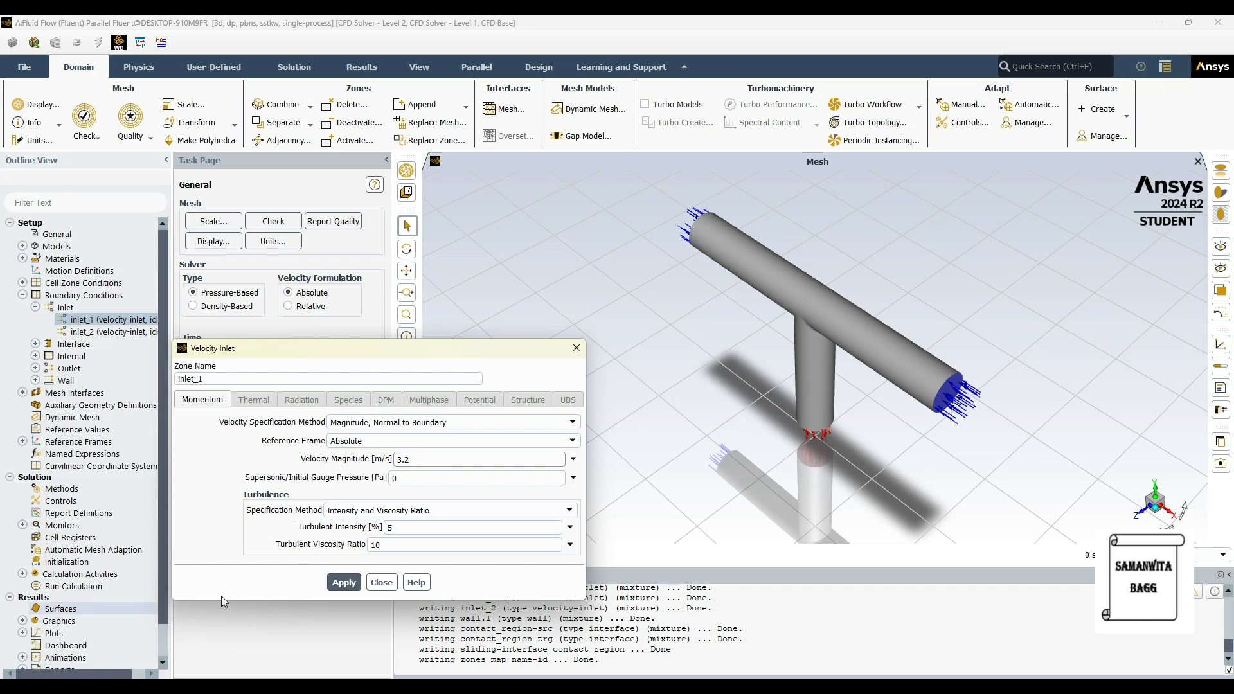
left_click(341, 583)
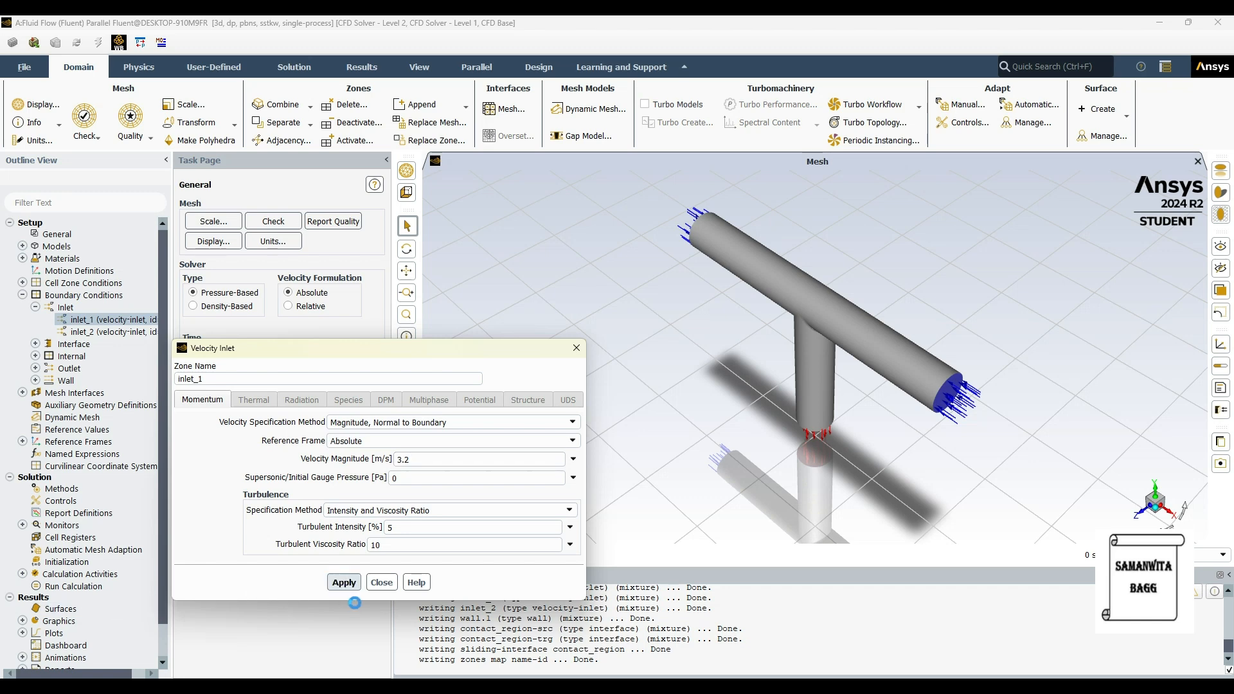
left_click(381, 582)
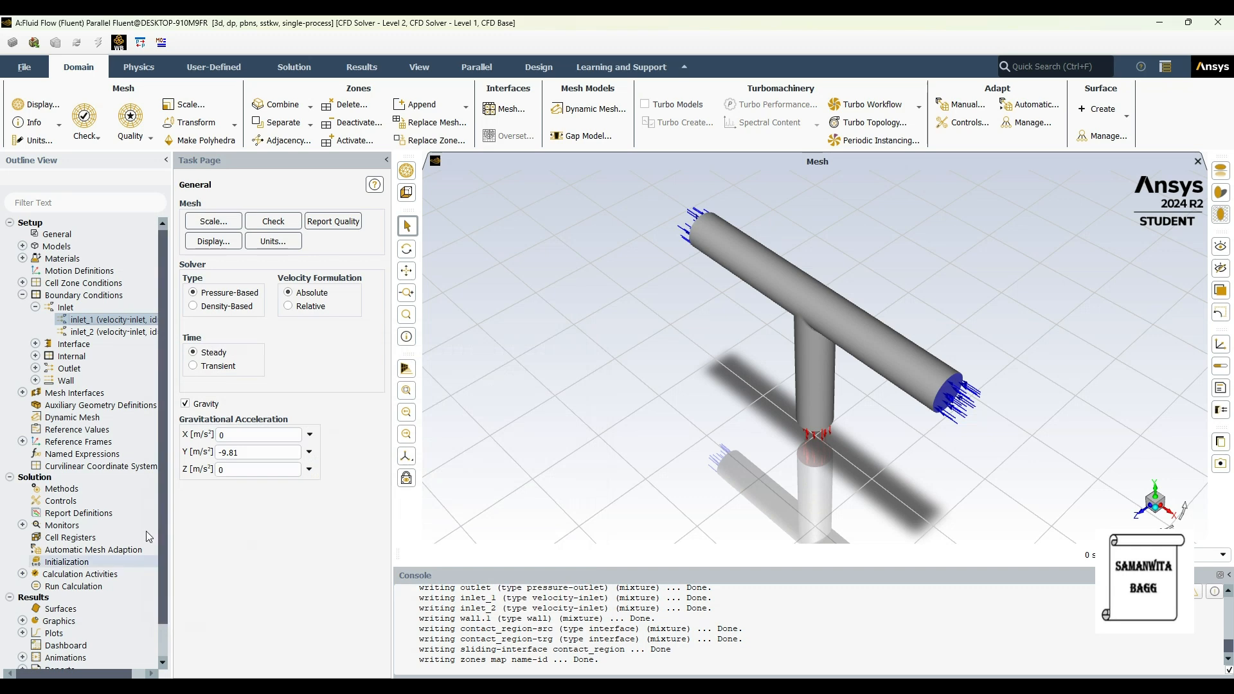
Step: Set the velocity magnitude of the inlet_2 boundary to 2.6 m/s and apply it
left_click(106, 332)
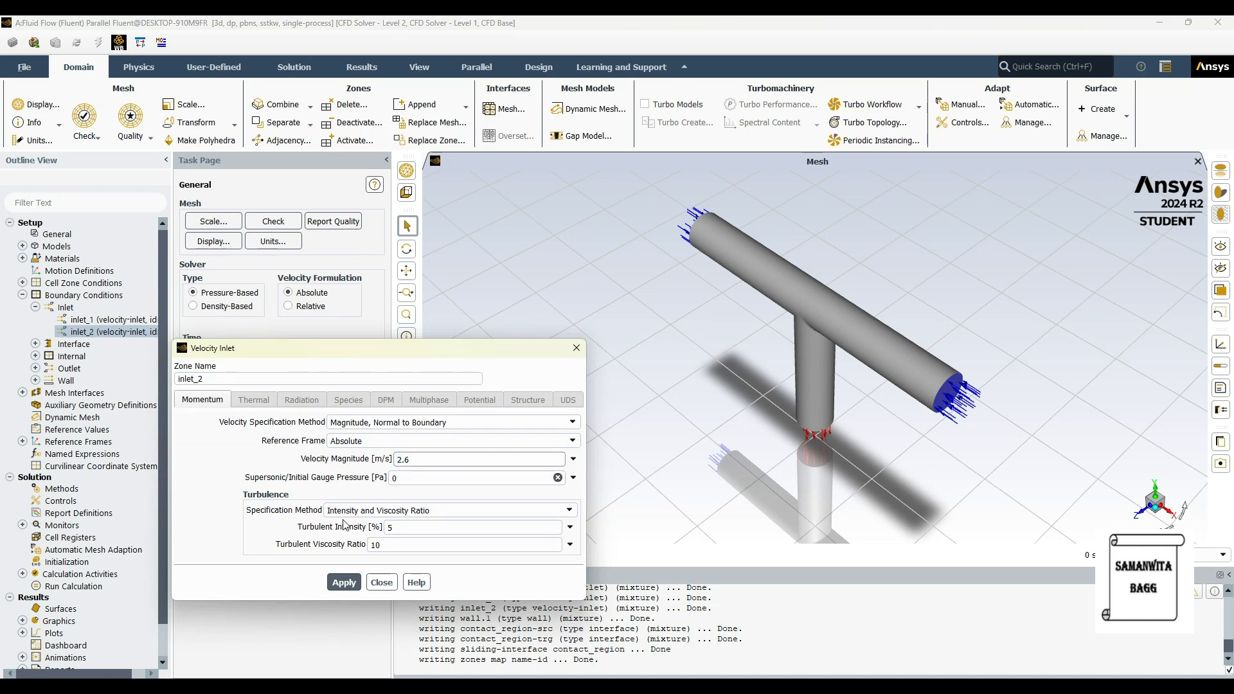
left_click(344, 582)
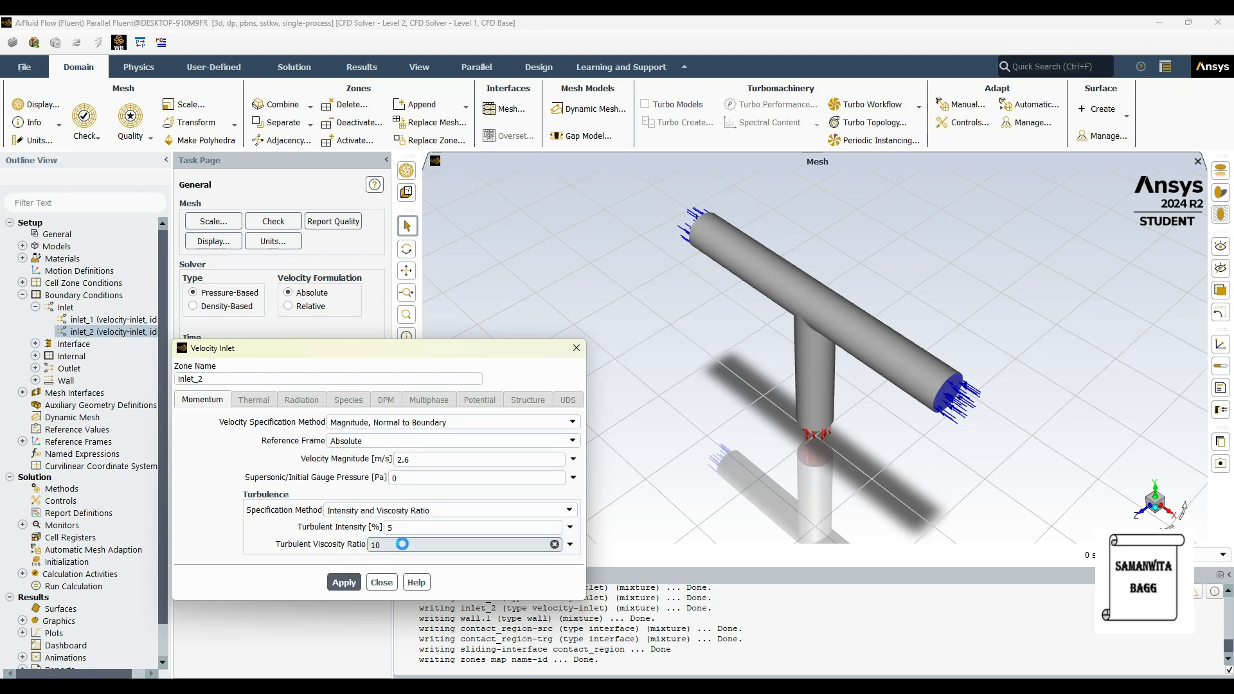
left_click(382, 582)
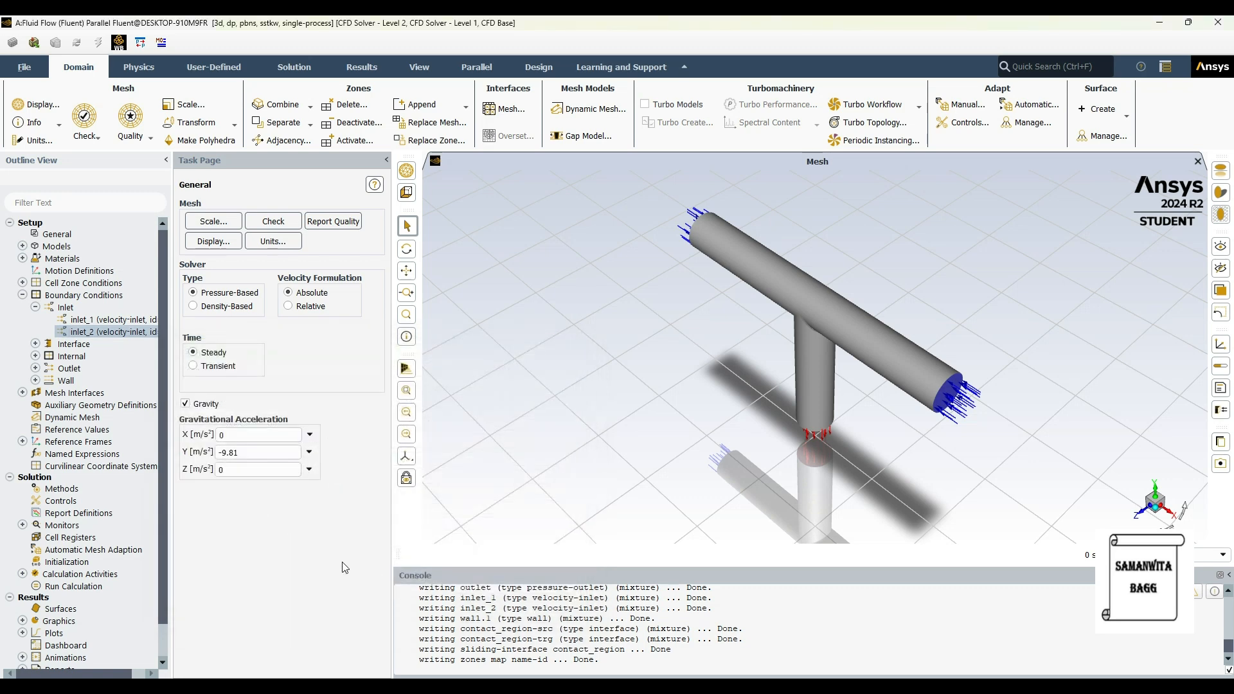
left_click(22, 295)
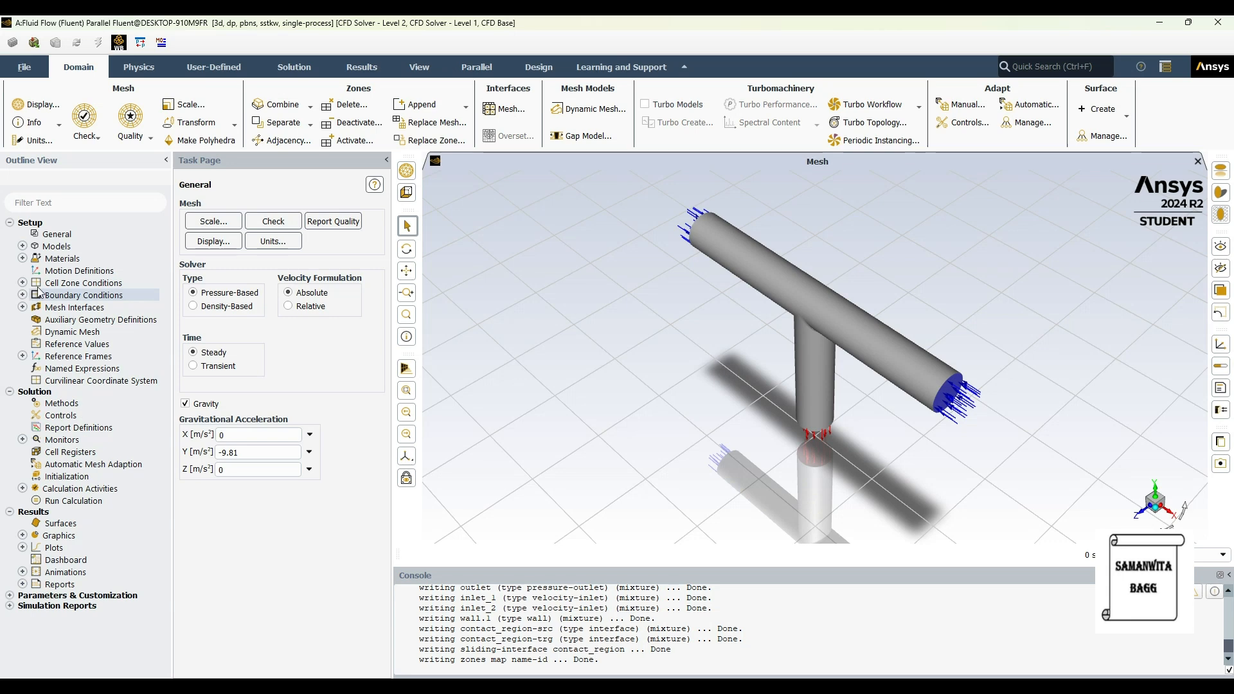
Step: Compute the reference values from inlet_1 and choose fluid as the reference zone
left_click(77, 344)
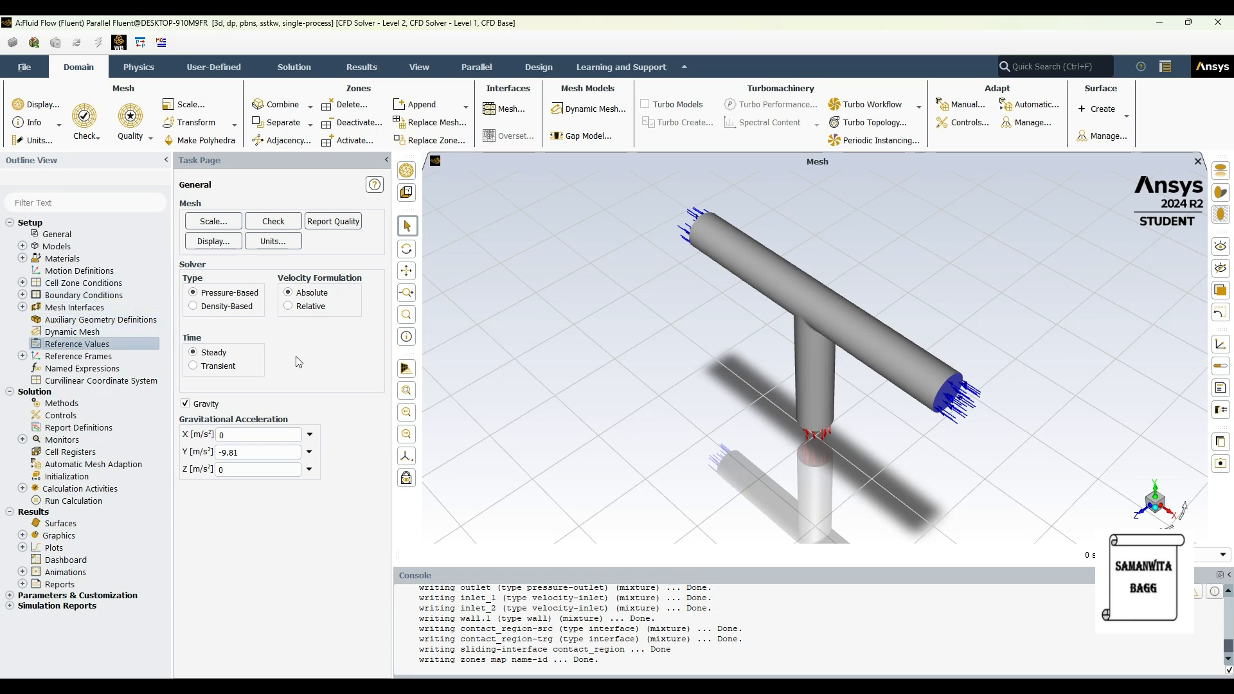
left_click(386, 217)
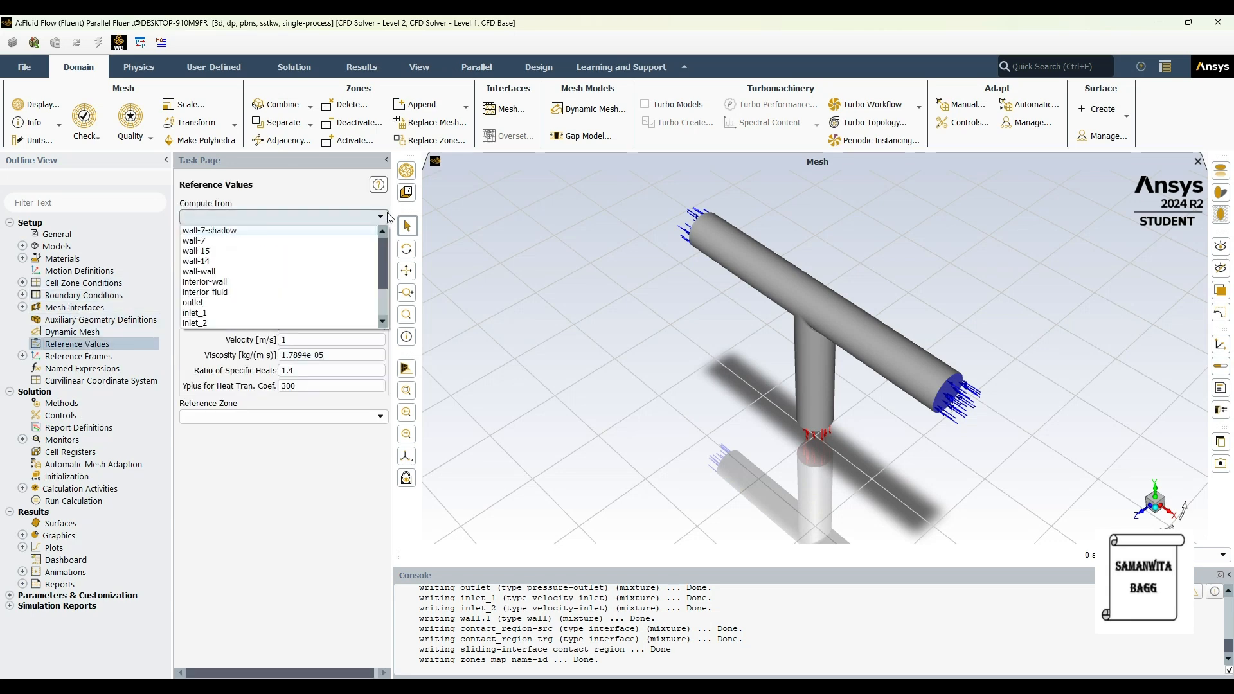
scroll(282, 309, "down", 2)
left_click(282, 261)
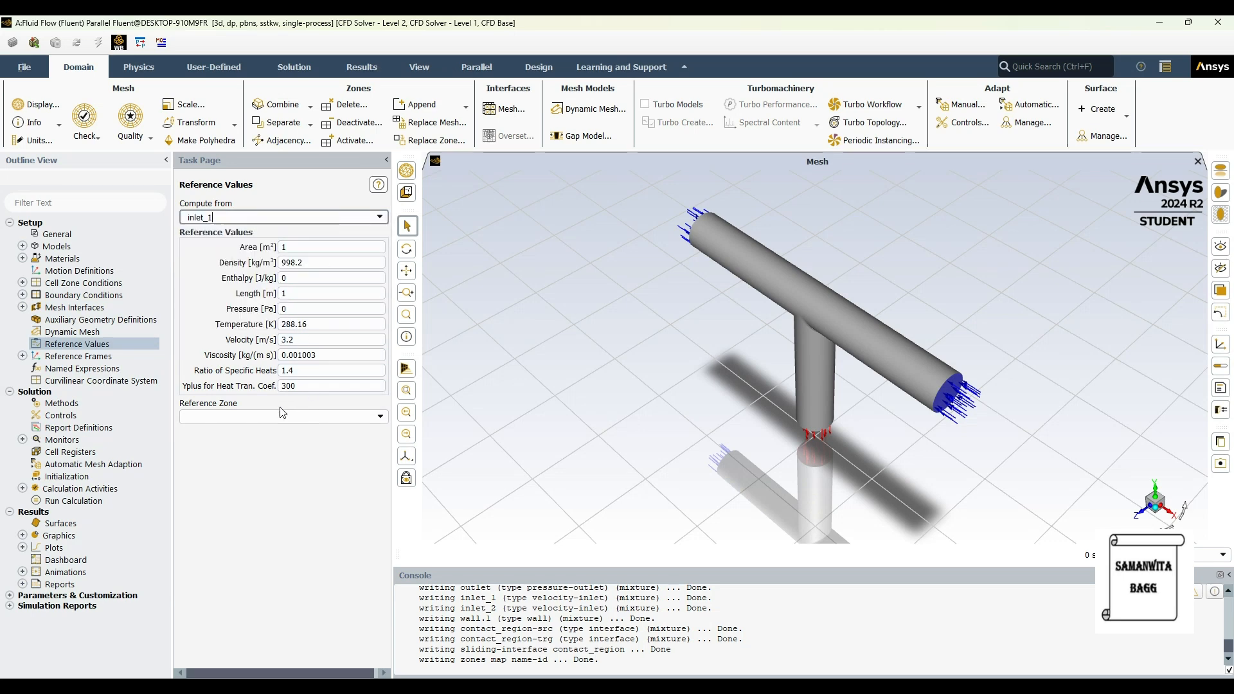
left_click(221, 416)
left_click(216, 443)
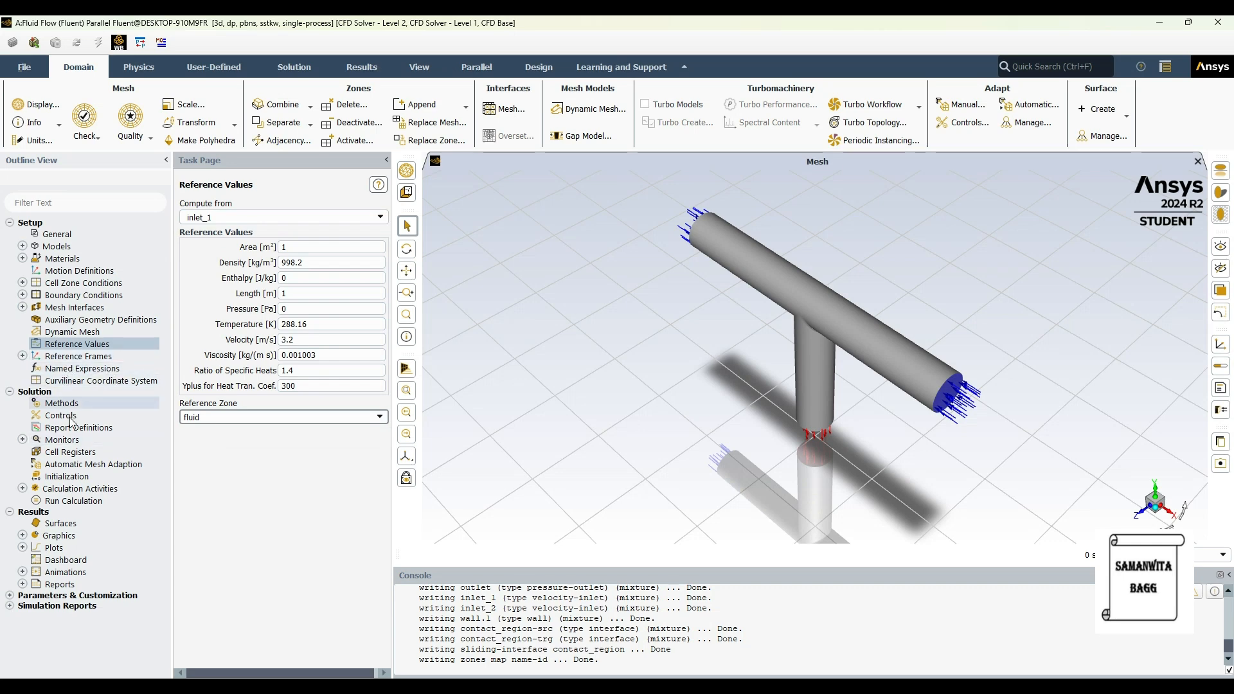
Step: Initialize the solution with Standard Initialization, computing the initial values from all-zones
left_click(82, 476)
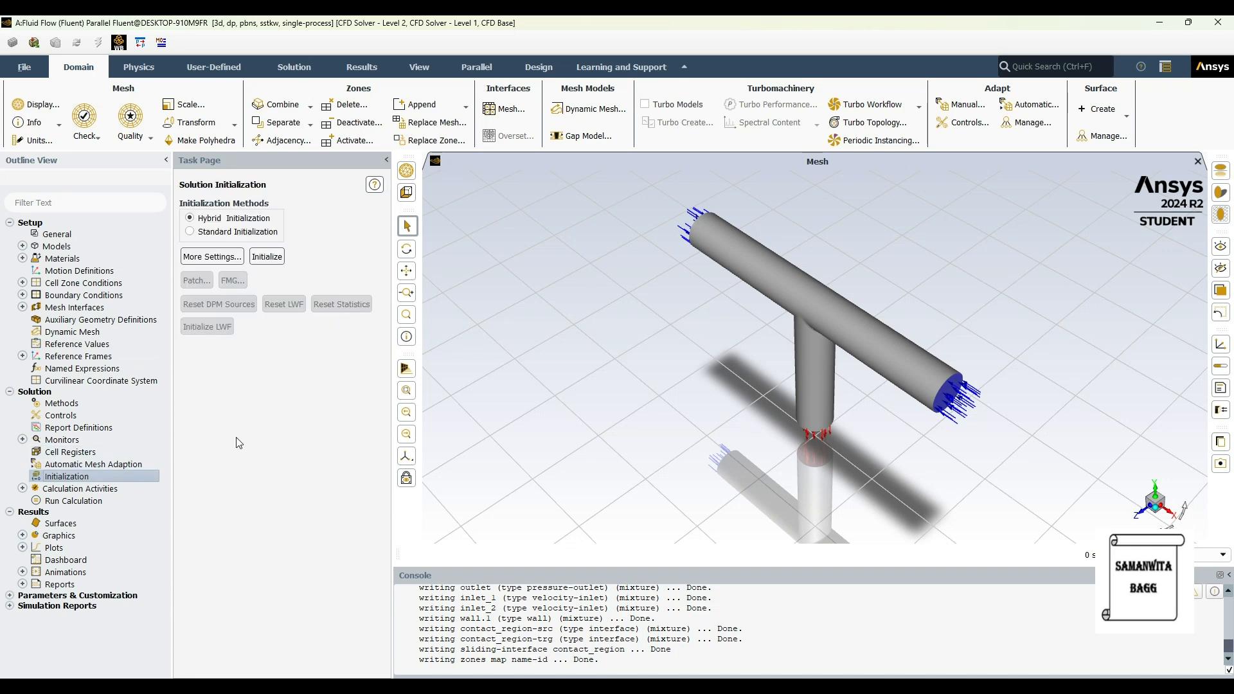
left_click(189, 233)
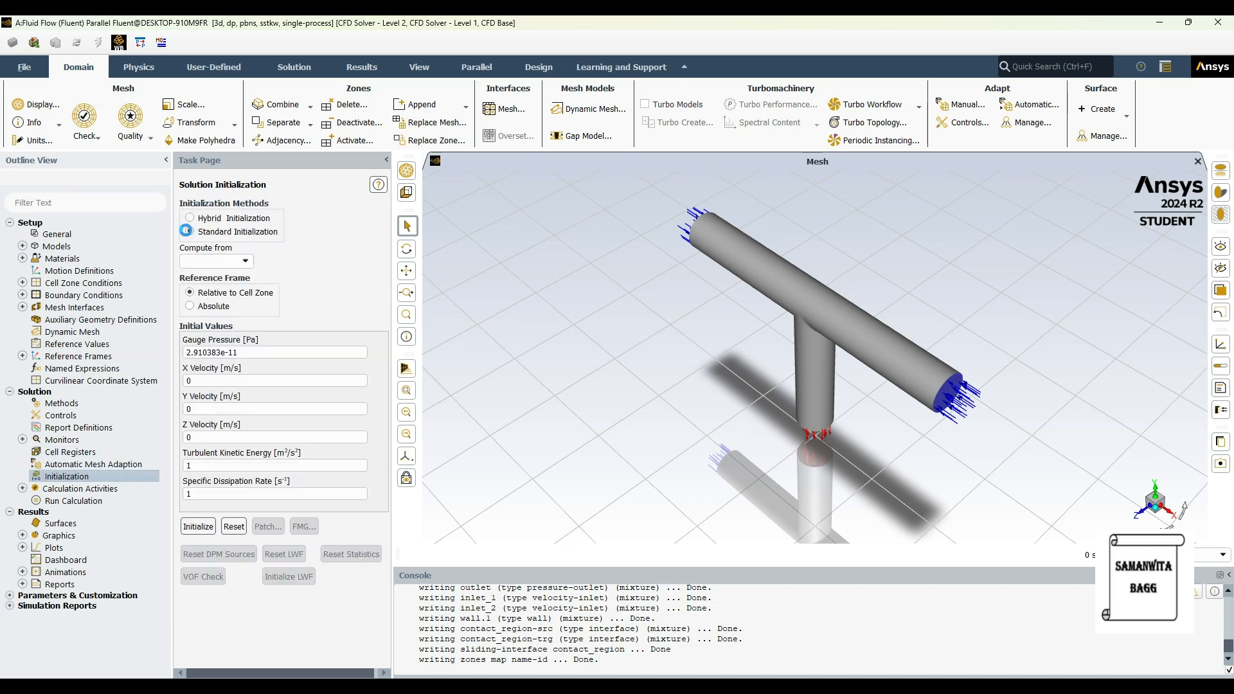
left_click(245, 260)
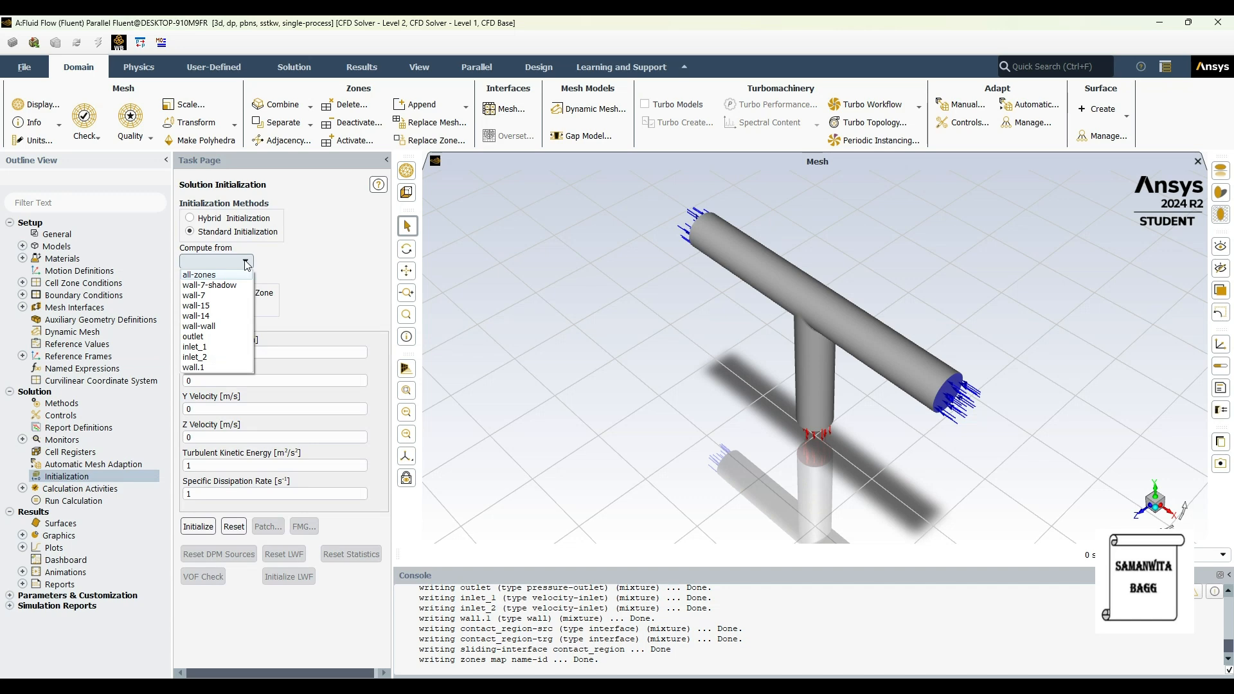
left_click(217, 275)
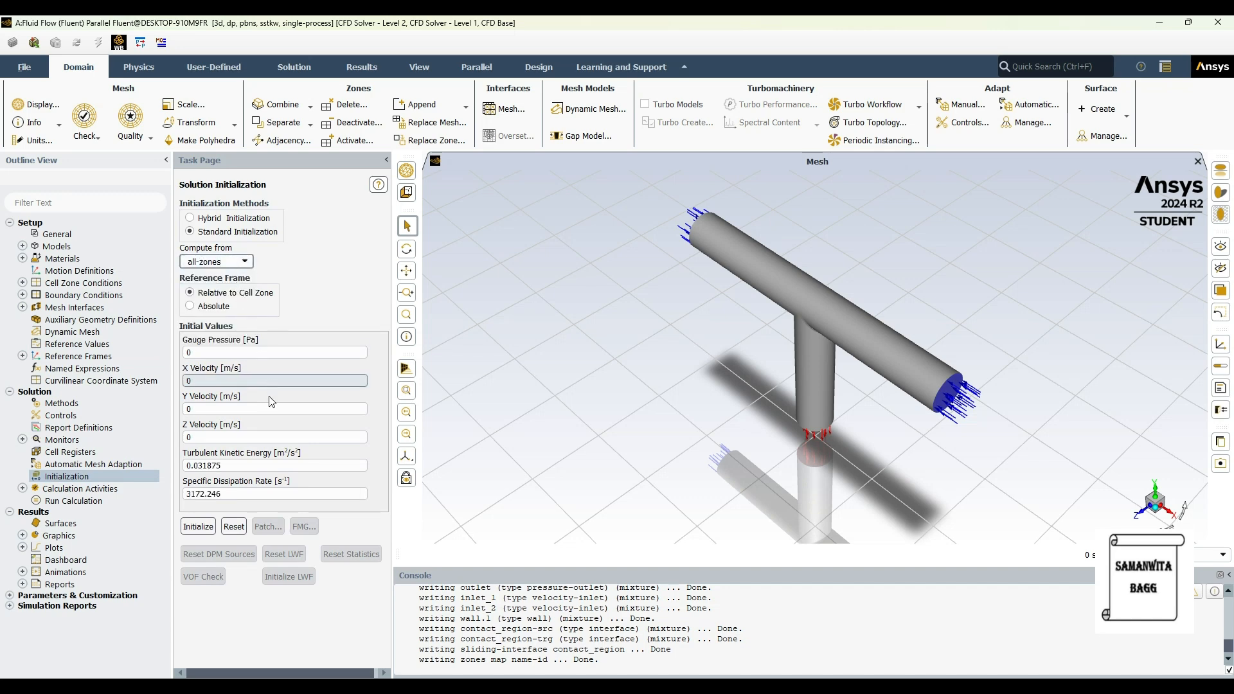
left_click(192, 526)
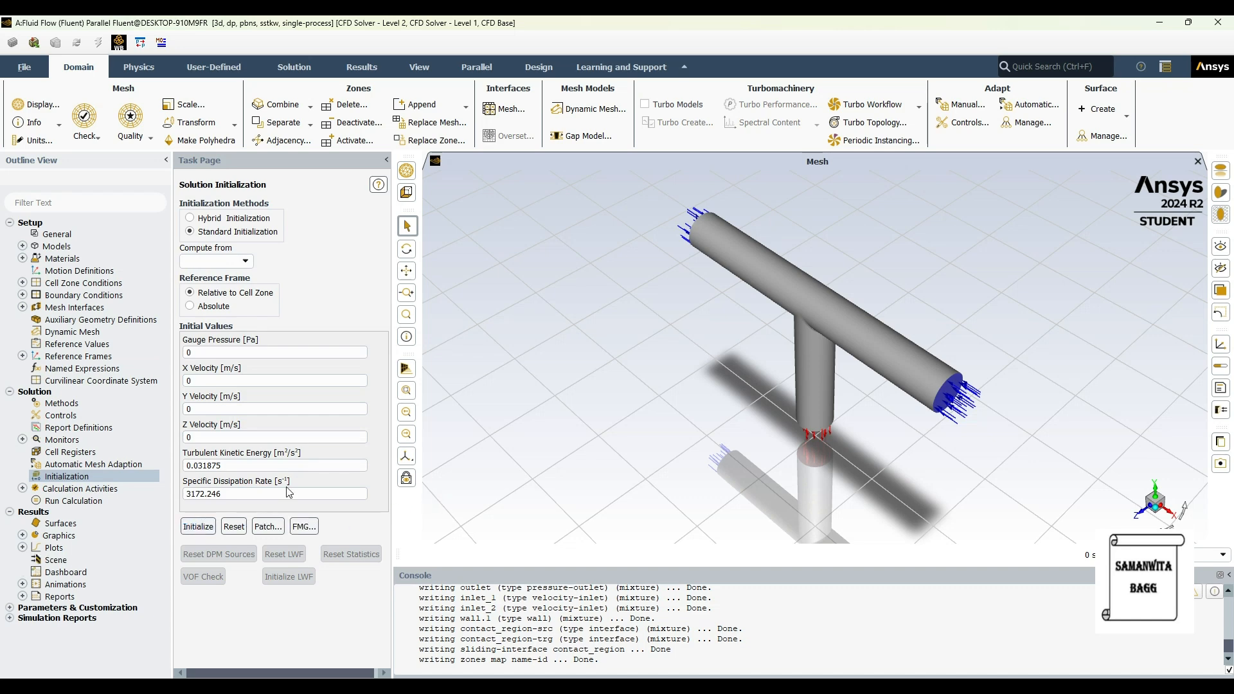
Step: Set the calculation to autosave the data file every 50 iterations
left_click(83, 488)
double_click(84, 489)
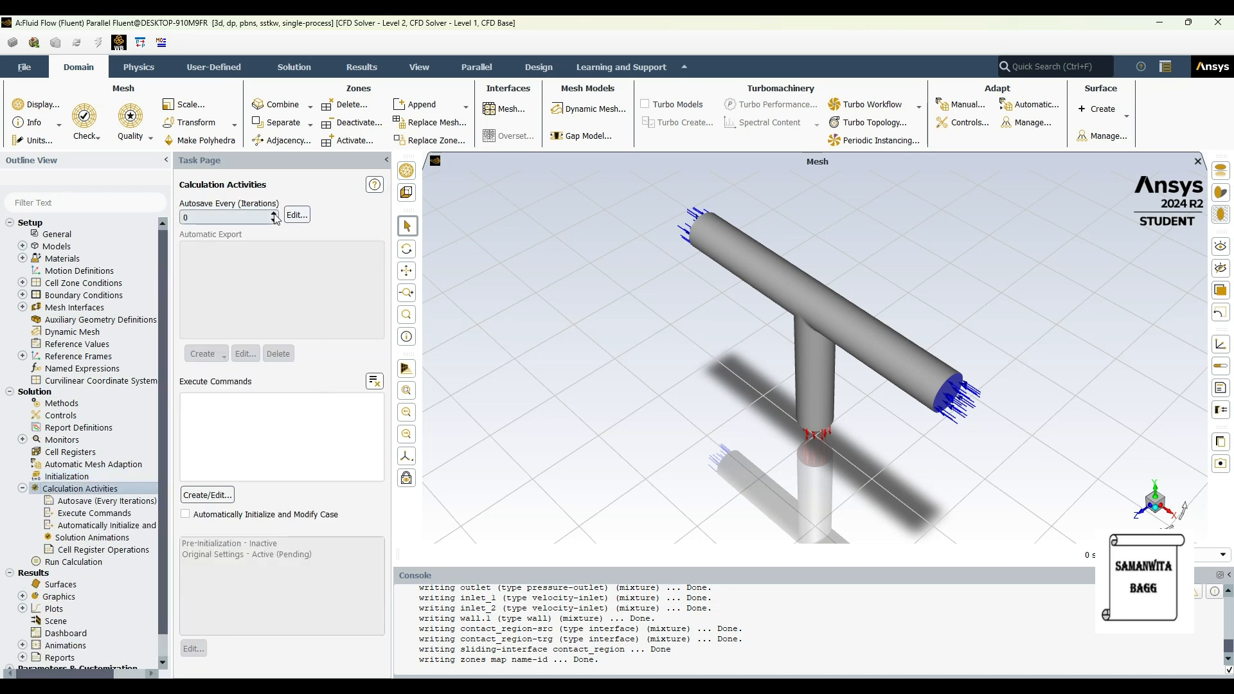
left_click_drag(194, 217, 111, 210)
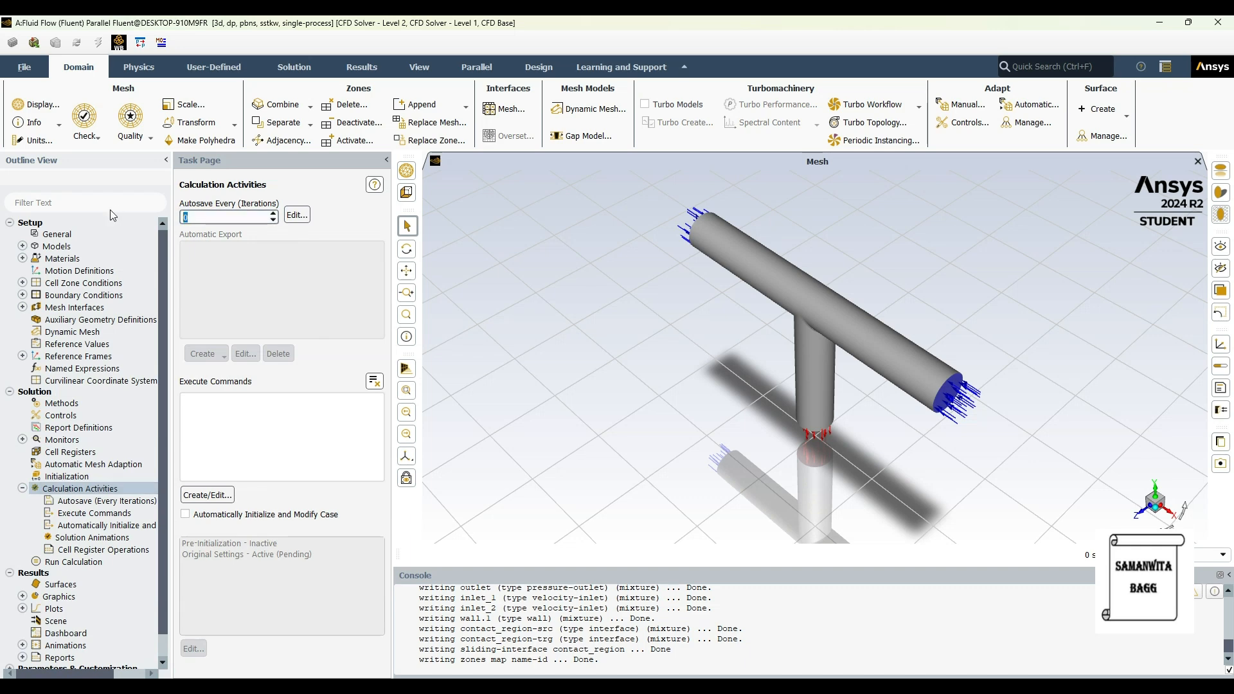
double_click(110, 501)
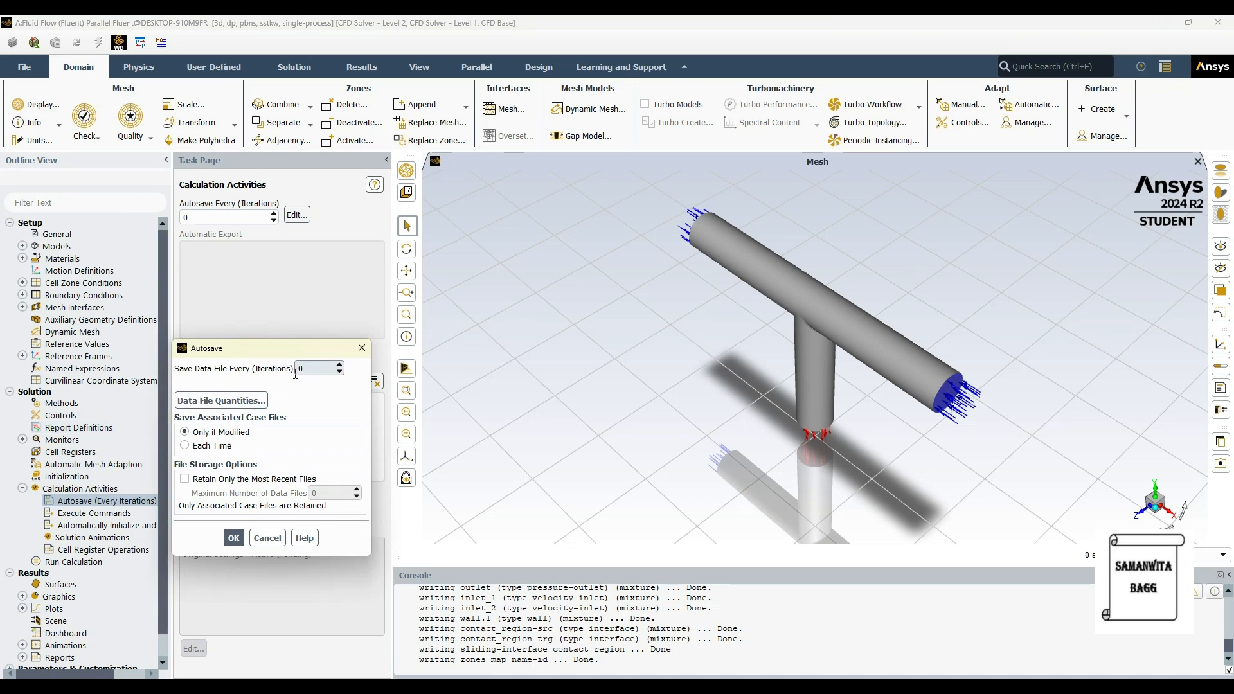
double_click(316, 364)
left_click(233, 538)
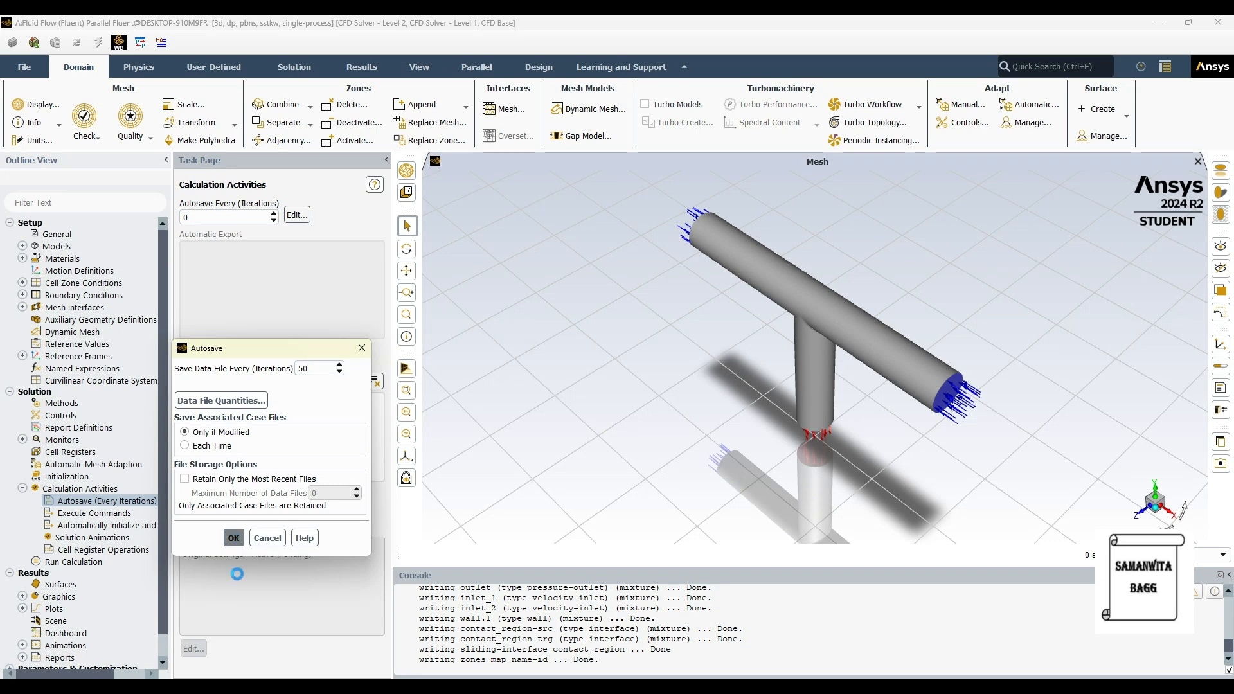
left_click(24, 489)
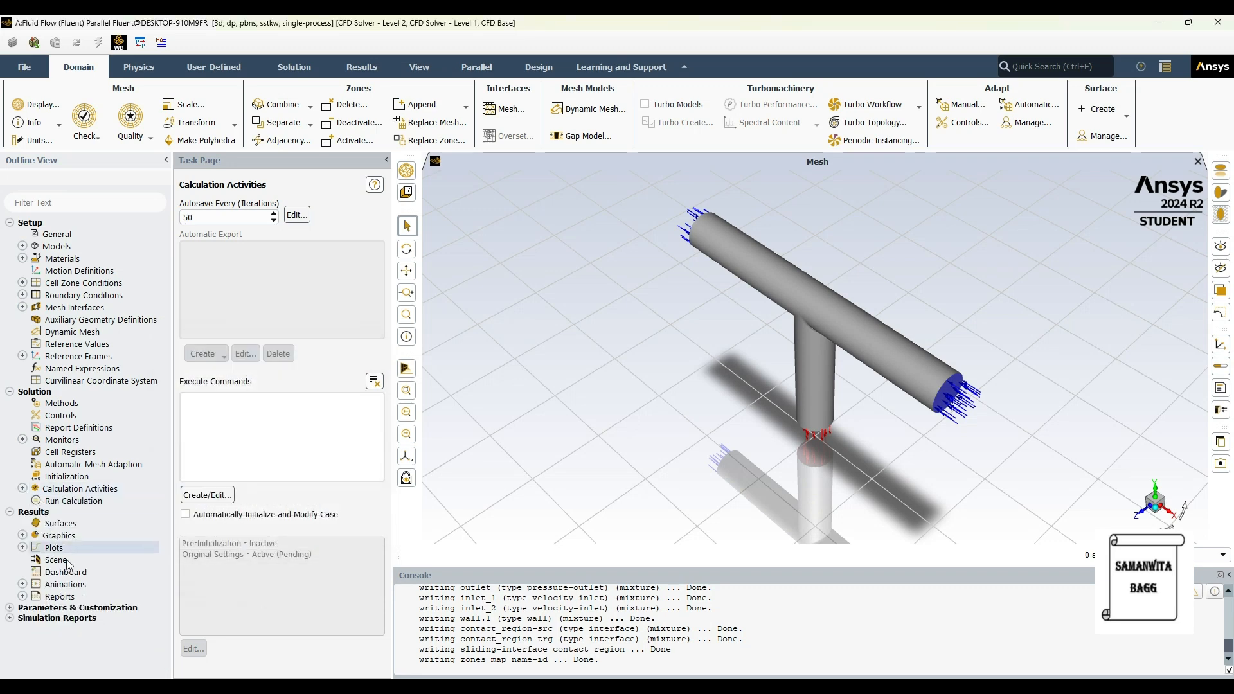
Step: Run the calculation with 500 iterations and acknowledge its completion
left_click(69, 505)
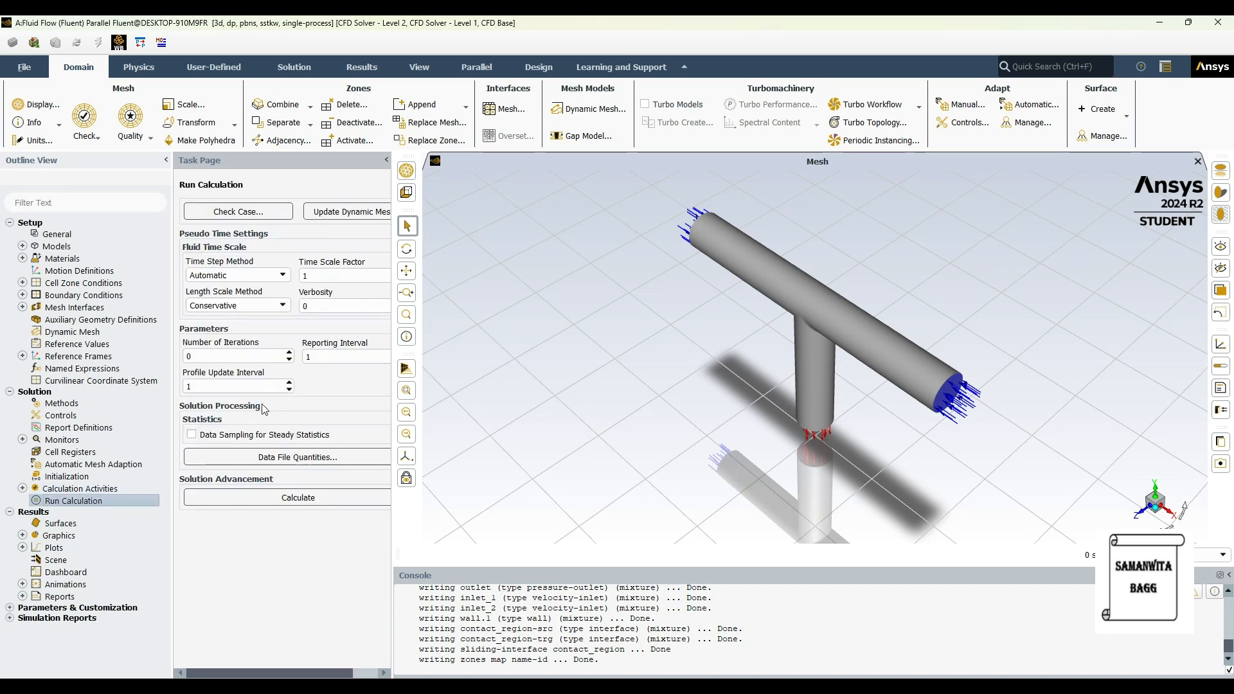
double_click(219, 357)
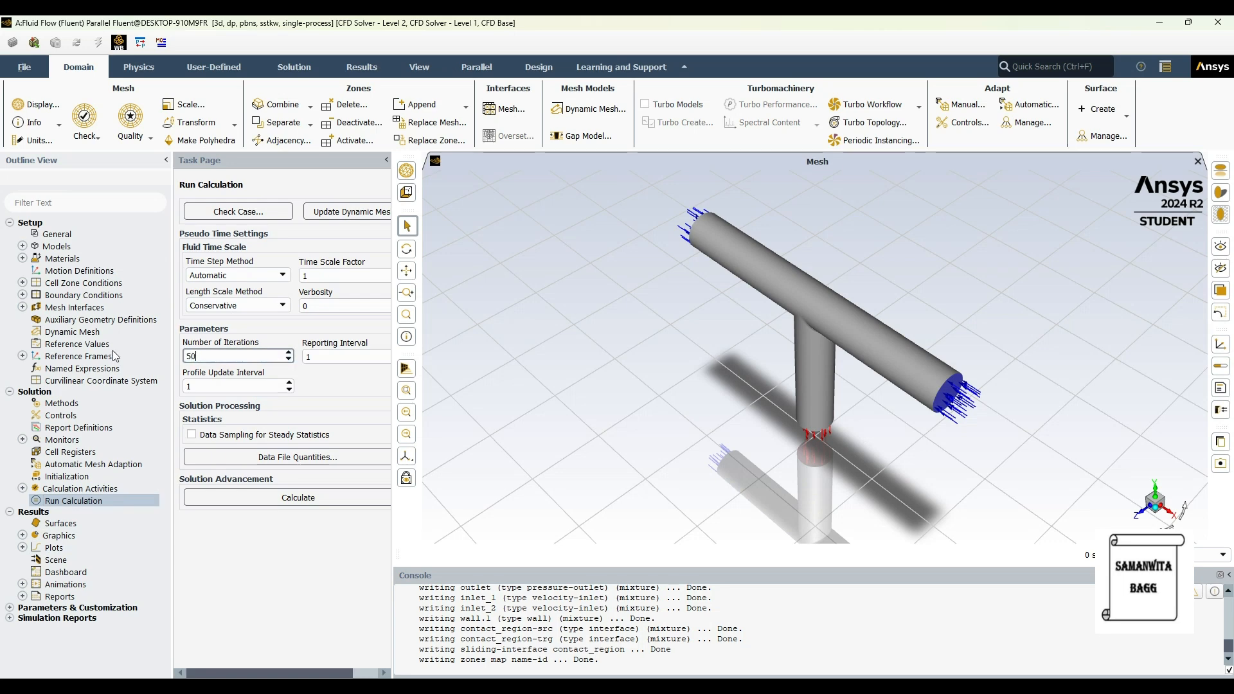
left_click(301, 497)
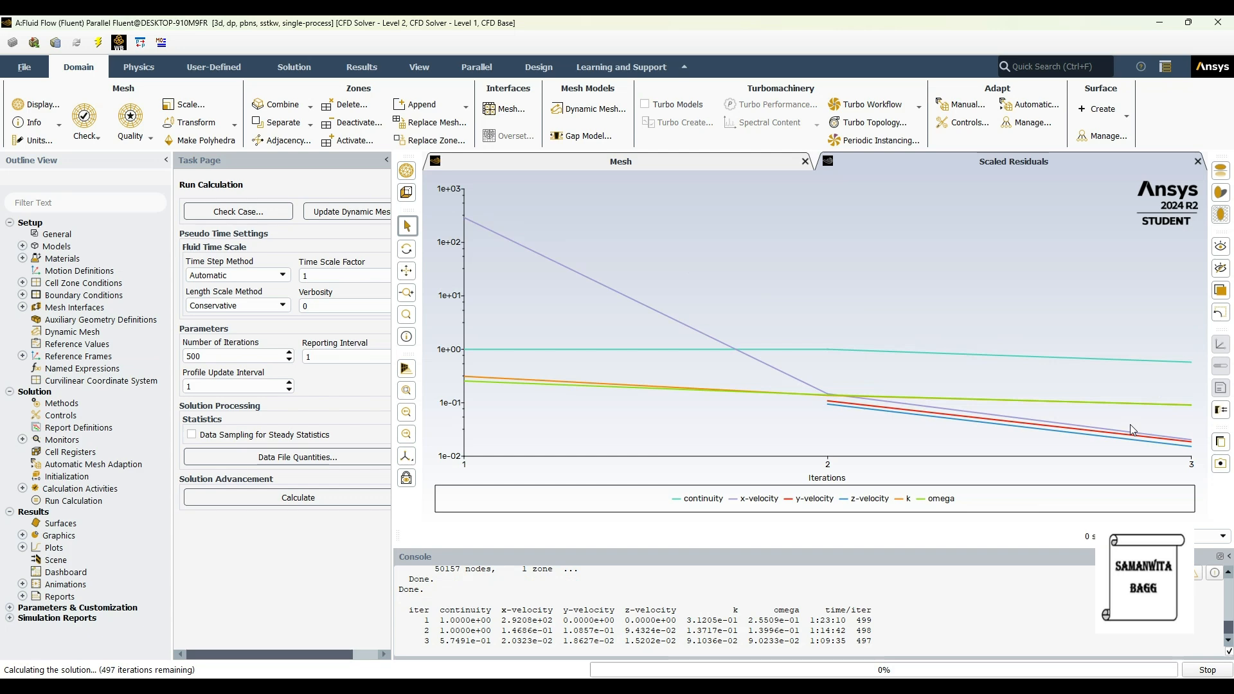
left_click(636, 367)
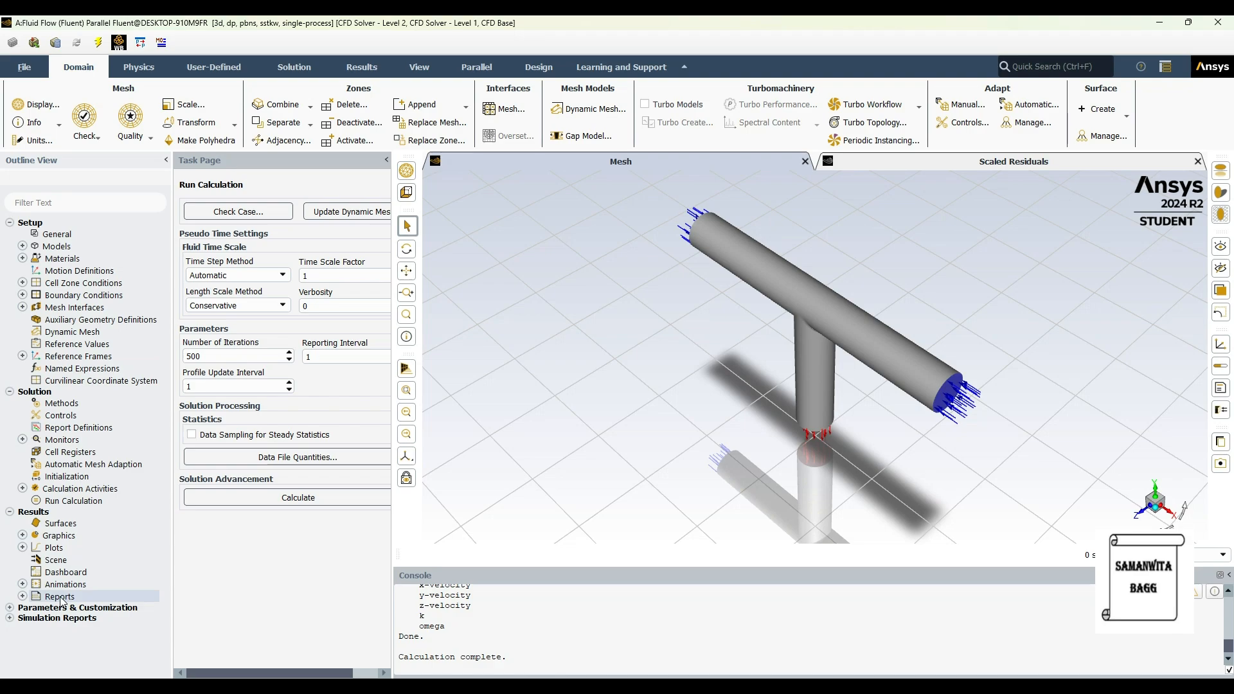
Step: Quit the Fluent solver and open the fluid flow system's Results in CFD-Post
left_click(1216, 22)
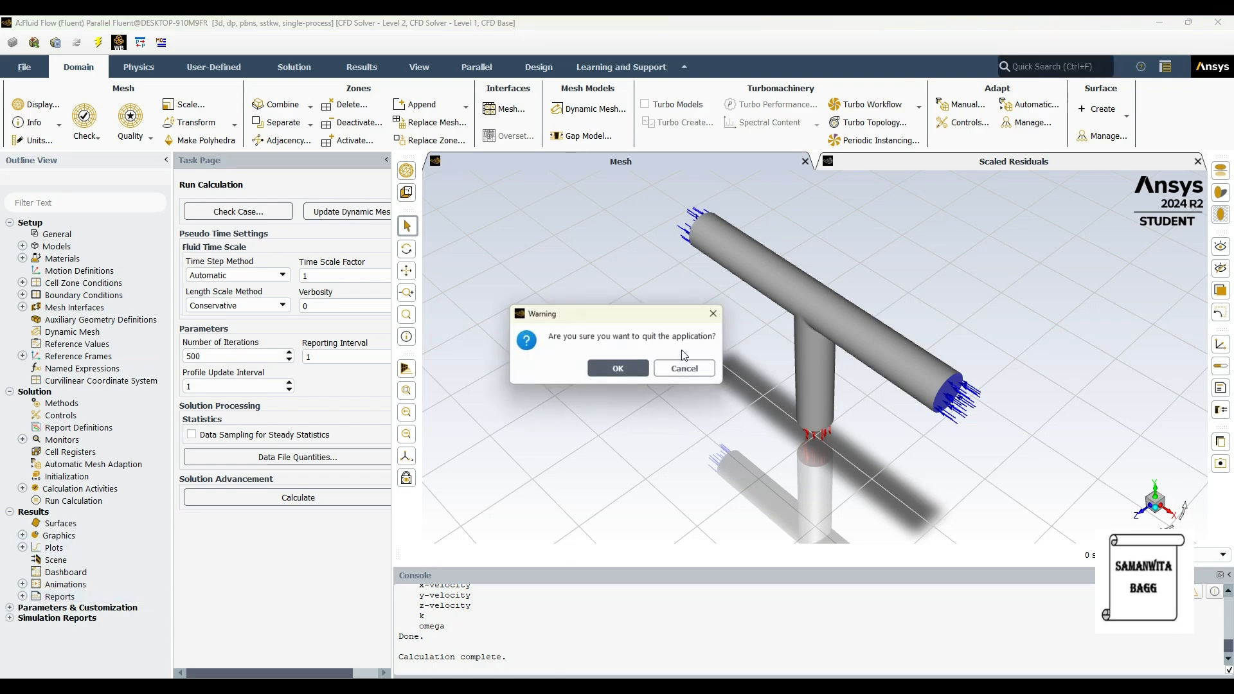
left_click(616, 367)
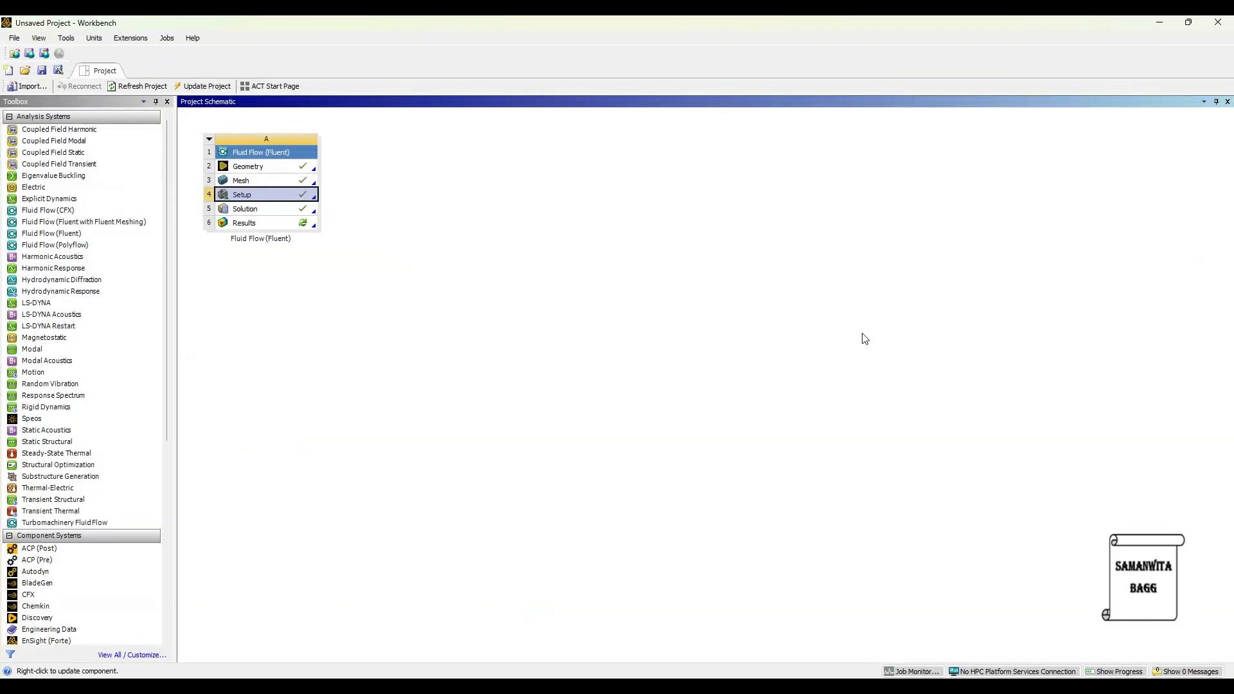
double_click(263, 226)
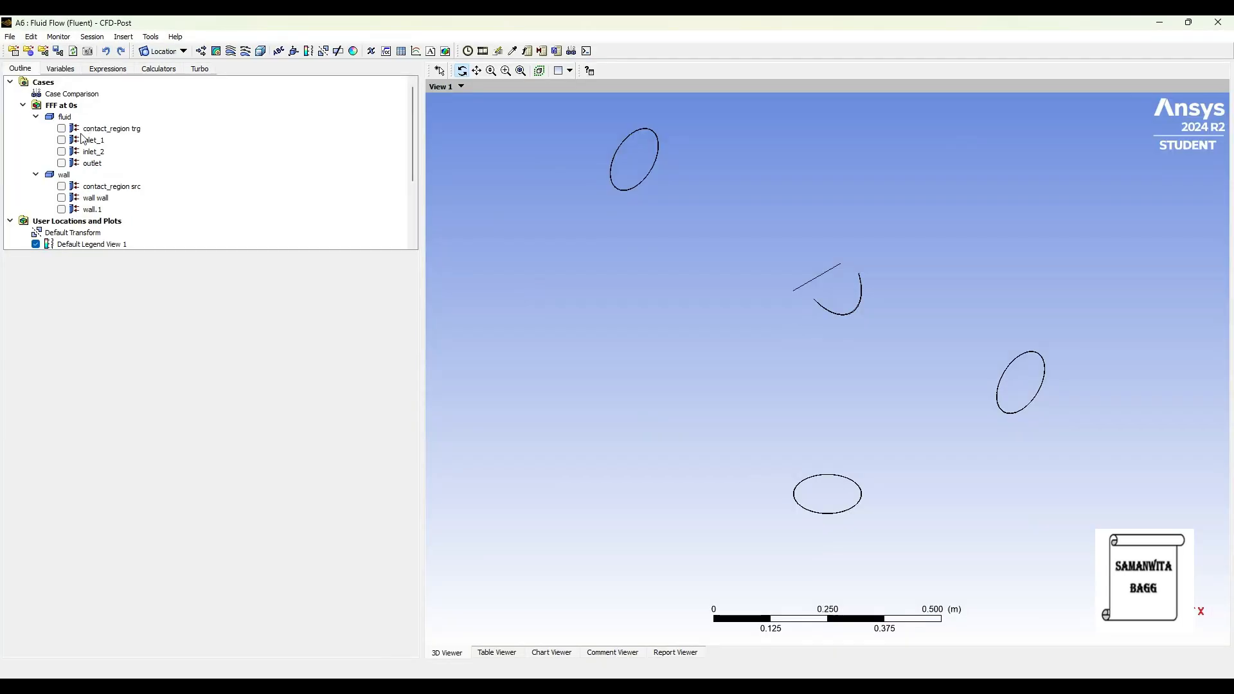
Step: Show inlet_1 and inlet_2 and set the face transparency of each to 0.9
left_click(106, 141)
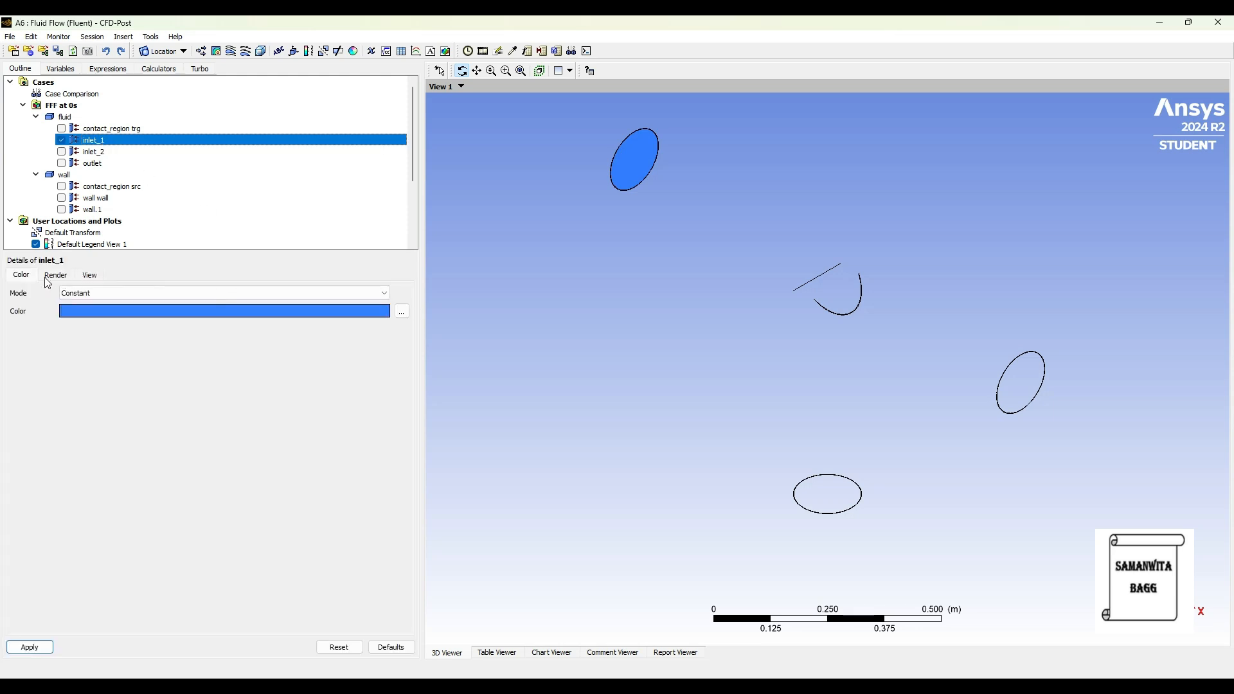
left_click(56, 276)
left_click(114, 310)
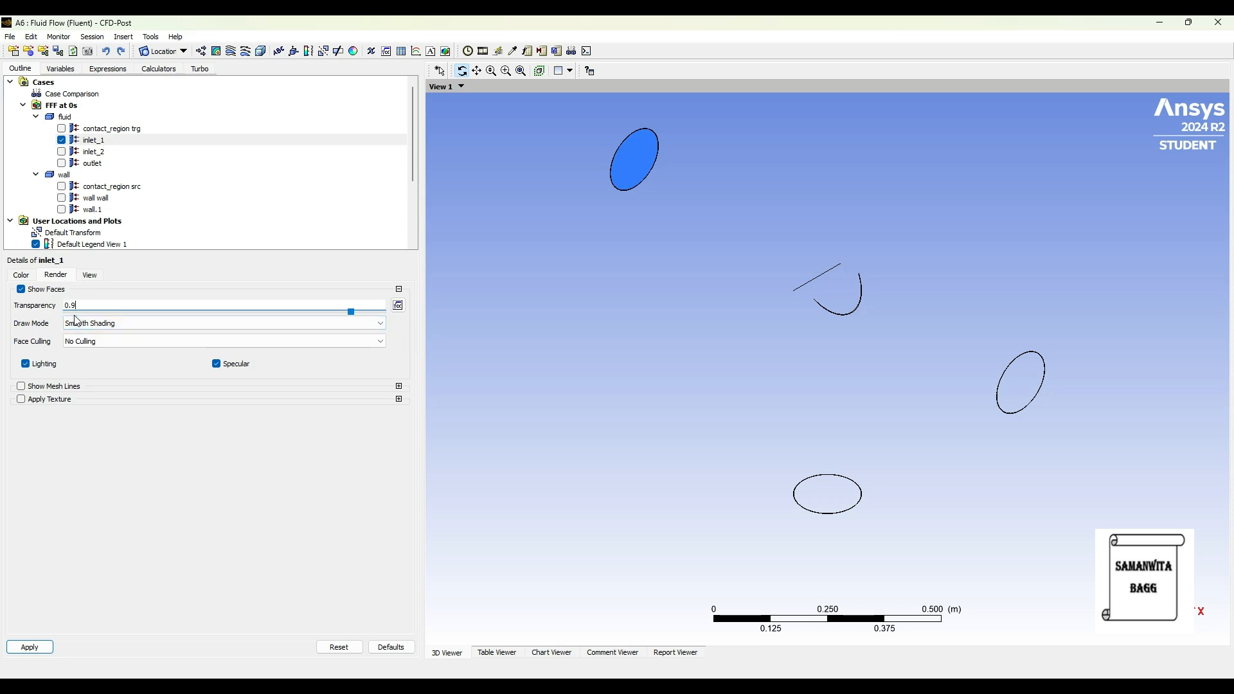
left_click(40, 645)
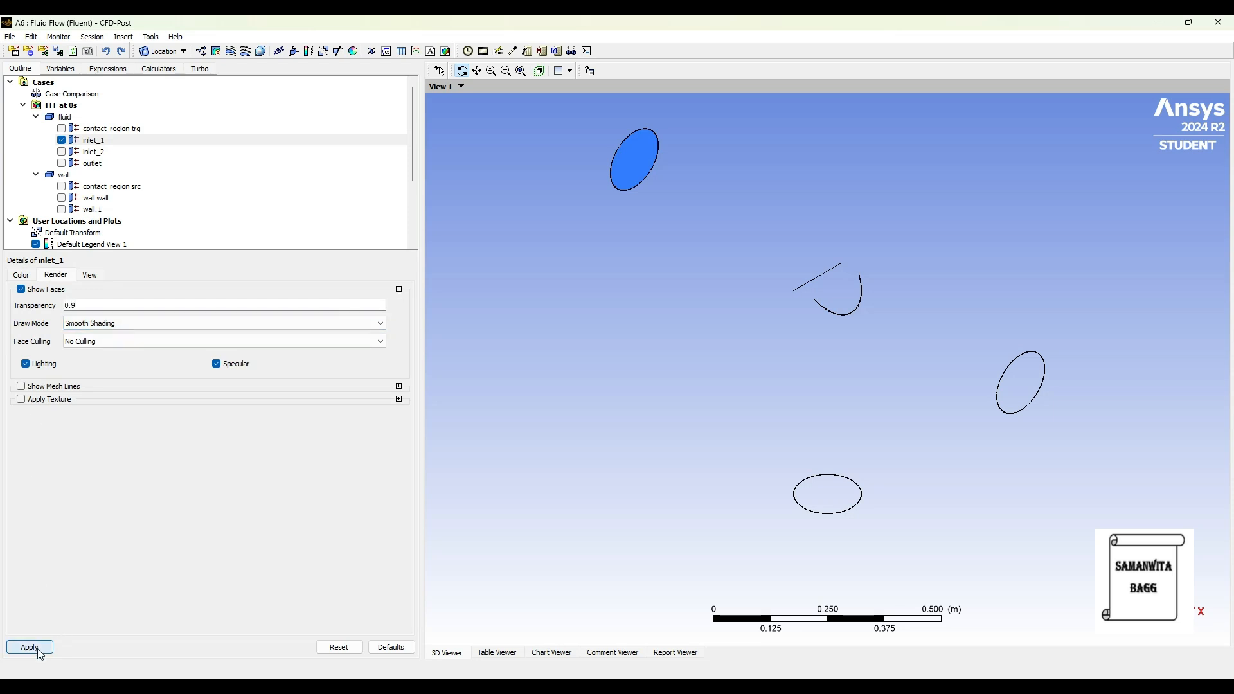
left_click(62, 151)
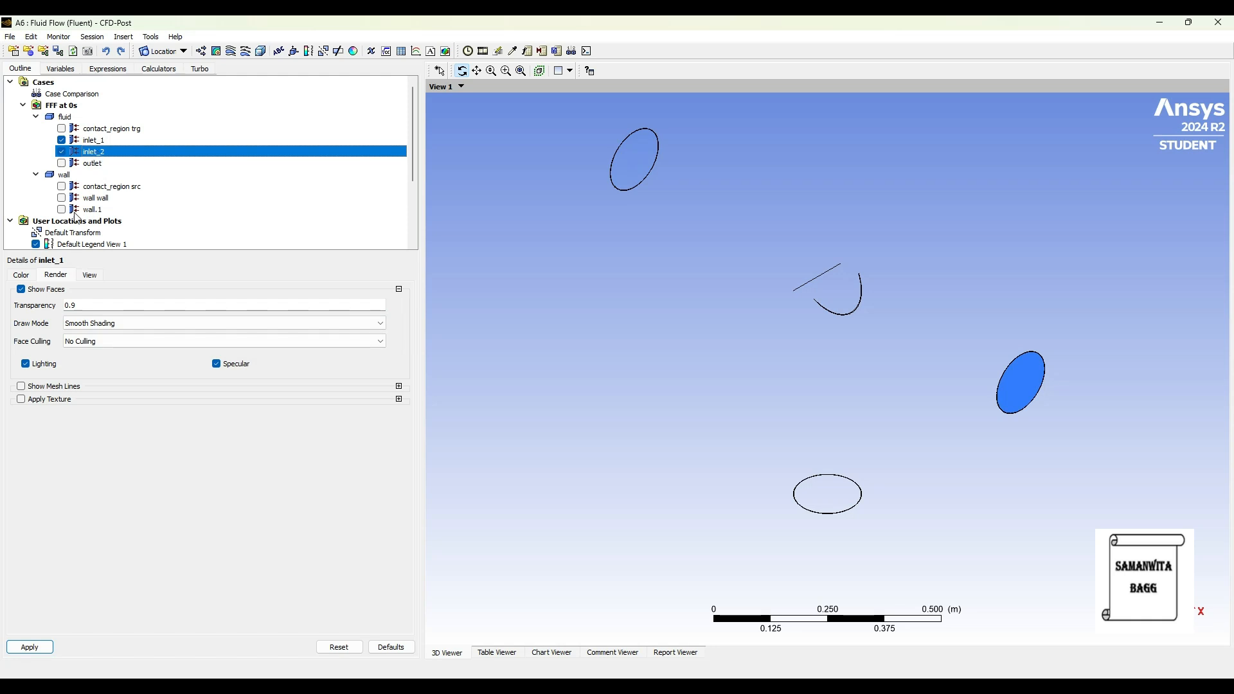
left_click(84, 304)
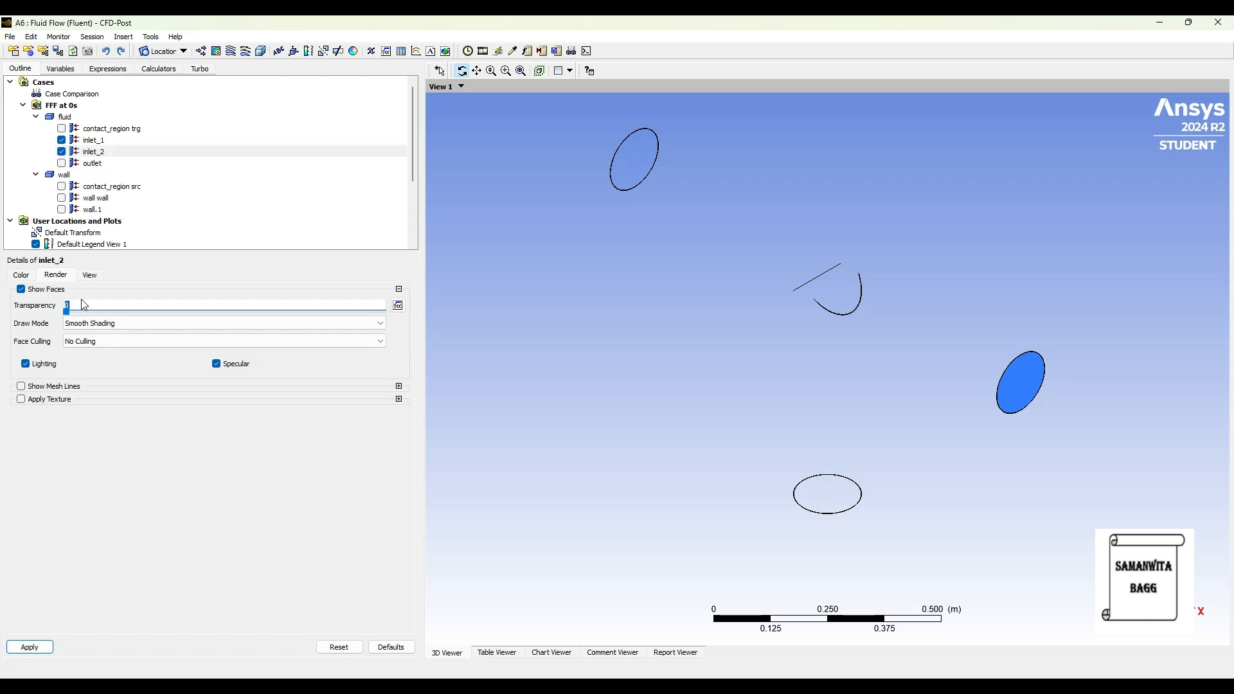
type("0.9")
left_click(29, 646)
Step: Show the outlet boundary and set its face transparency to 0.9
left_click(61, 163)
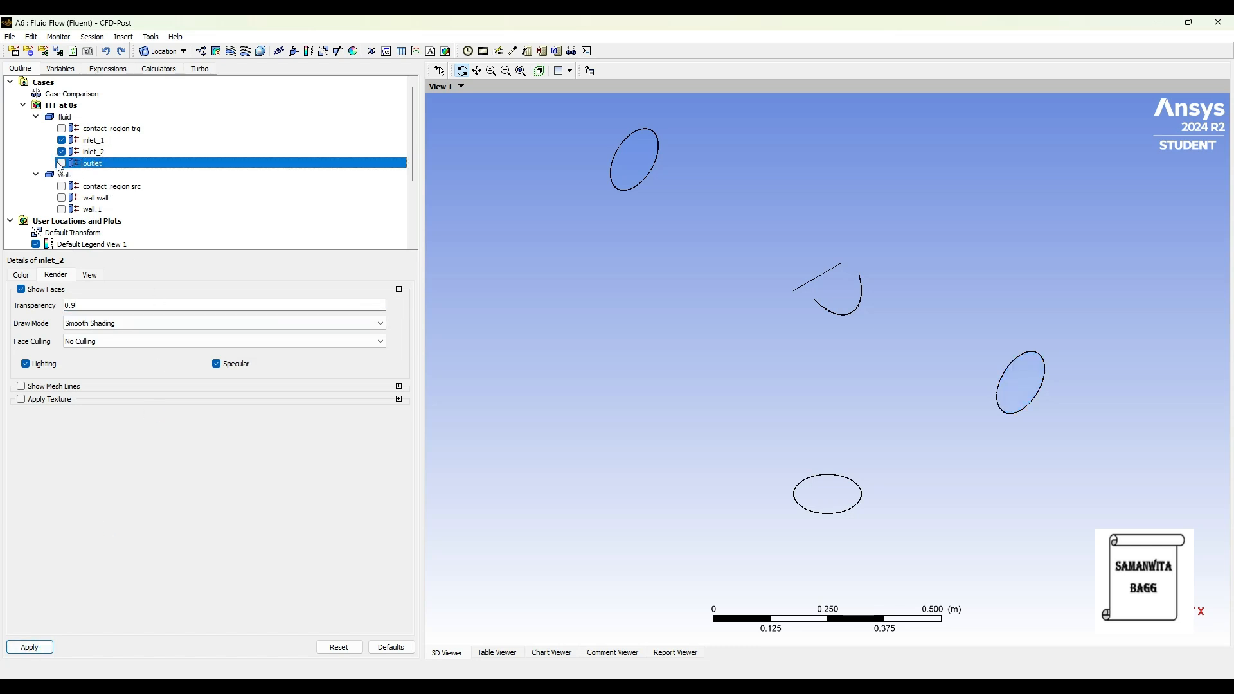
left_click(80, 306)
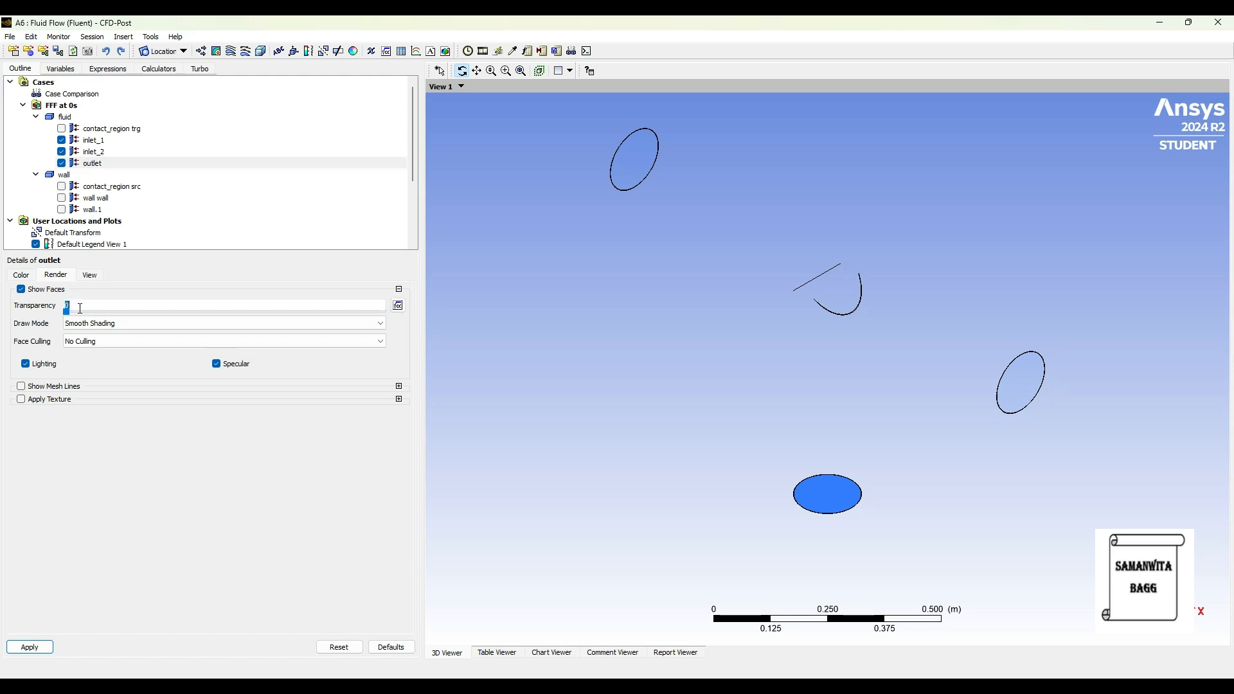
type("0.9")
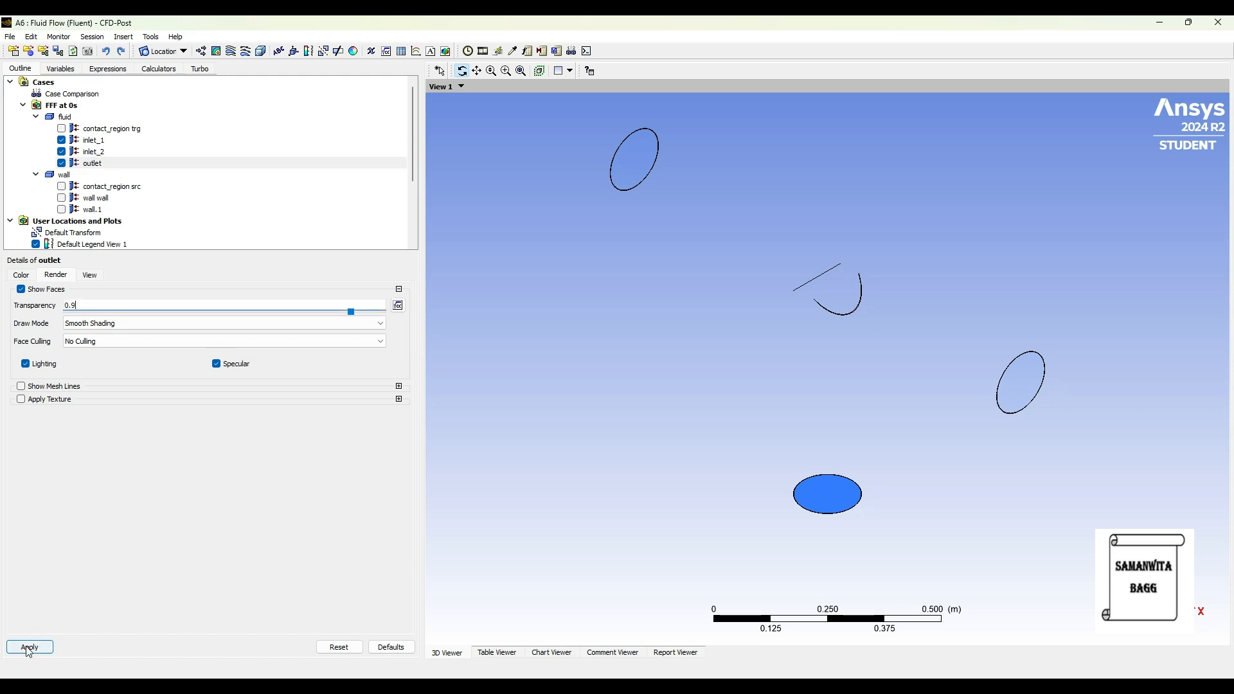
left_click(29, 646)
Step: Show wall wall and wall.1 and set the face transparency of each to 0.9
left_click(62, 198)
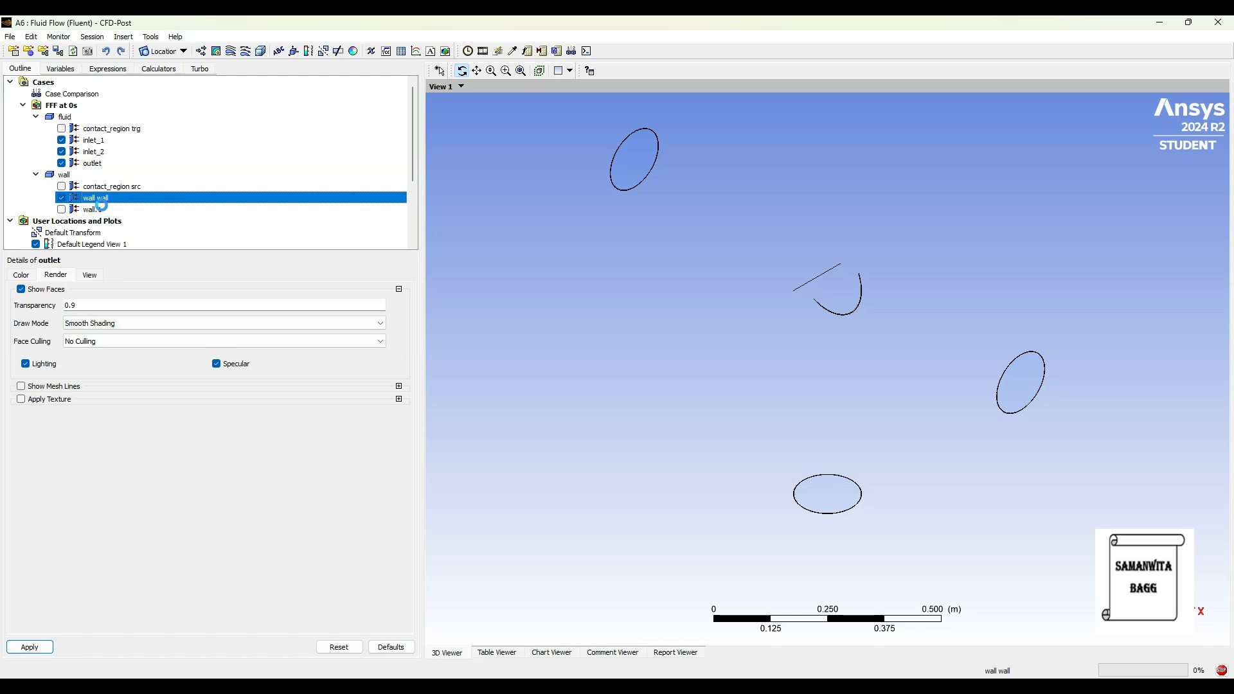
left_click(87, 306)
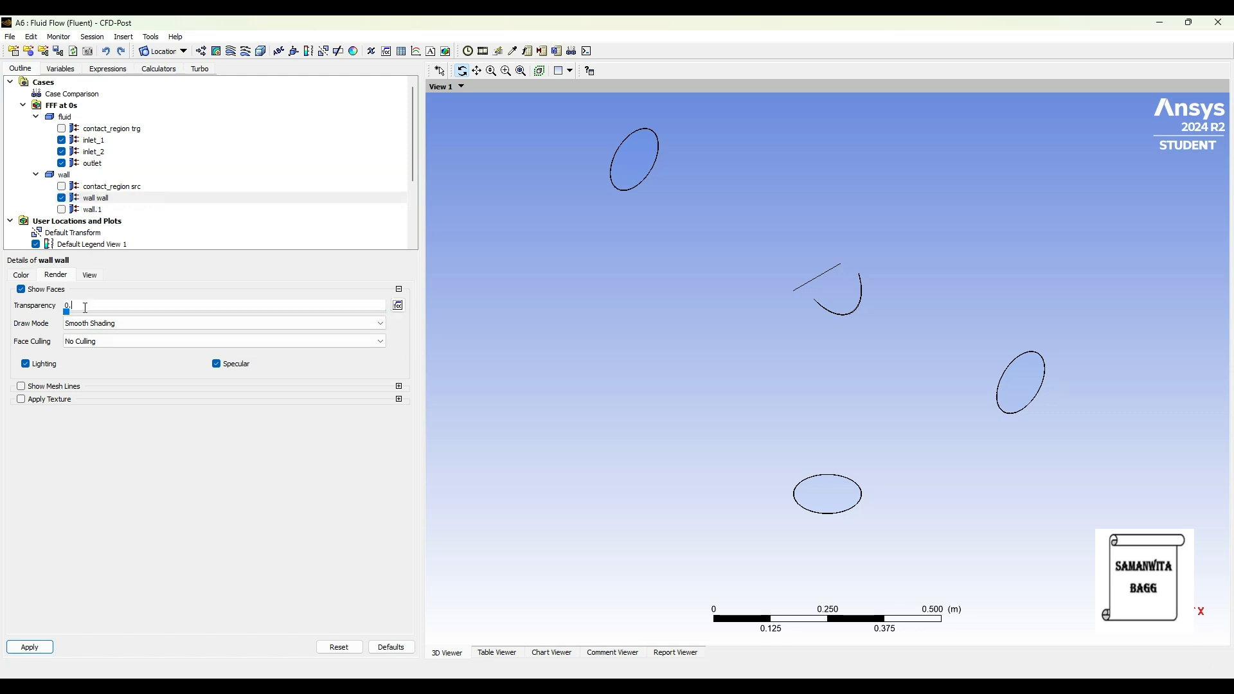
left_click(29, 647)
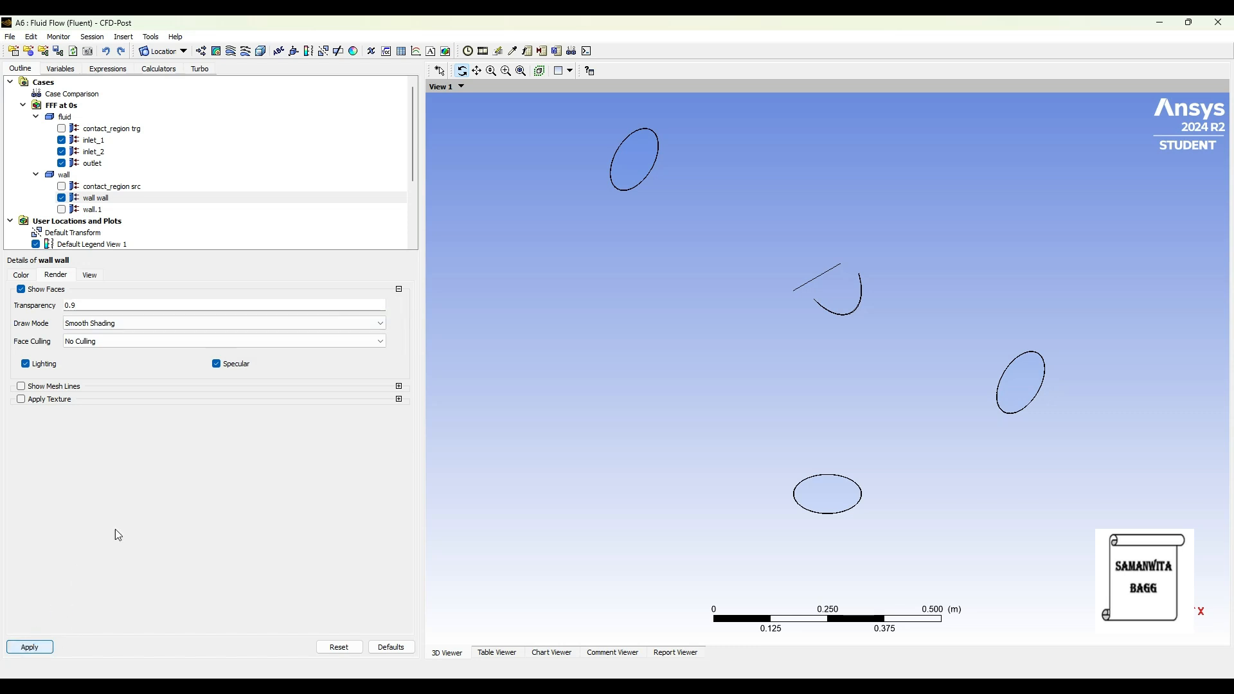
left_click(62, 211)
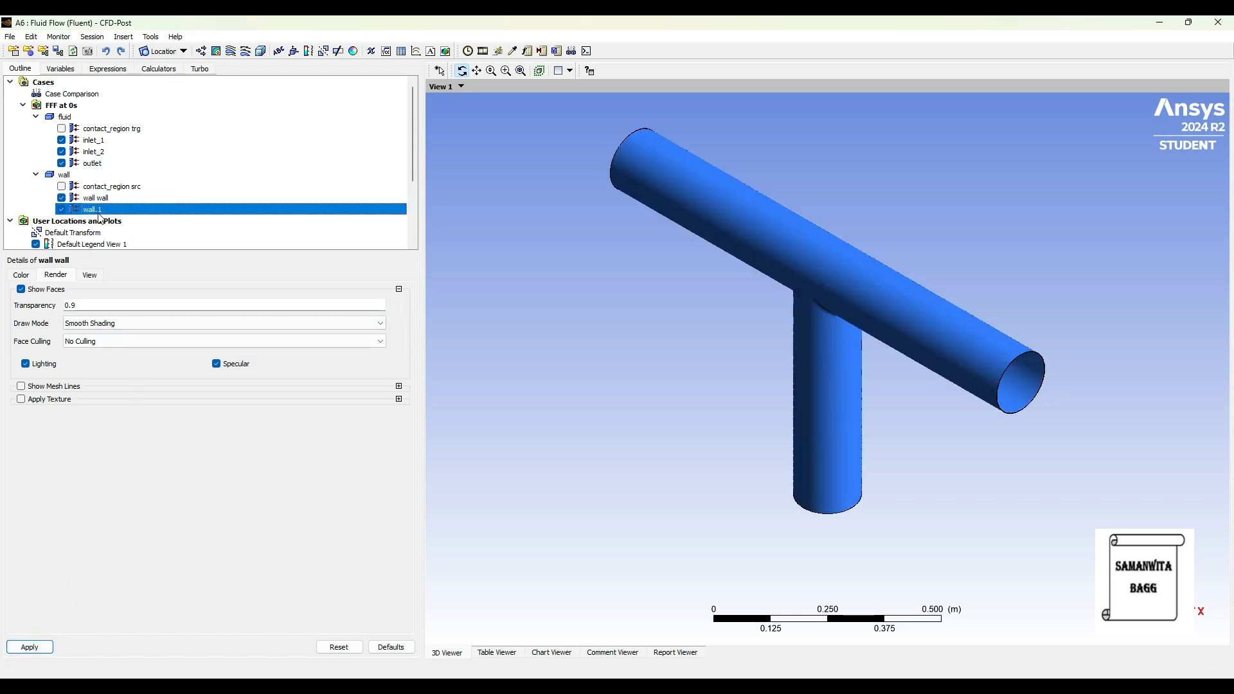
left_click(86, 306)
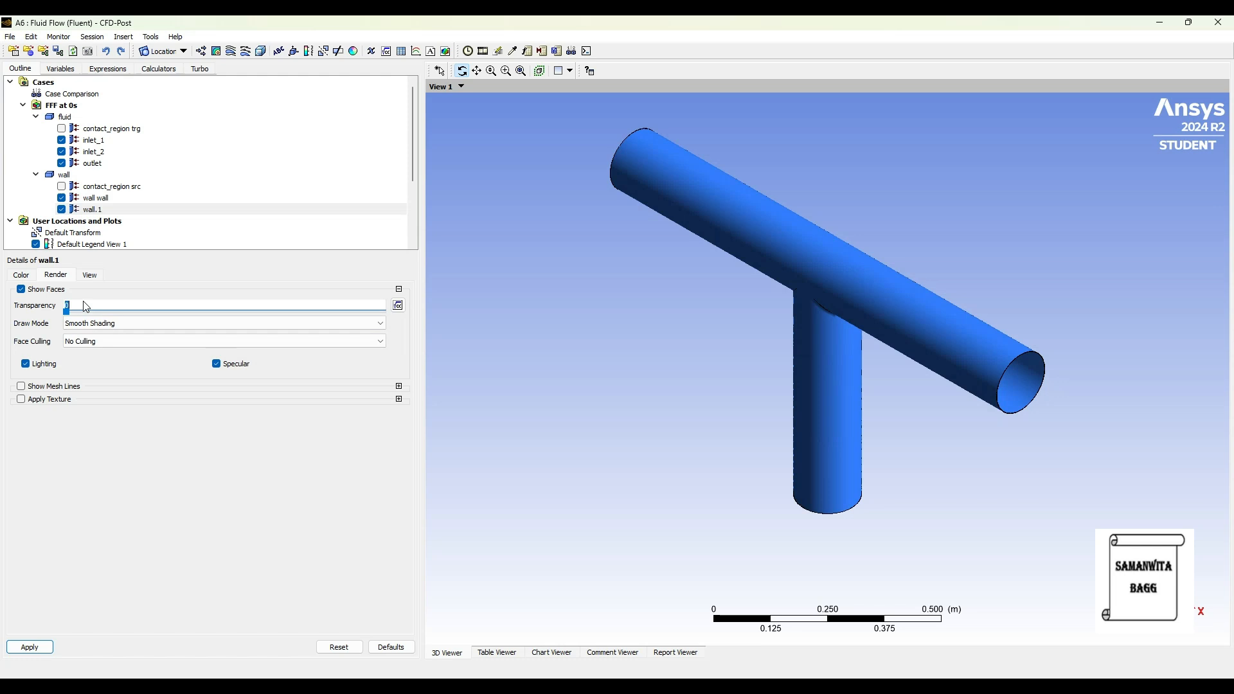
left_click(29, 647)
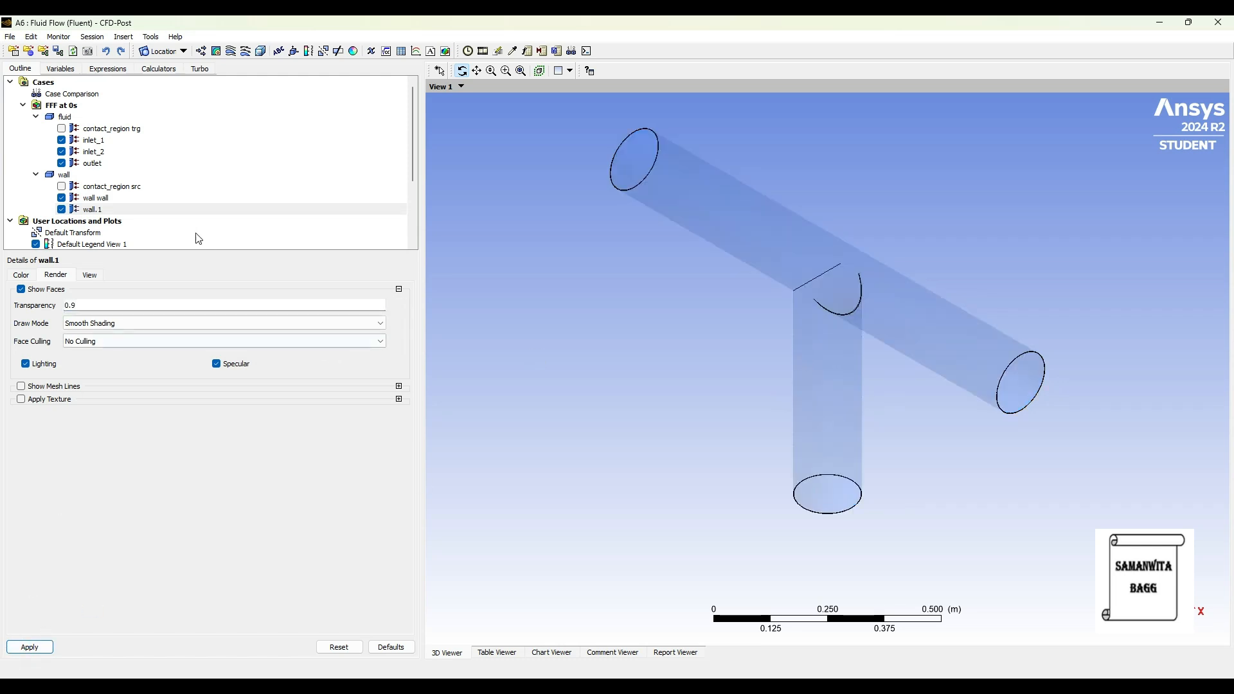
Step: Create a 3D velocity streamline starting from inlet_1 and inlet_2 with 25 equally spaced points across all domains
left_click(232, 51)
left_click(255, 103)
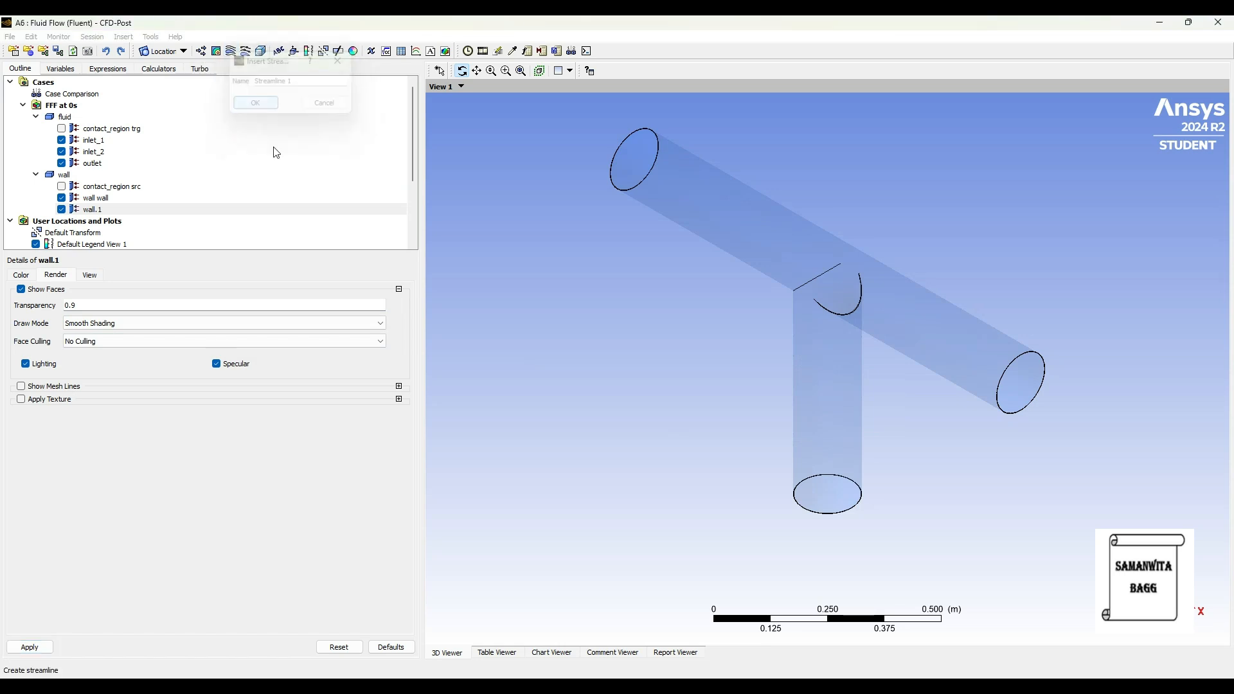
left_click(379, 340)
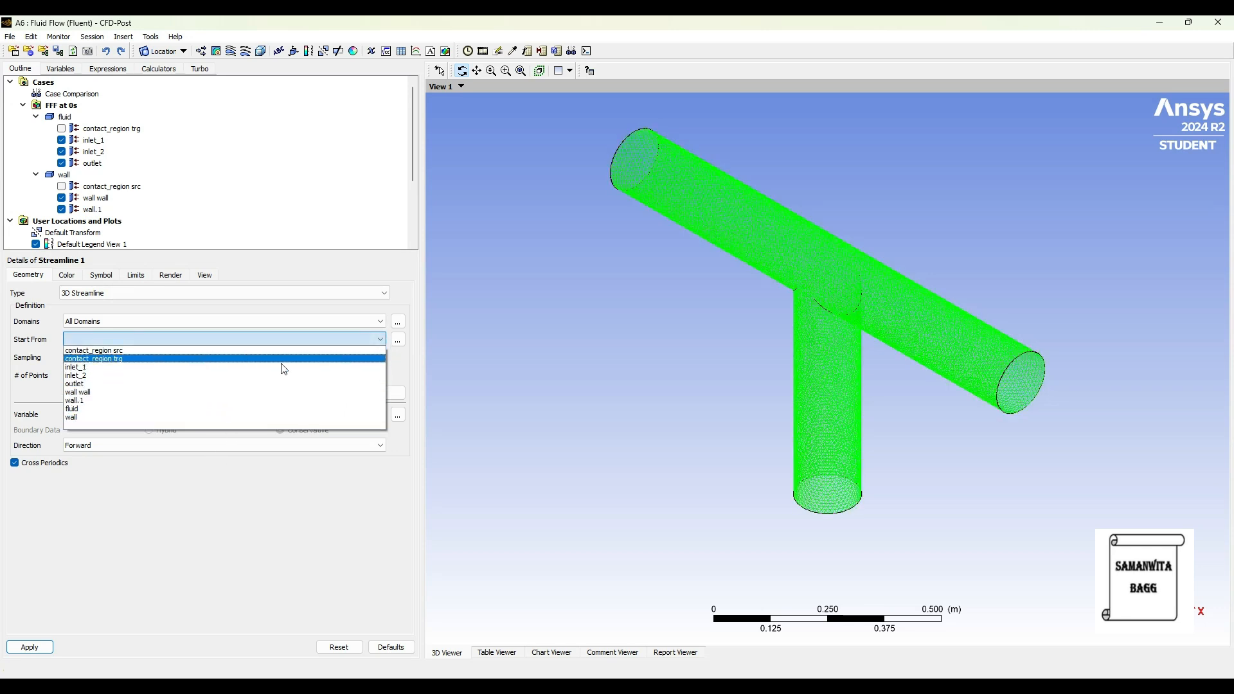
left_click(398, 339)
left_click(621, 212)
left_click(628, 225, "ctrl")
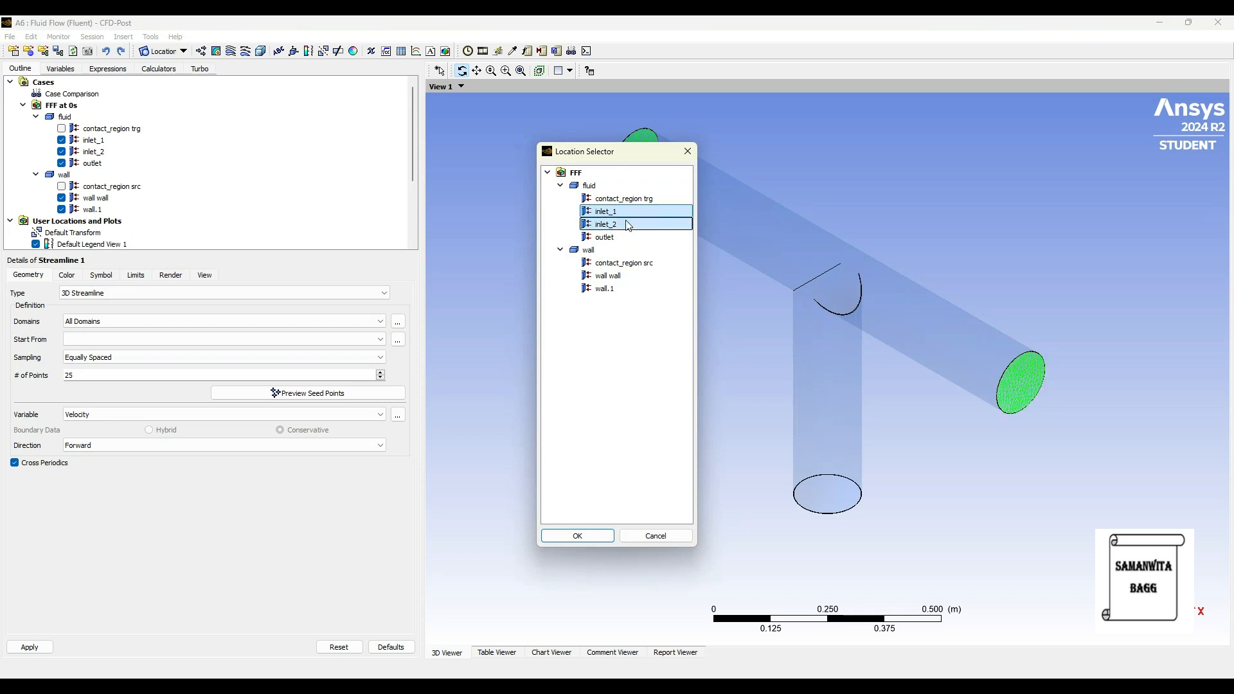
left_click(582, 537)
left_click(30, 646)
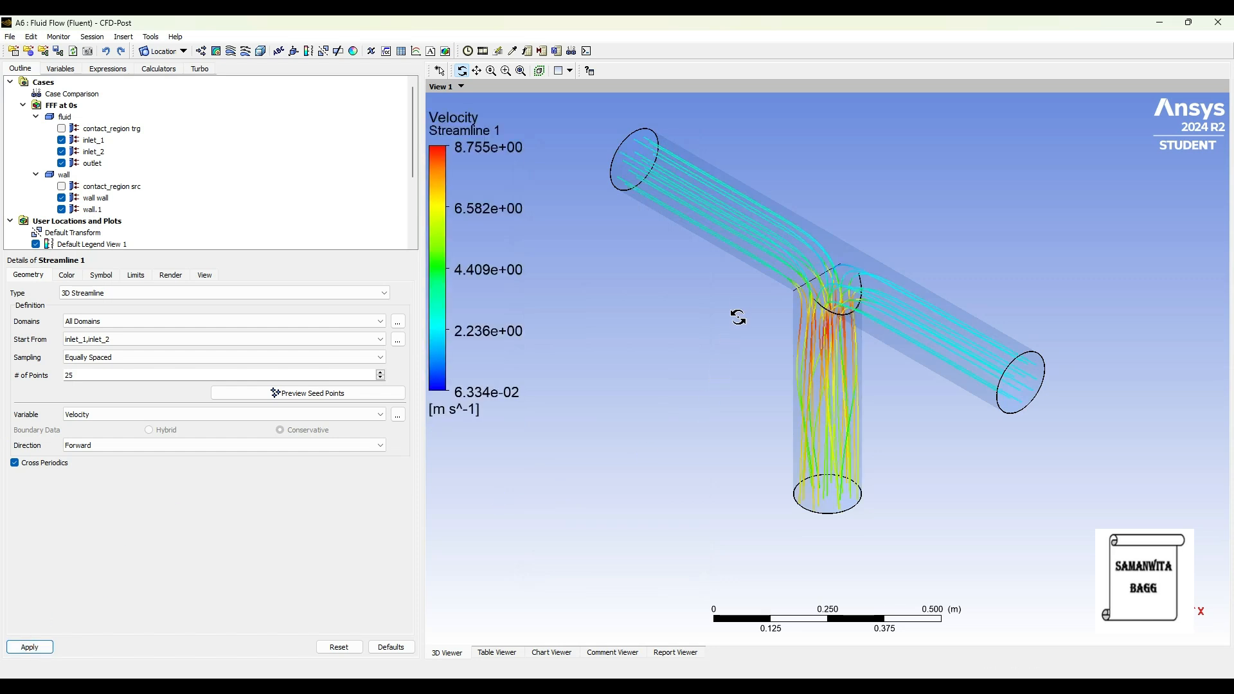
Step: Play a bouncing Sweep Animation of the streamlines with 4 repeats and close the animation settings
mouse_move(732, 318)
left_mouse_down()
mouse_move(677, 383)
mouse_move(742, 335)
left_mouse_up()
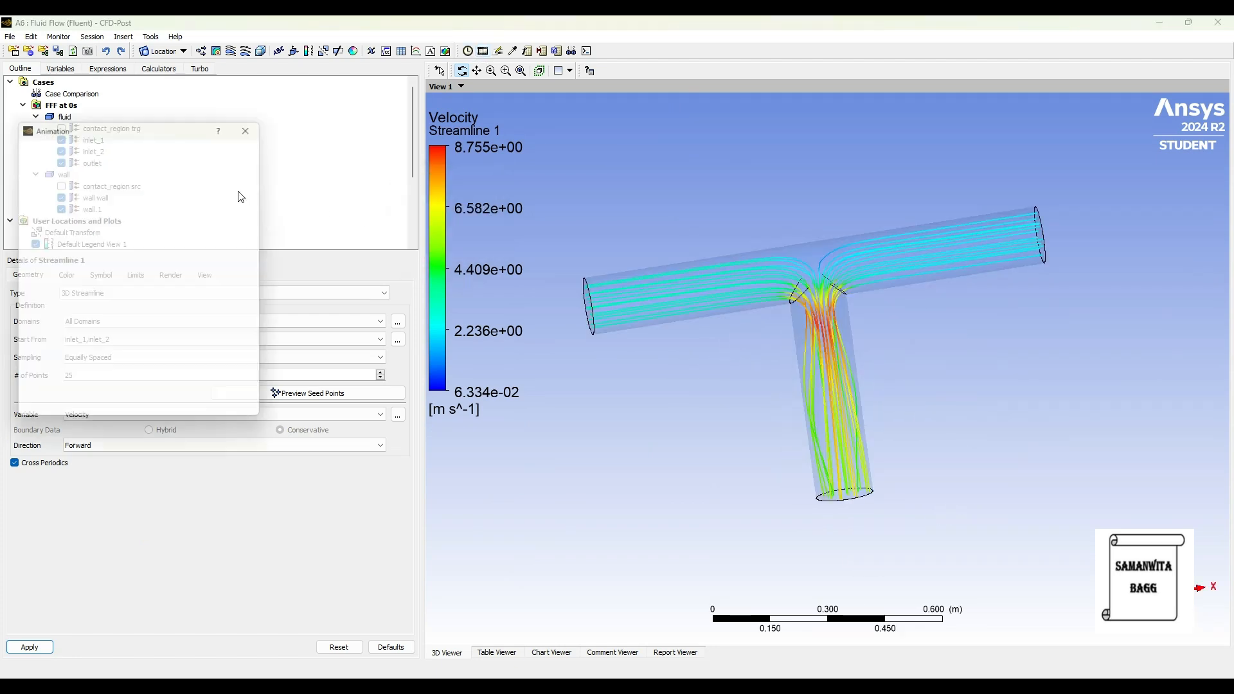
left_click(236, 149)
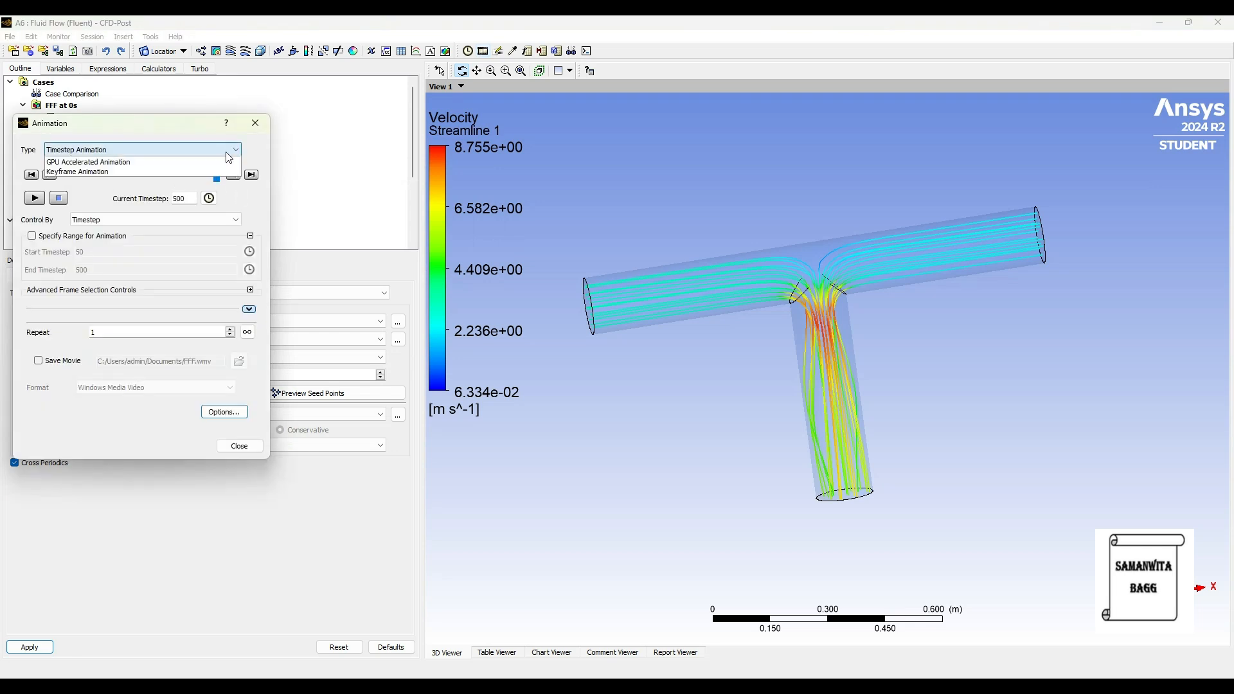
left_click(106, 162)
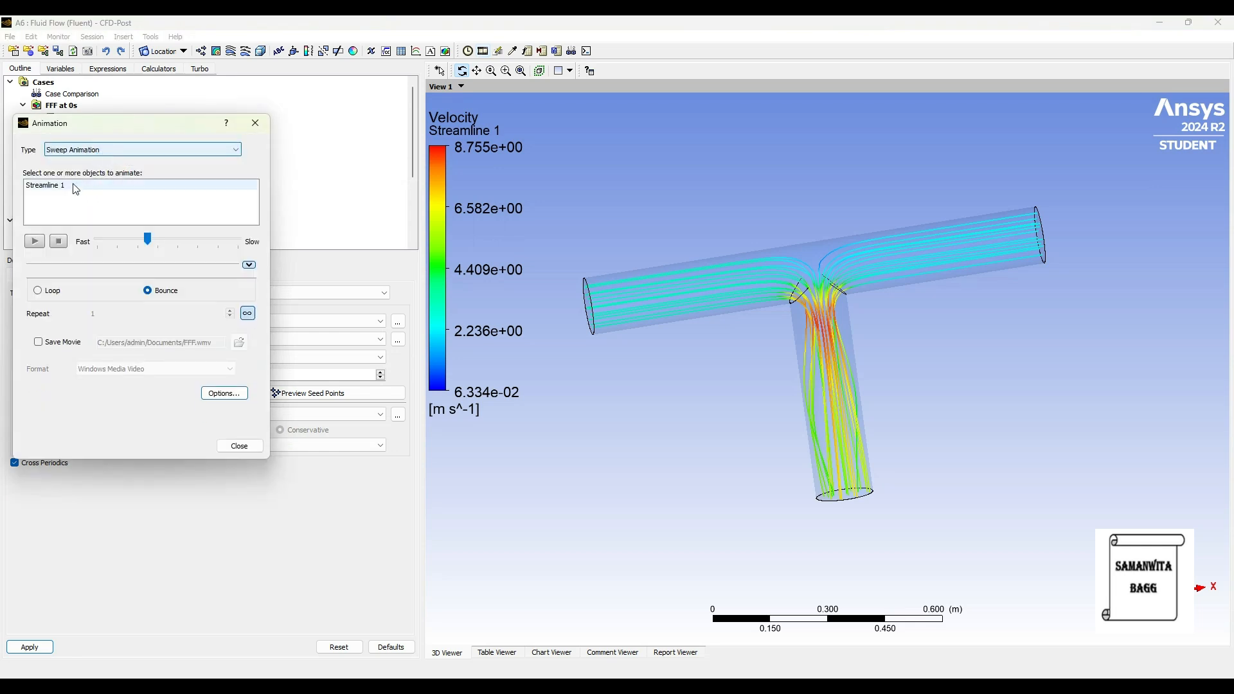
left_click(248, 315)
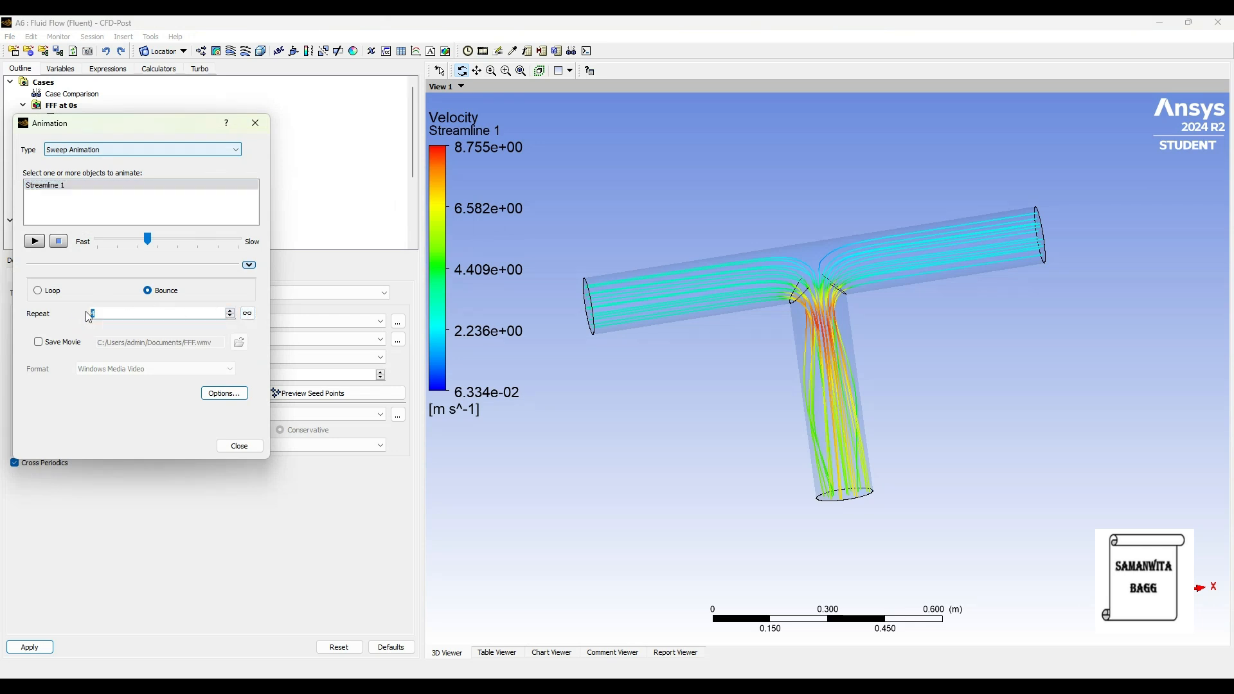
left_click(35, 242)
left_click(35, 241)
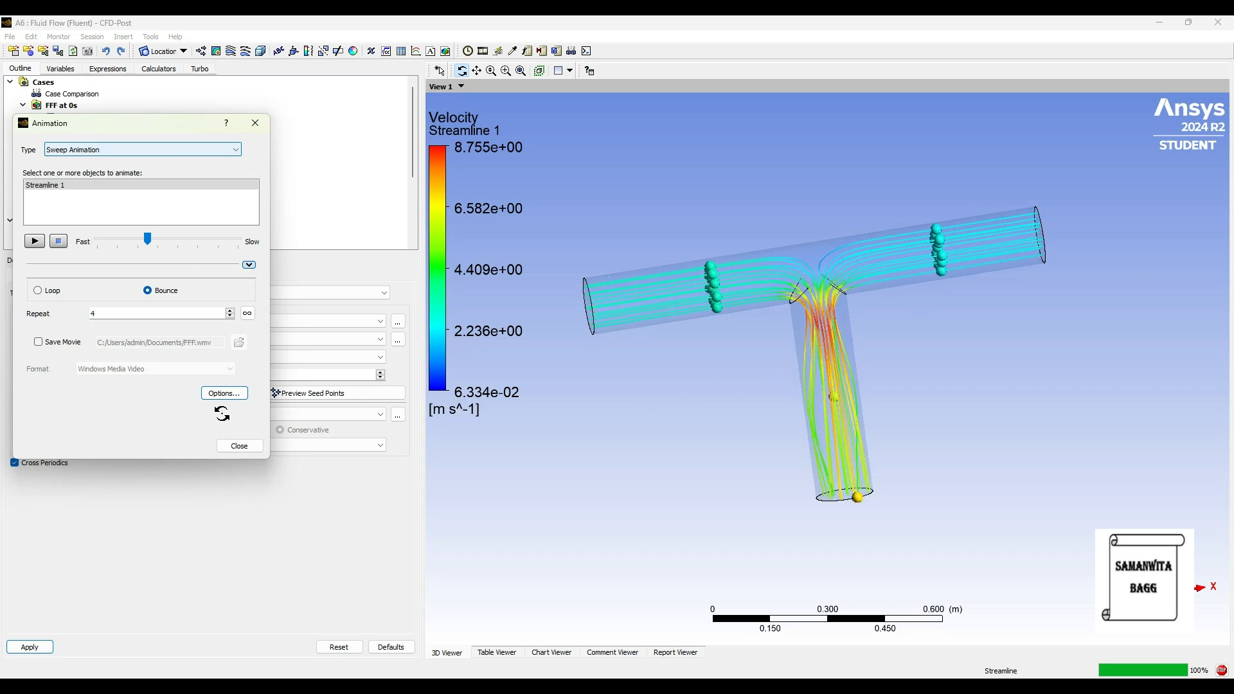
left_click(236, 447)
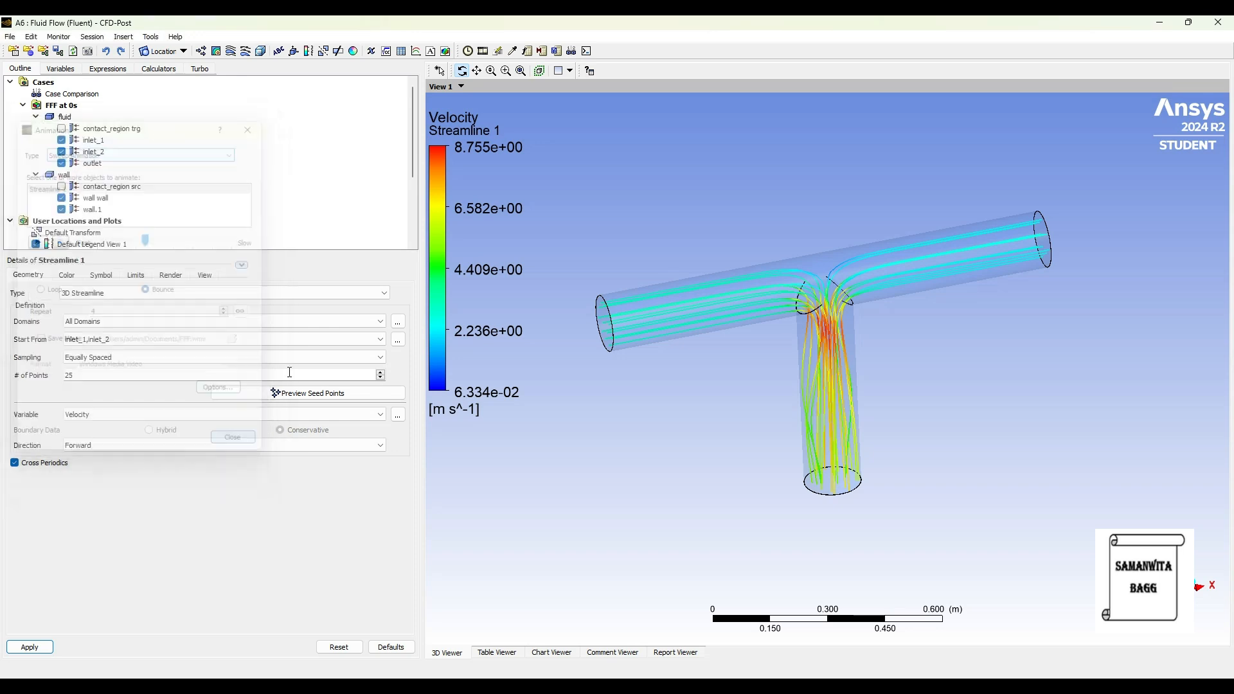
Step: Hide the velocity streamlines from the 3D view
scroll(70, 200, "down", 2)
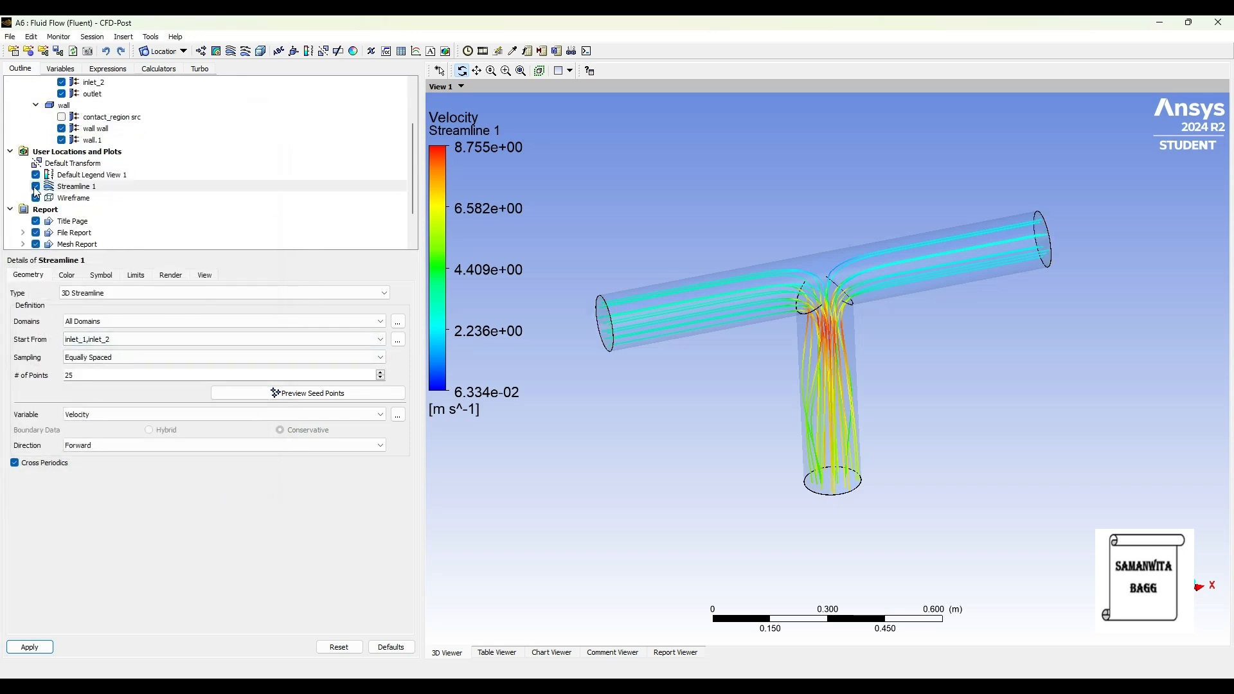
left_click(36, 186)
scroll(179, 174, "up", 2)
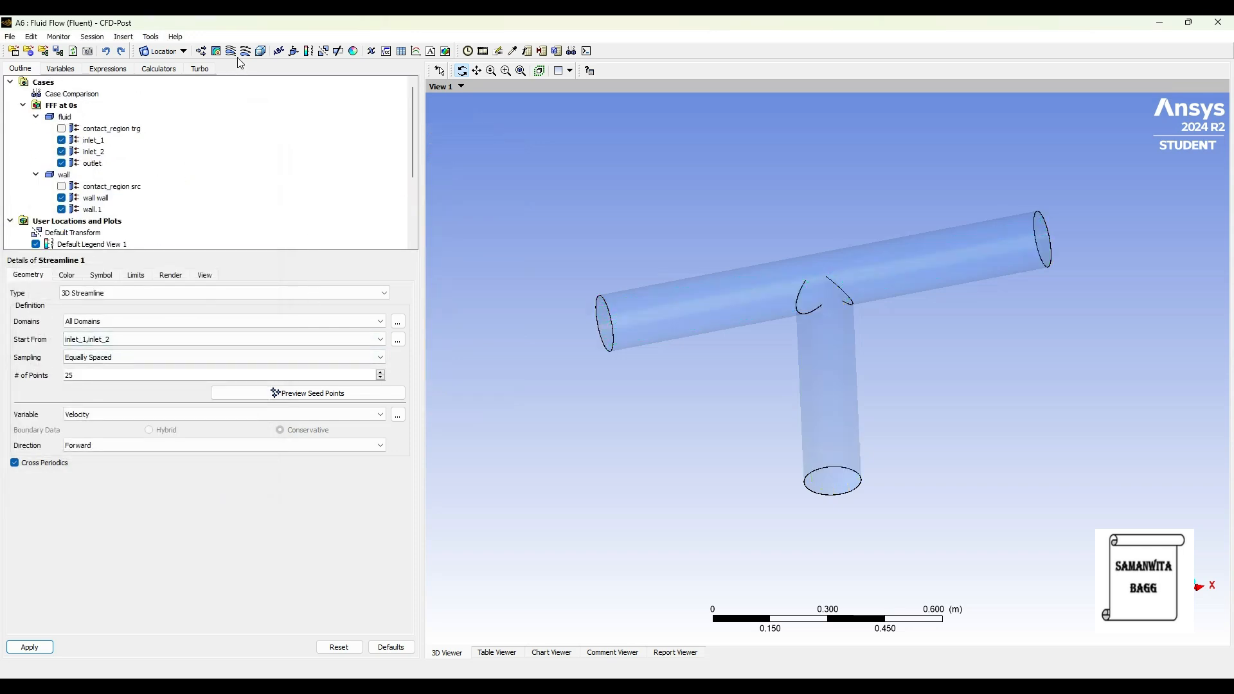
Step: Create a pressure contour on contact_region trg with Local range and 11 contours, with contour lines turned off
left_click(230, 51)
left_click(256, 105)
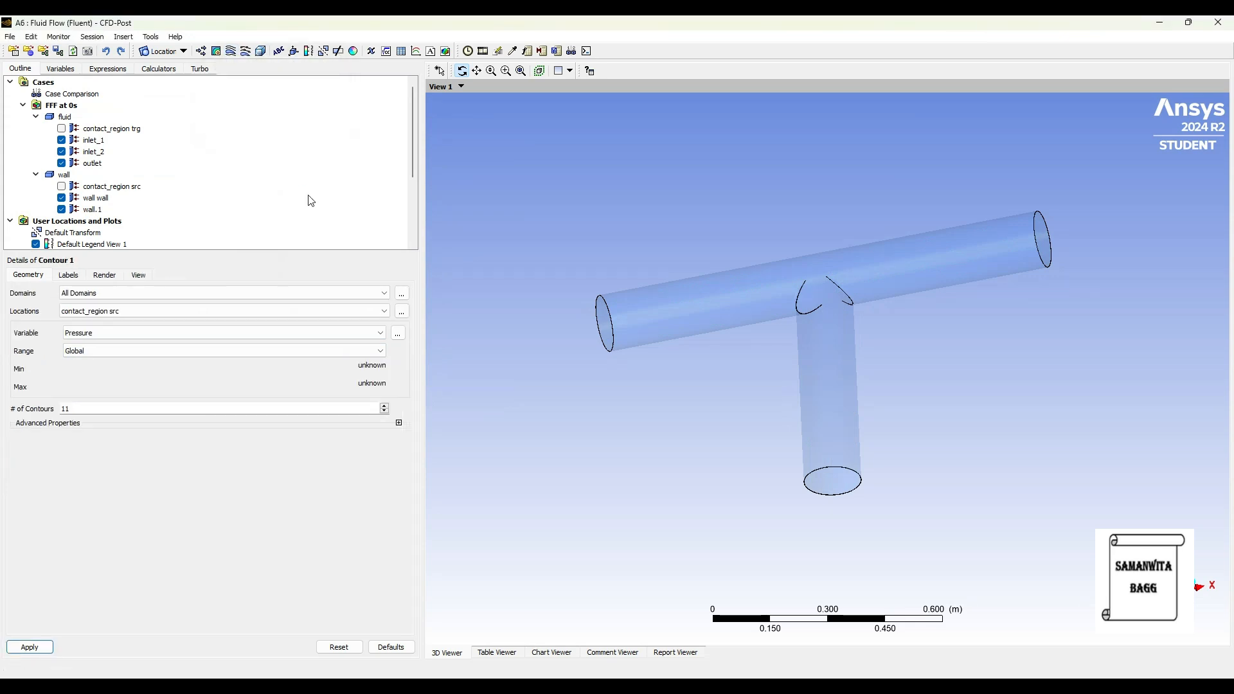
left_click(379, 311)
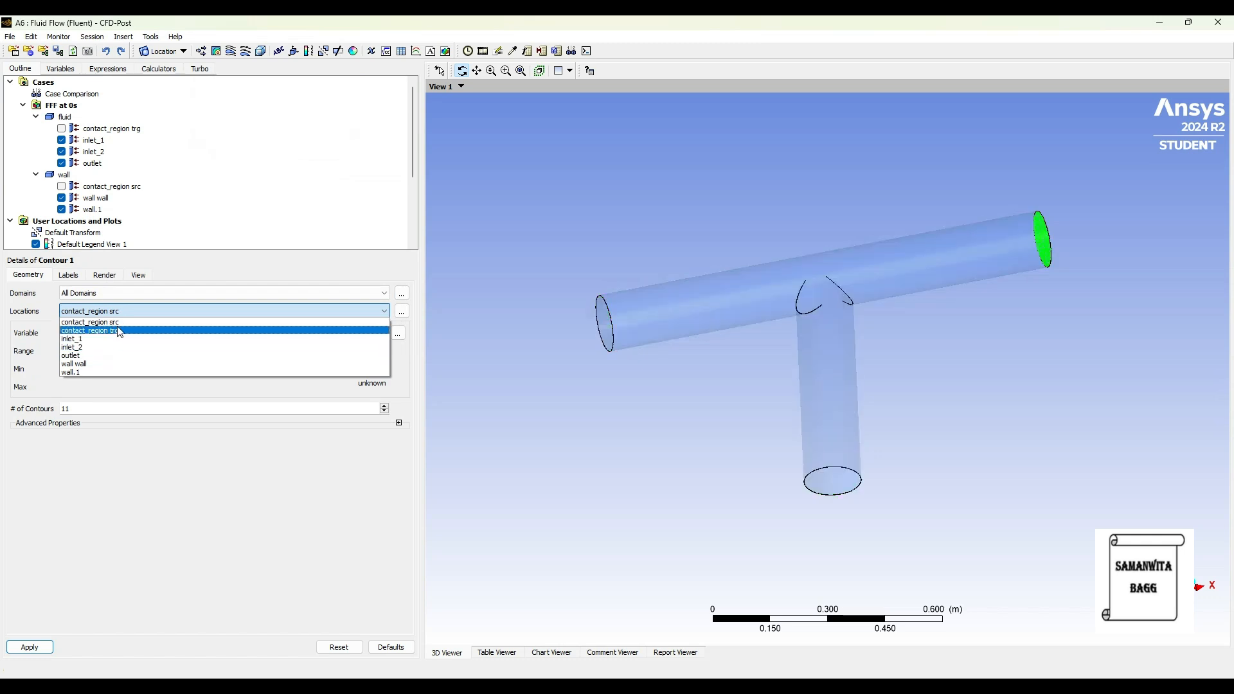
left_click(118, 330)
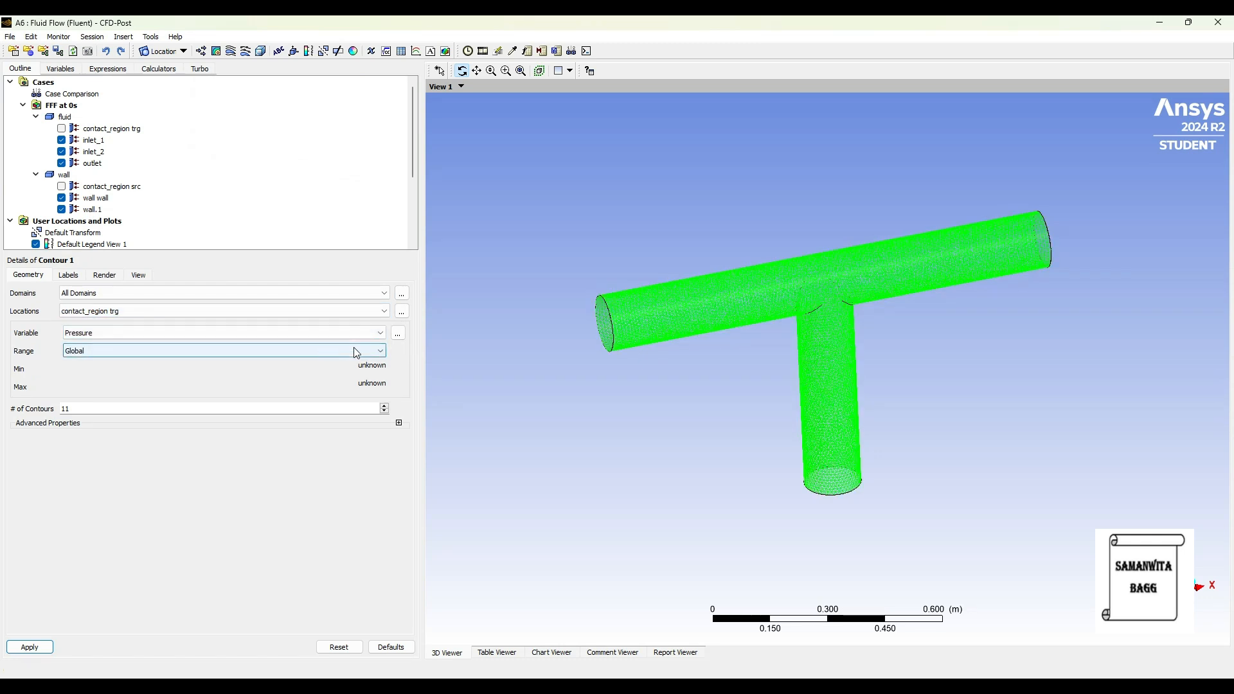
left_click(377, 352)
left_click(122, 375)
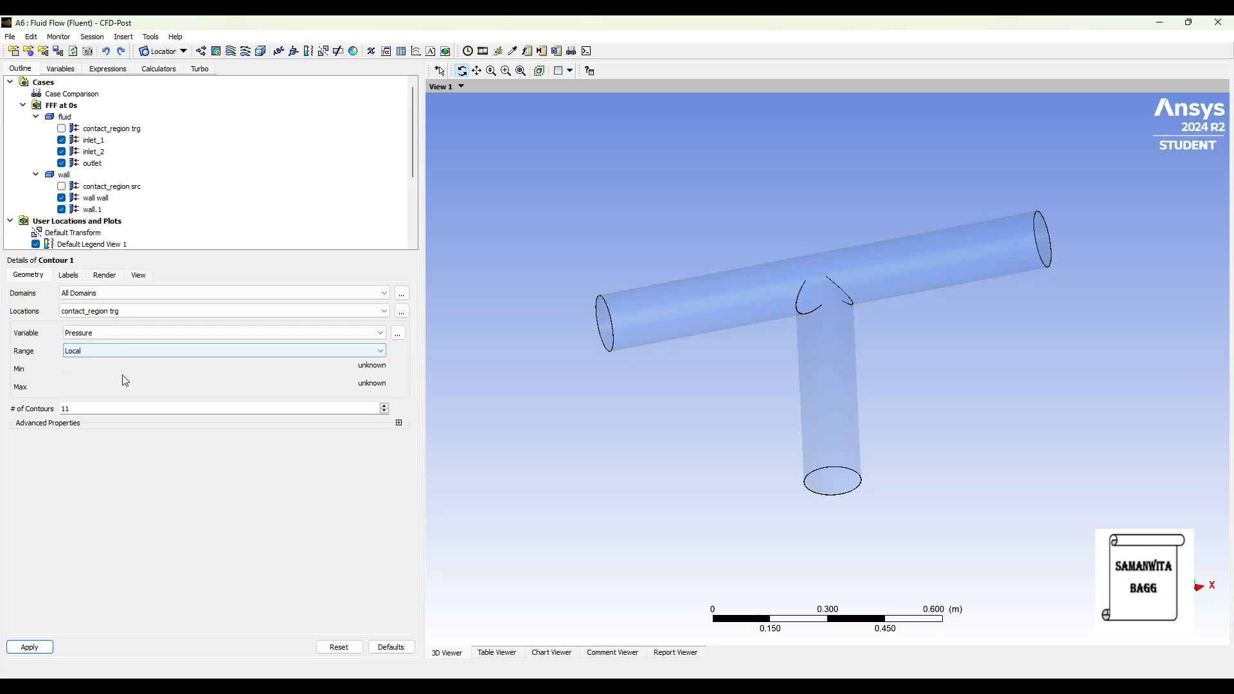
left_click(102, 277)
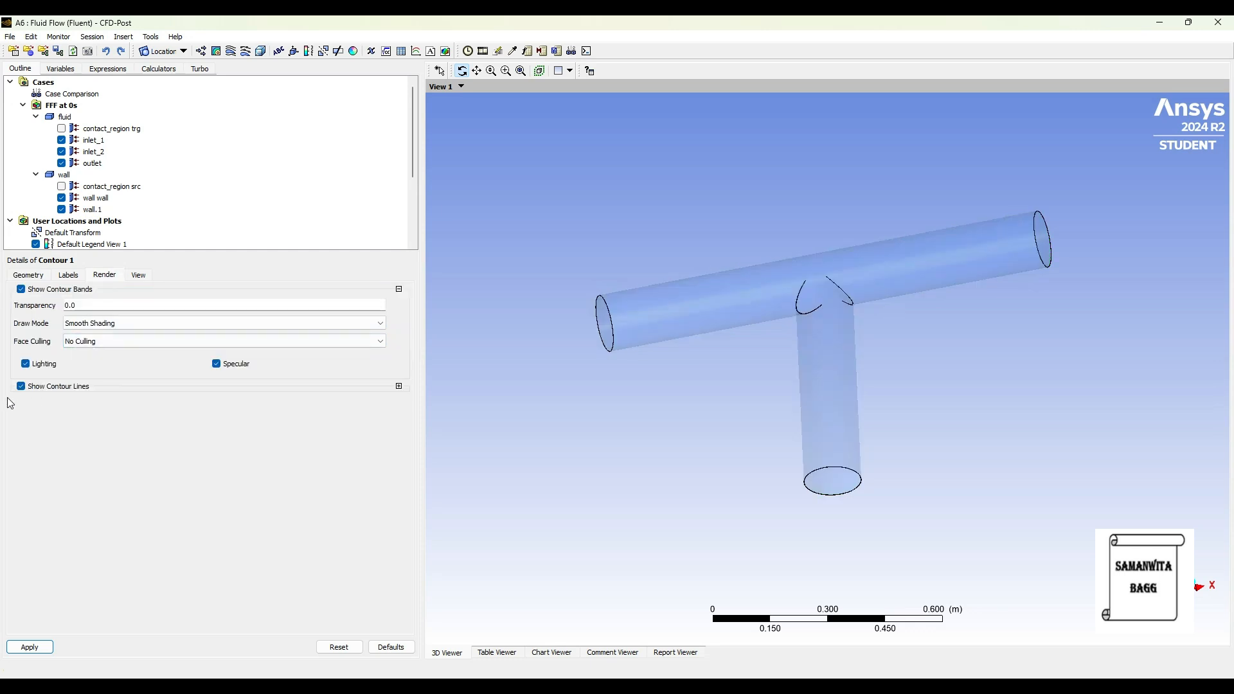
left_click(29, 649)
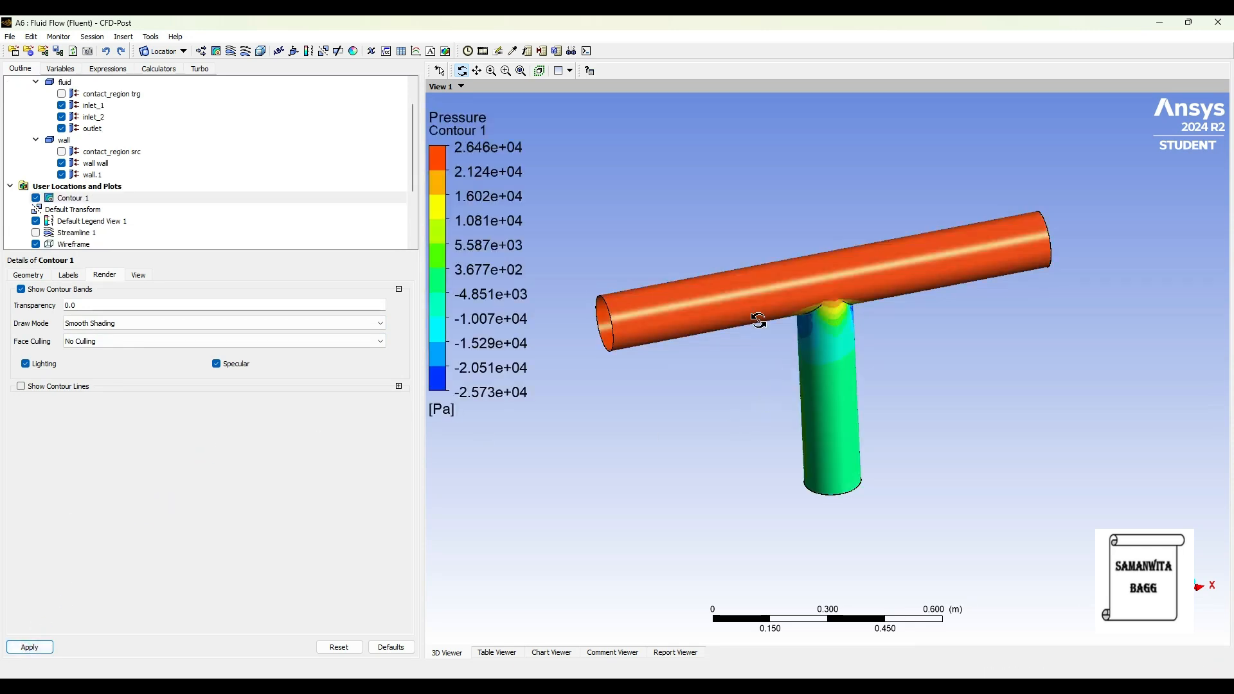
Step: Hide the pressure contour from the 3D view
left_click_drag(684, 319, 687, 298)
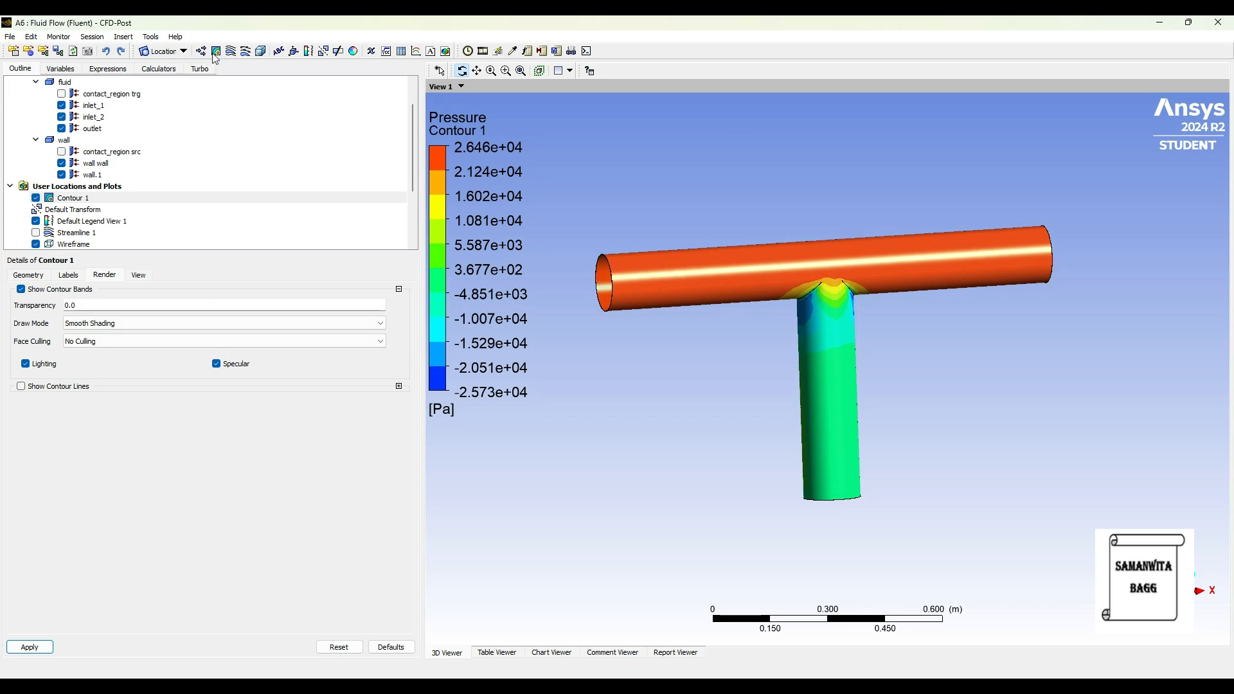
scroll(53, 226, "down", 1)
left_click(36, 163)
scroll(78, 196, "up", 2)
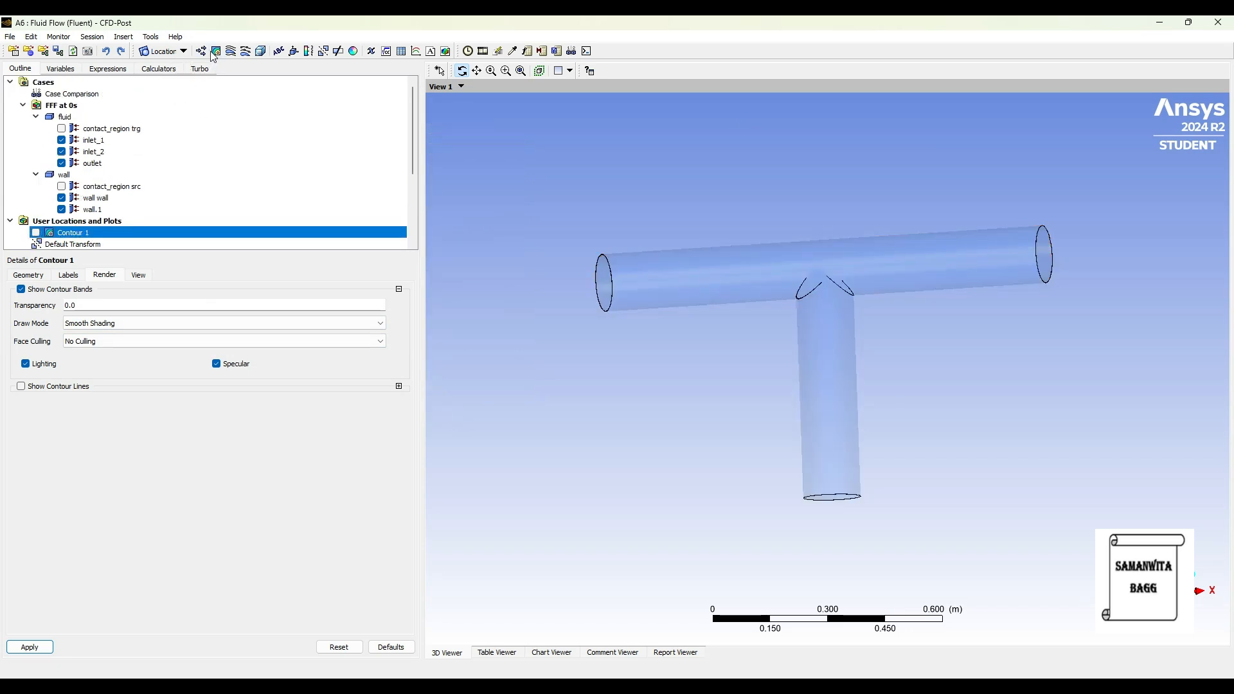
Step: Create a second contour of Velocity on contact_region trg with Local range and contour lines turned off, and review its geometry settings
left_click(216, 52)
left_click(239, 105)
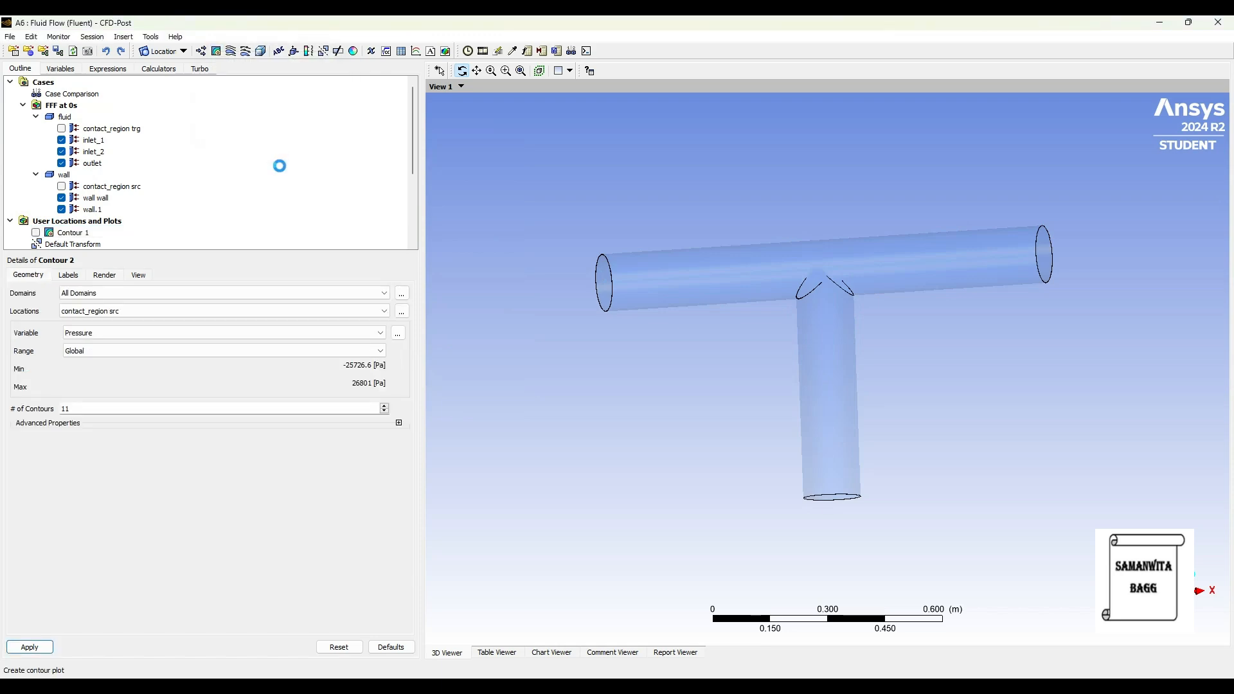
left_click(223, 311)
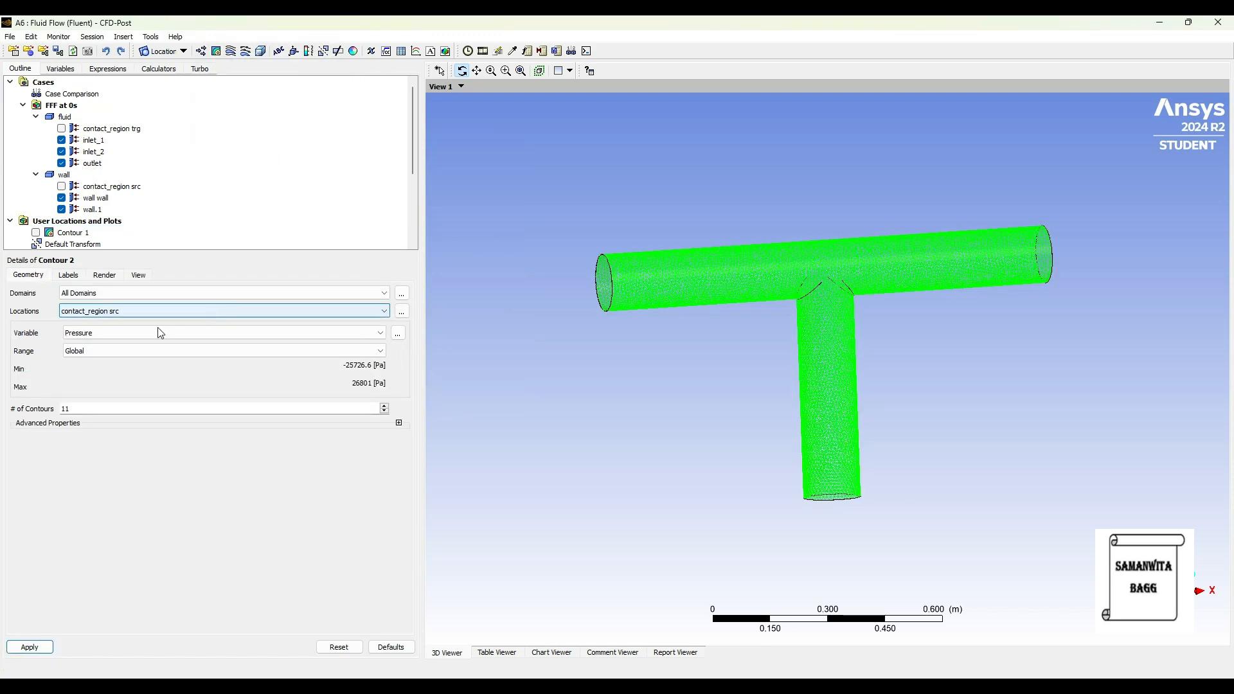
left_click(128, 330)
left_click(128, 332)
left_click(107, 398)
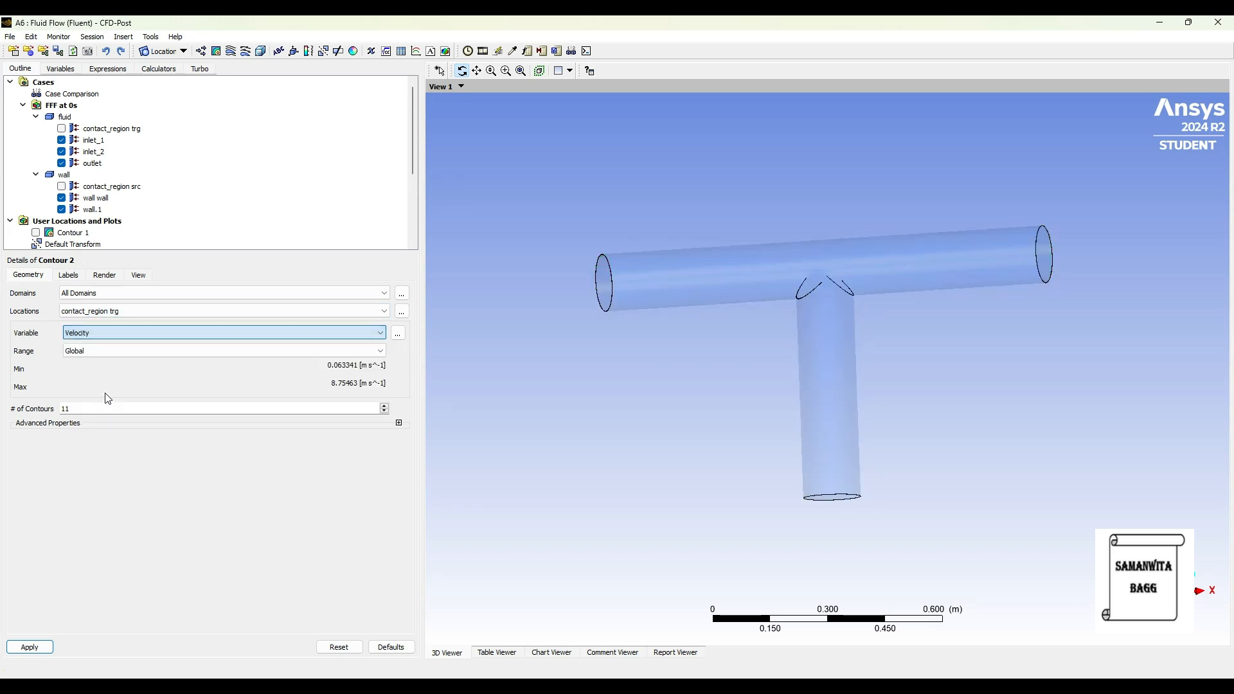
left_click(114, 351)
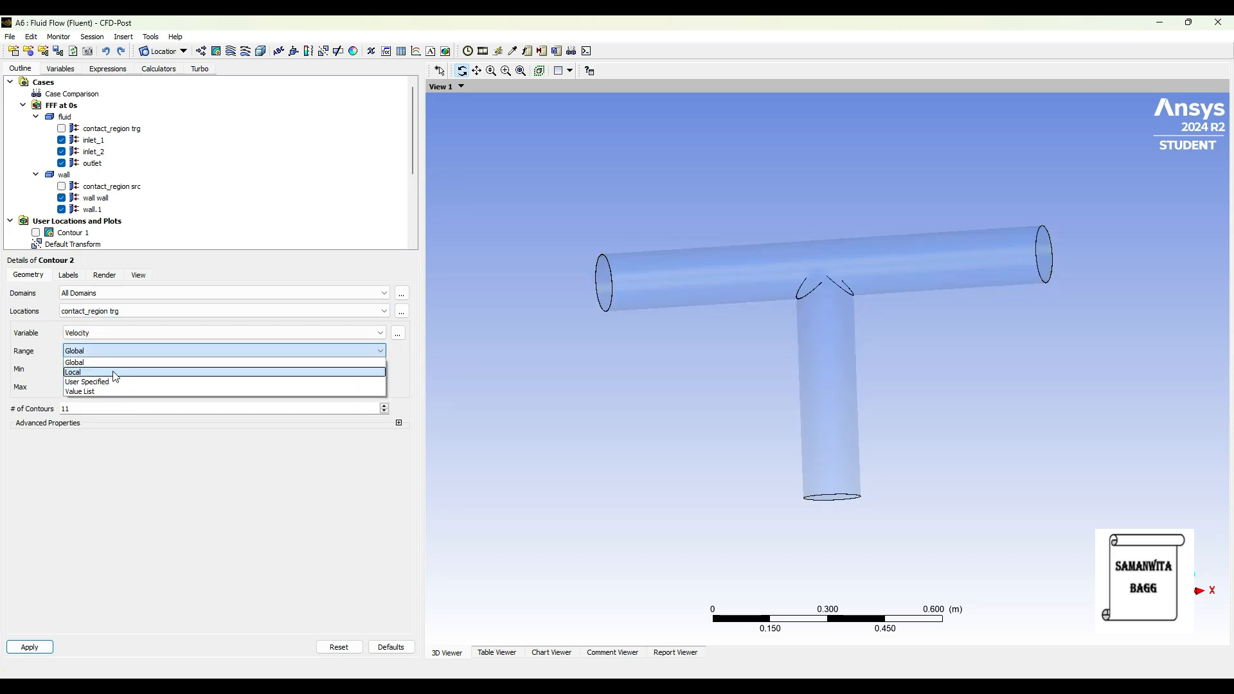
left_click(114, 373)
left_click(112, 279)
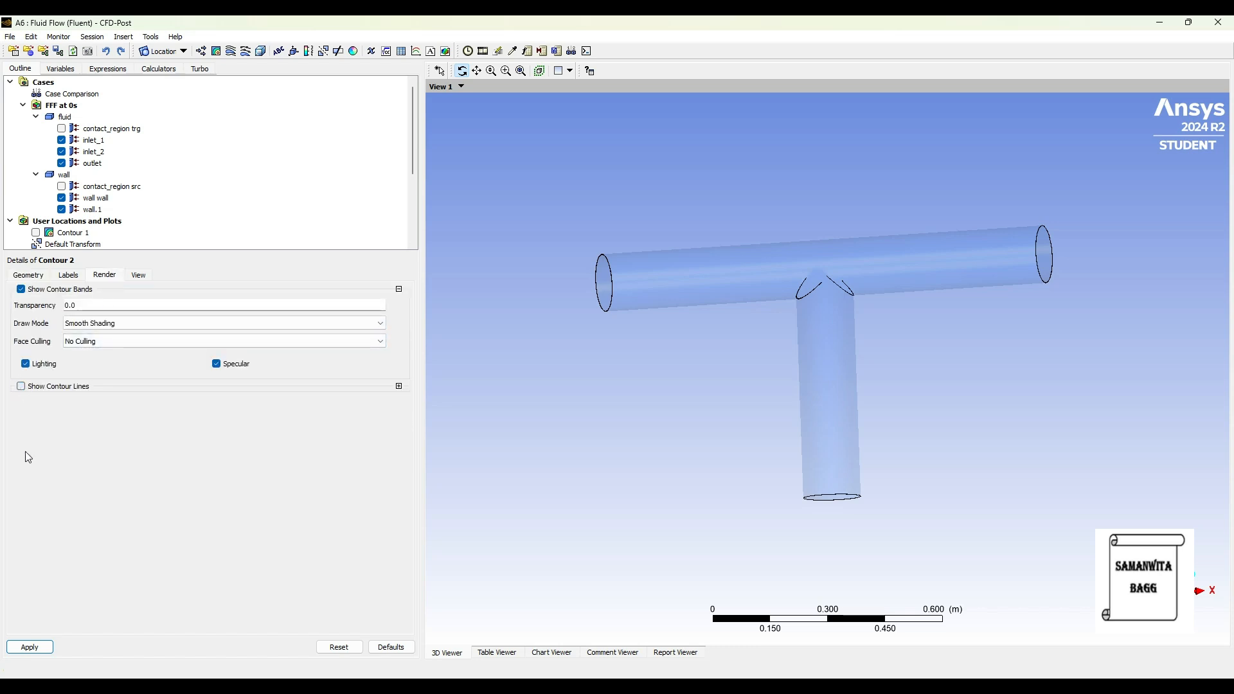
left_click(33, 647)
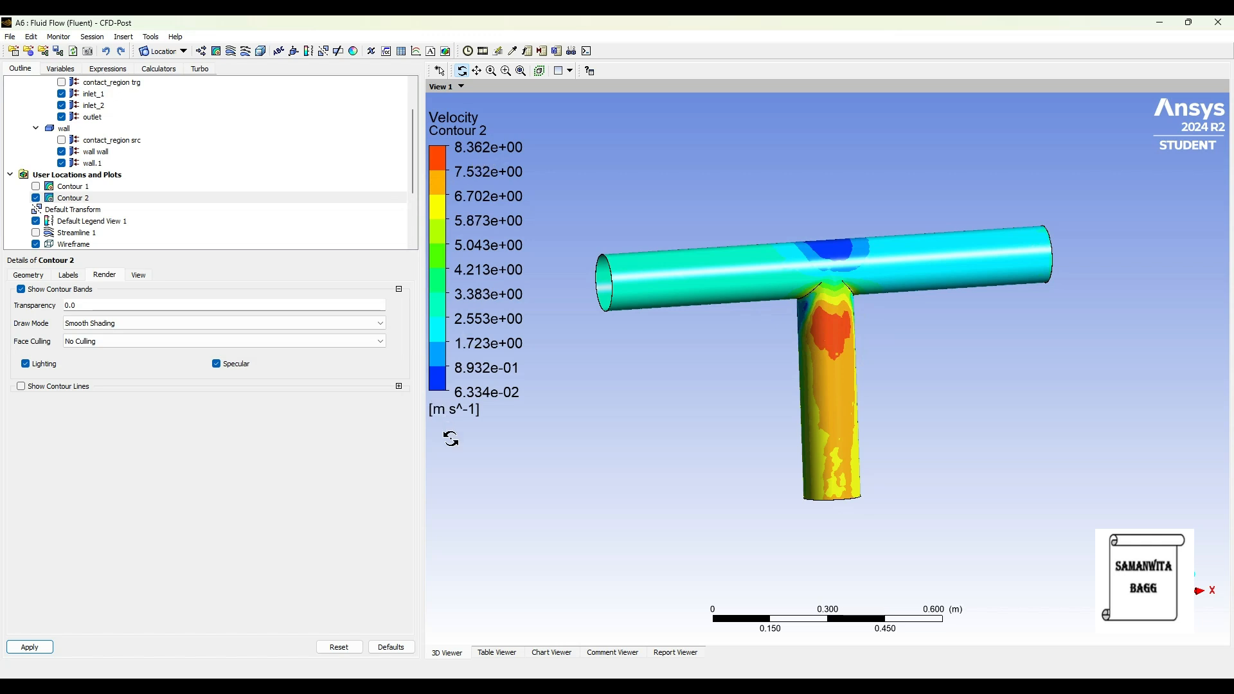
left_click(29, 276)
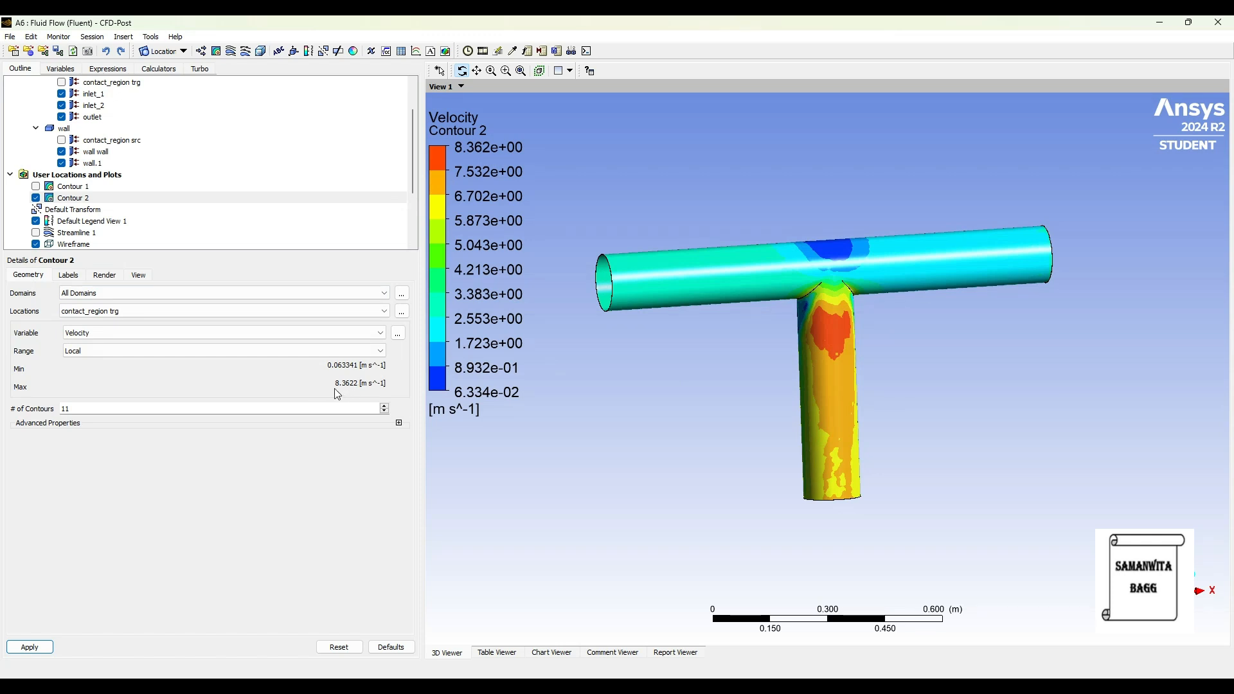